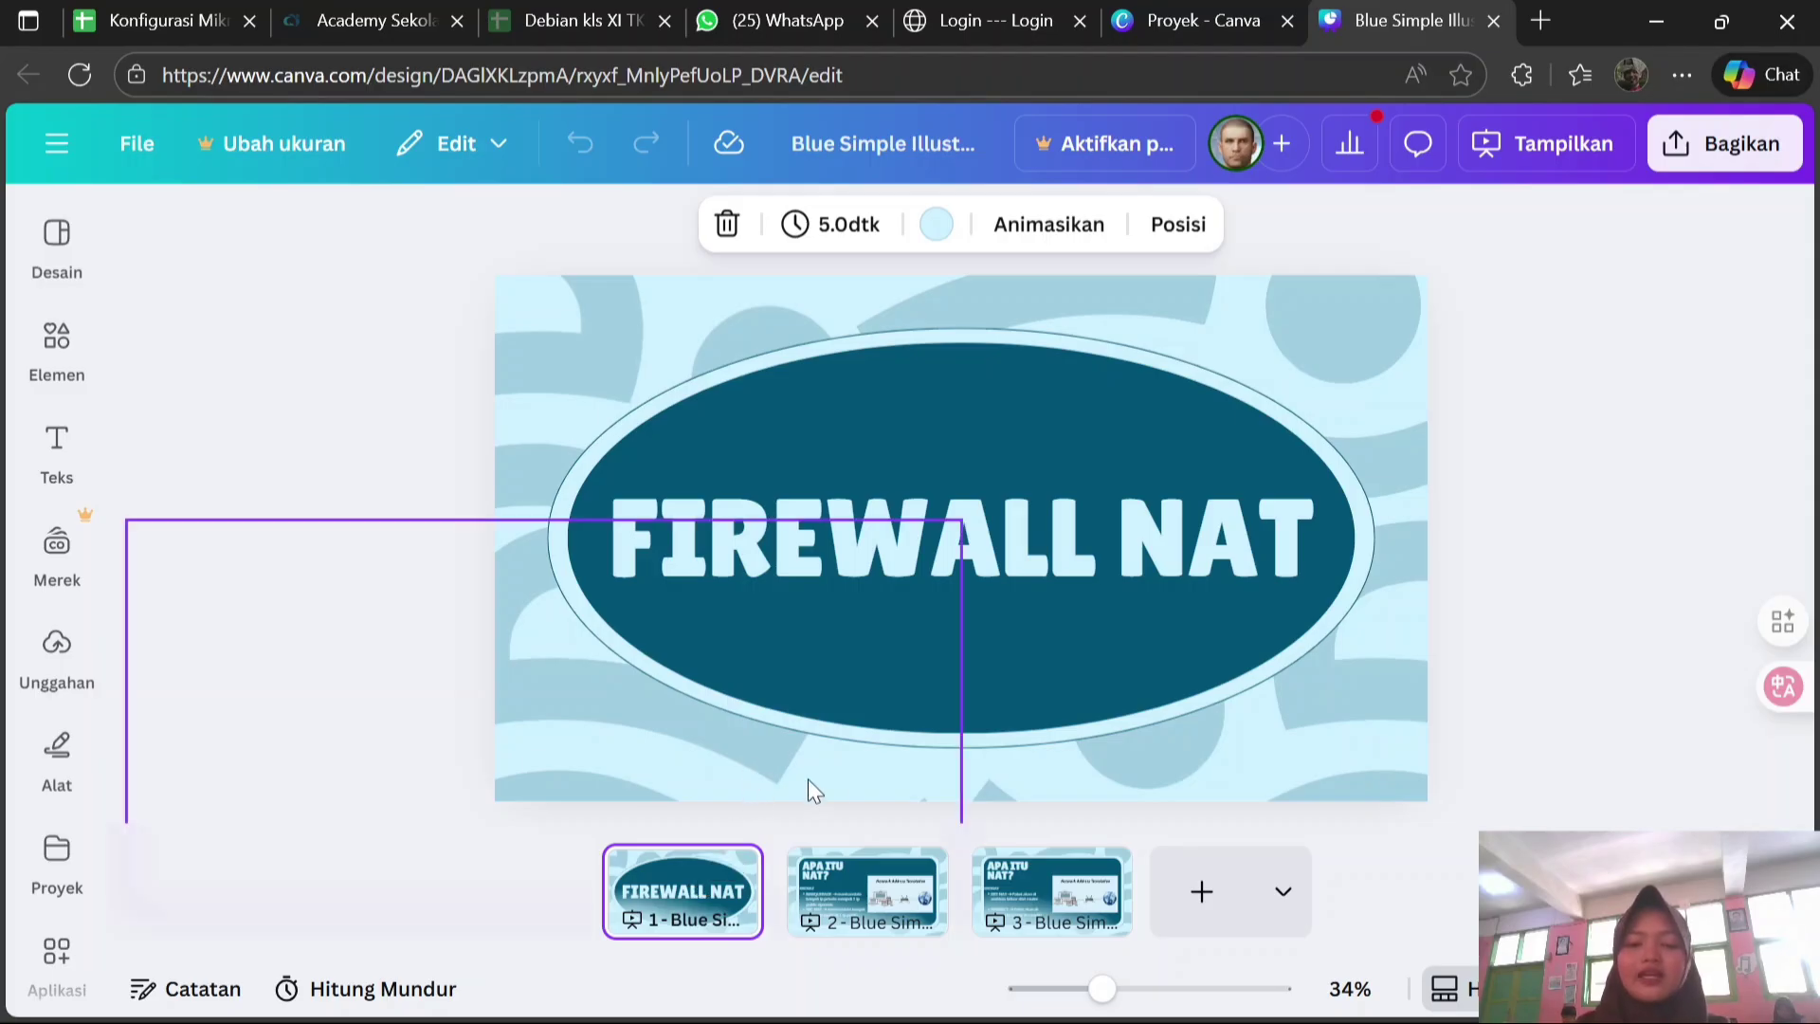
- View the second and third slides of the Firewall NAT presentation
{"action": "left_click", "coordinate": [868, 896]}
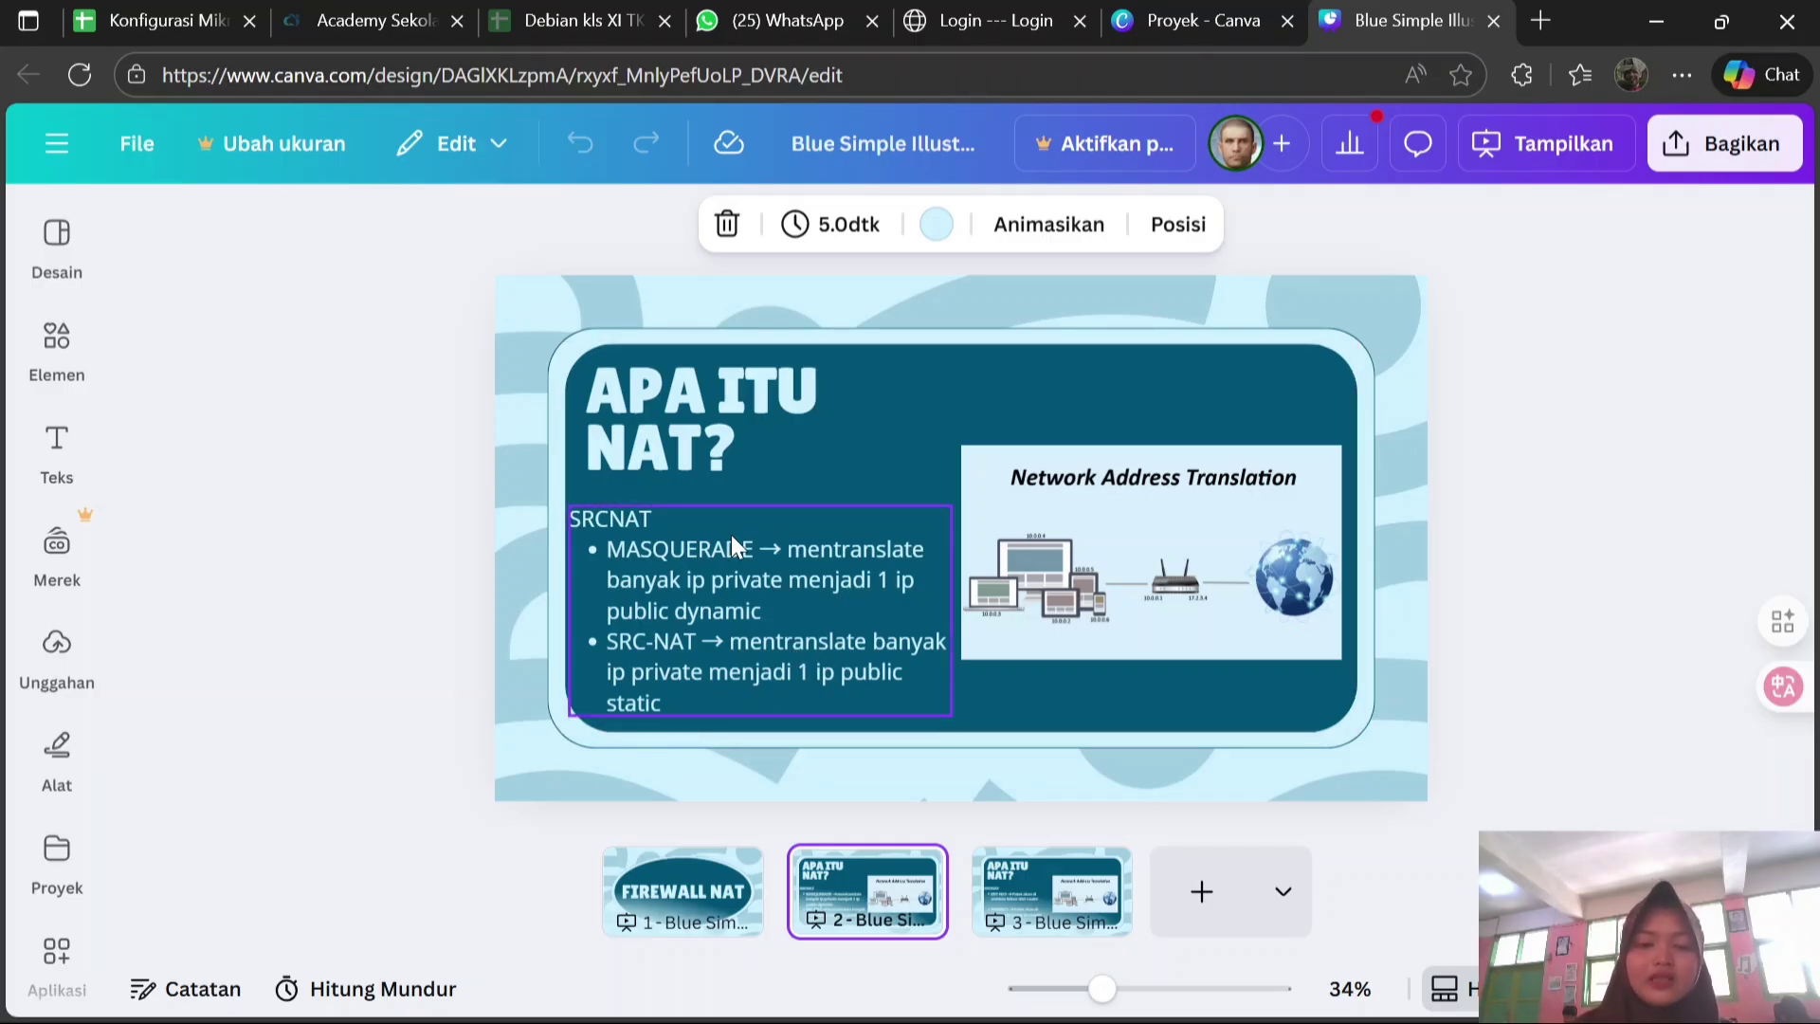
{"action": "left_click", "coordinate": [1119, 887]}
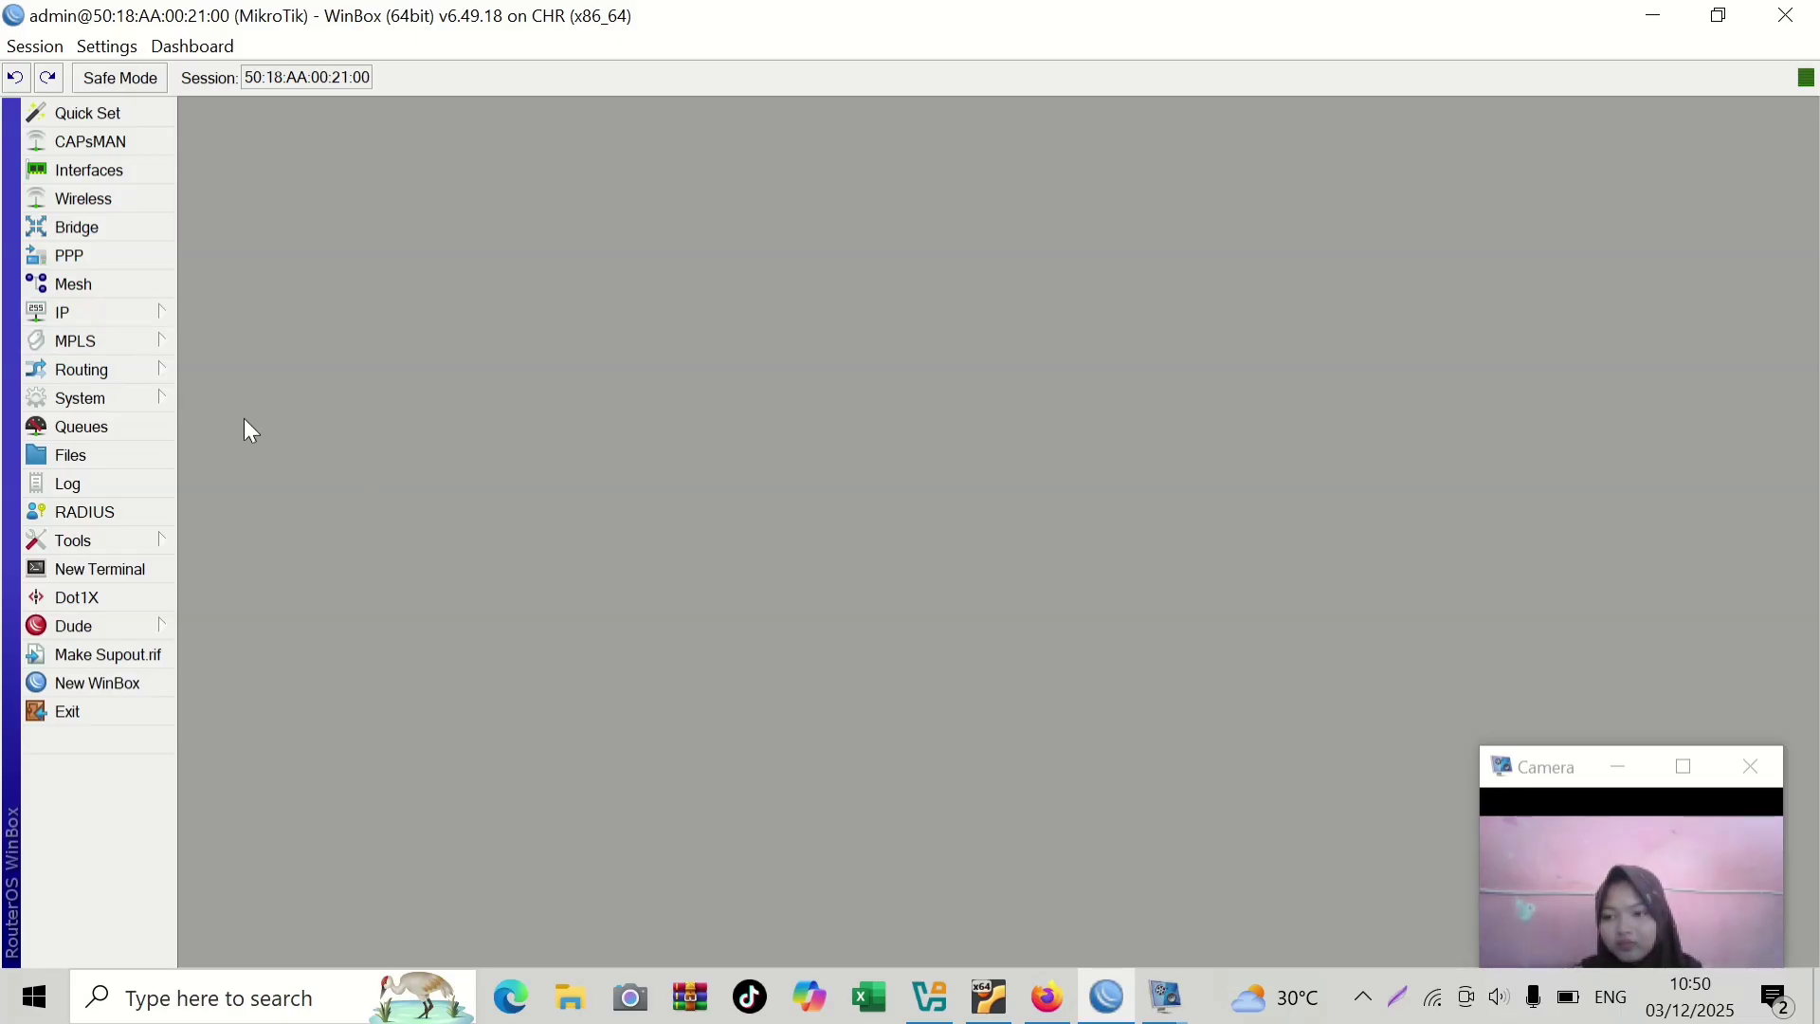
- Create a new IP address entry in WinBox with the address 10.0.137.166/24
{"action": "left_click", "coordinate": [147, 309]}
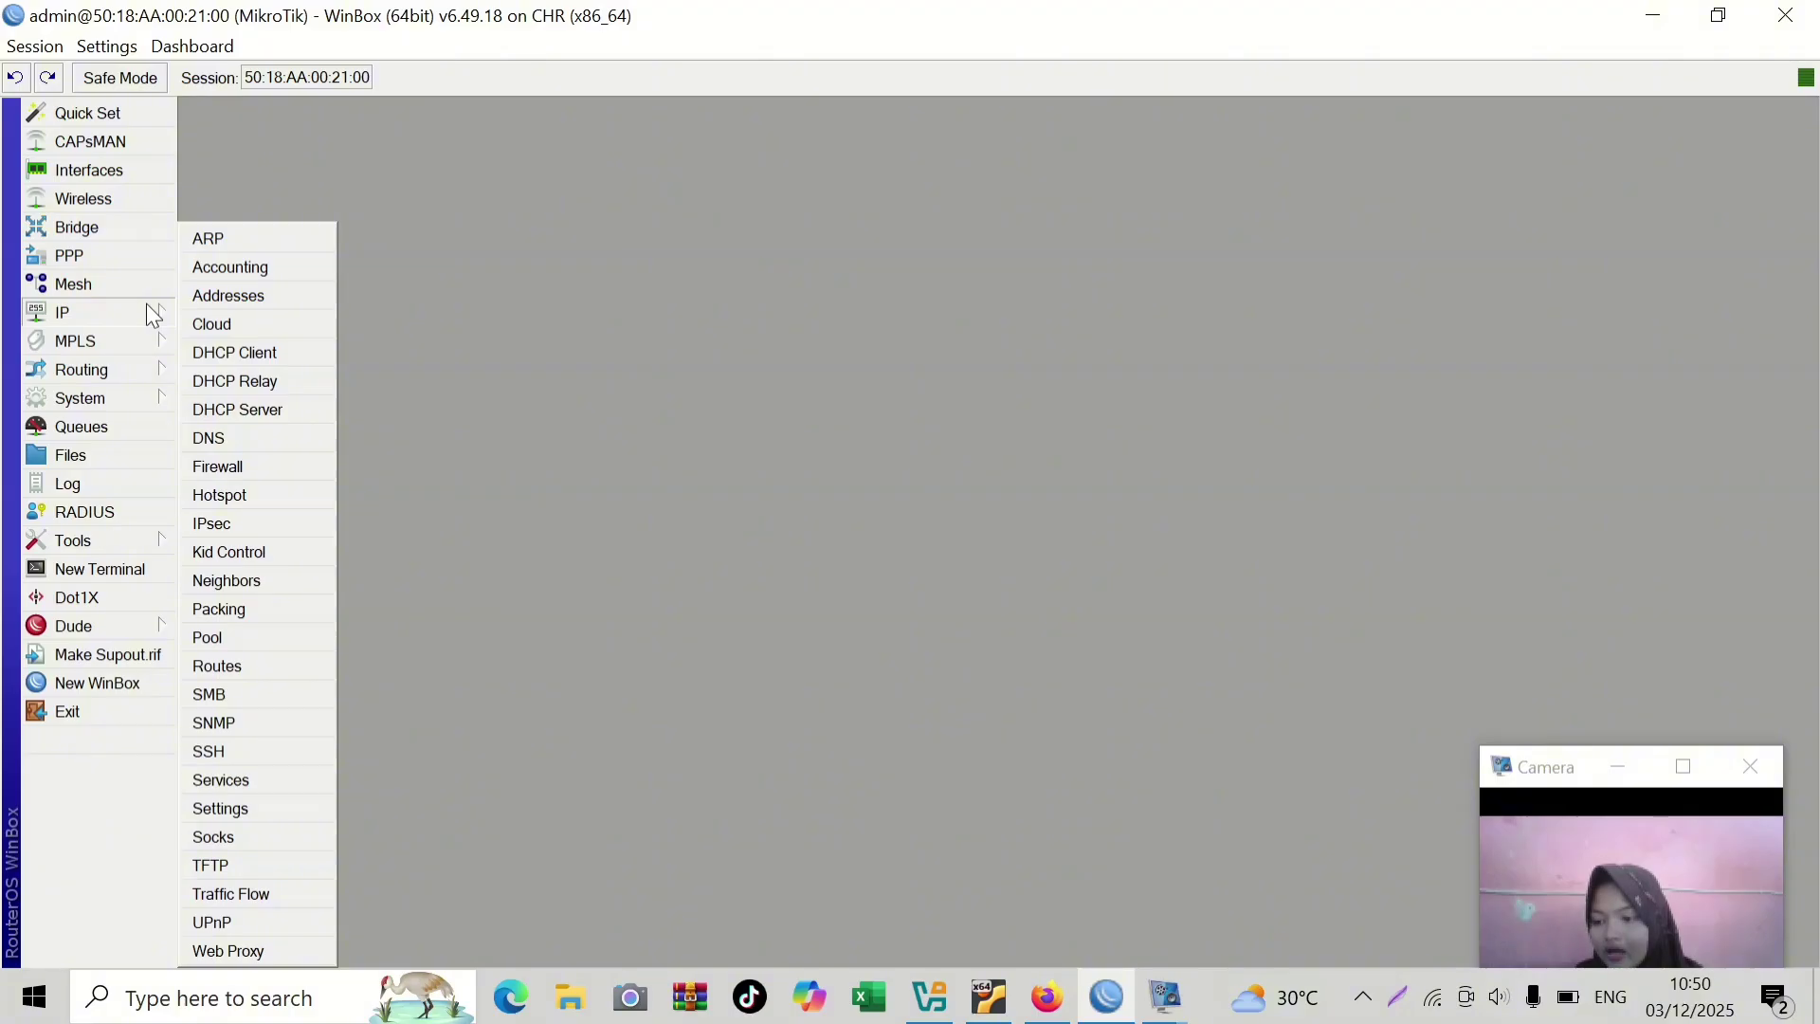
{"action": "left_click", "coordinate": [242, 294]}
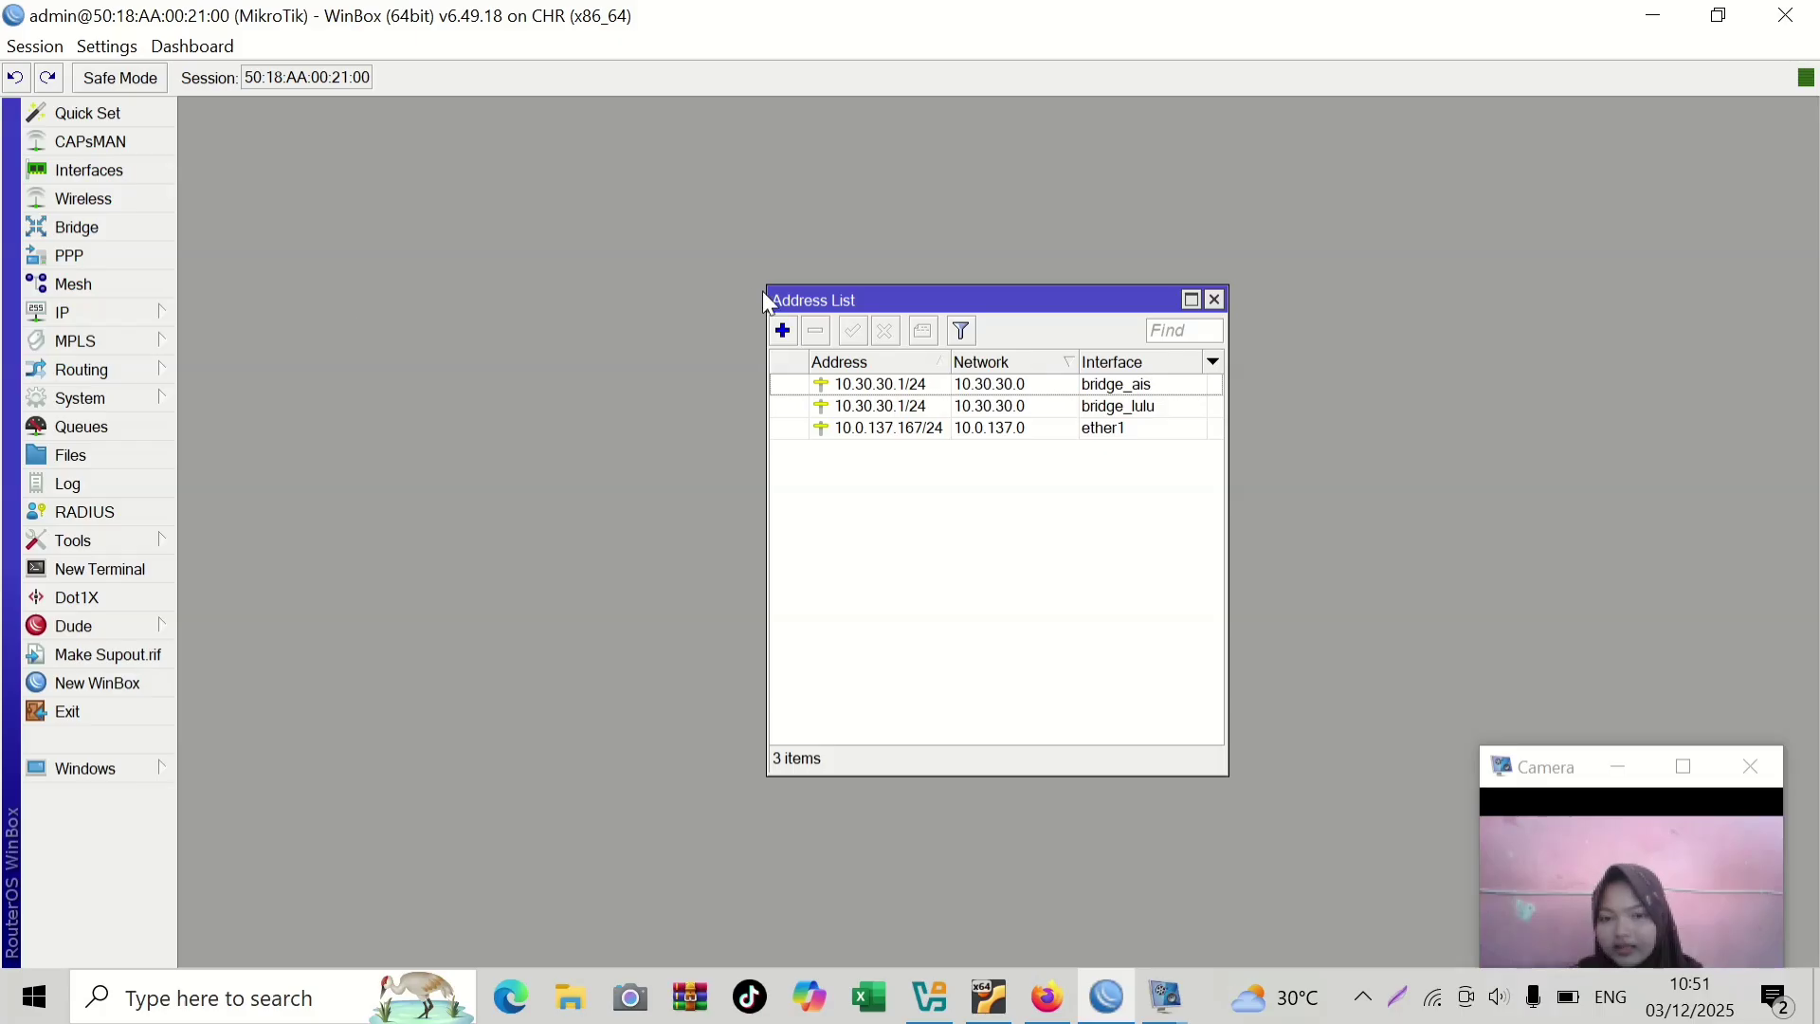
{"action": "left_click", "coordinate": [783, 332]}
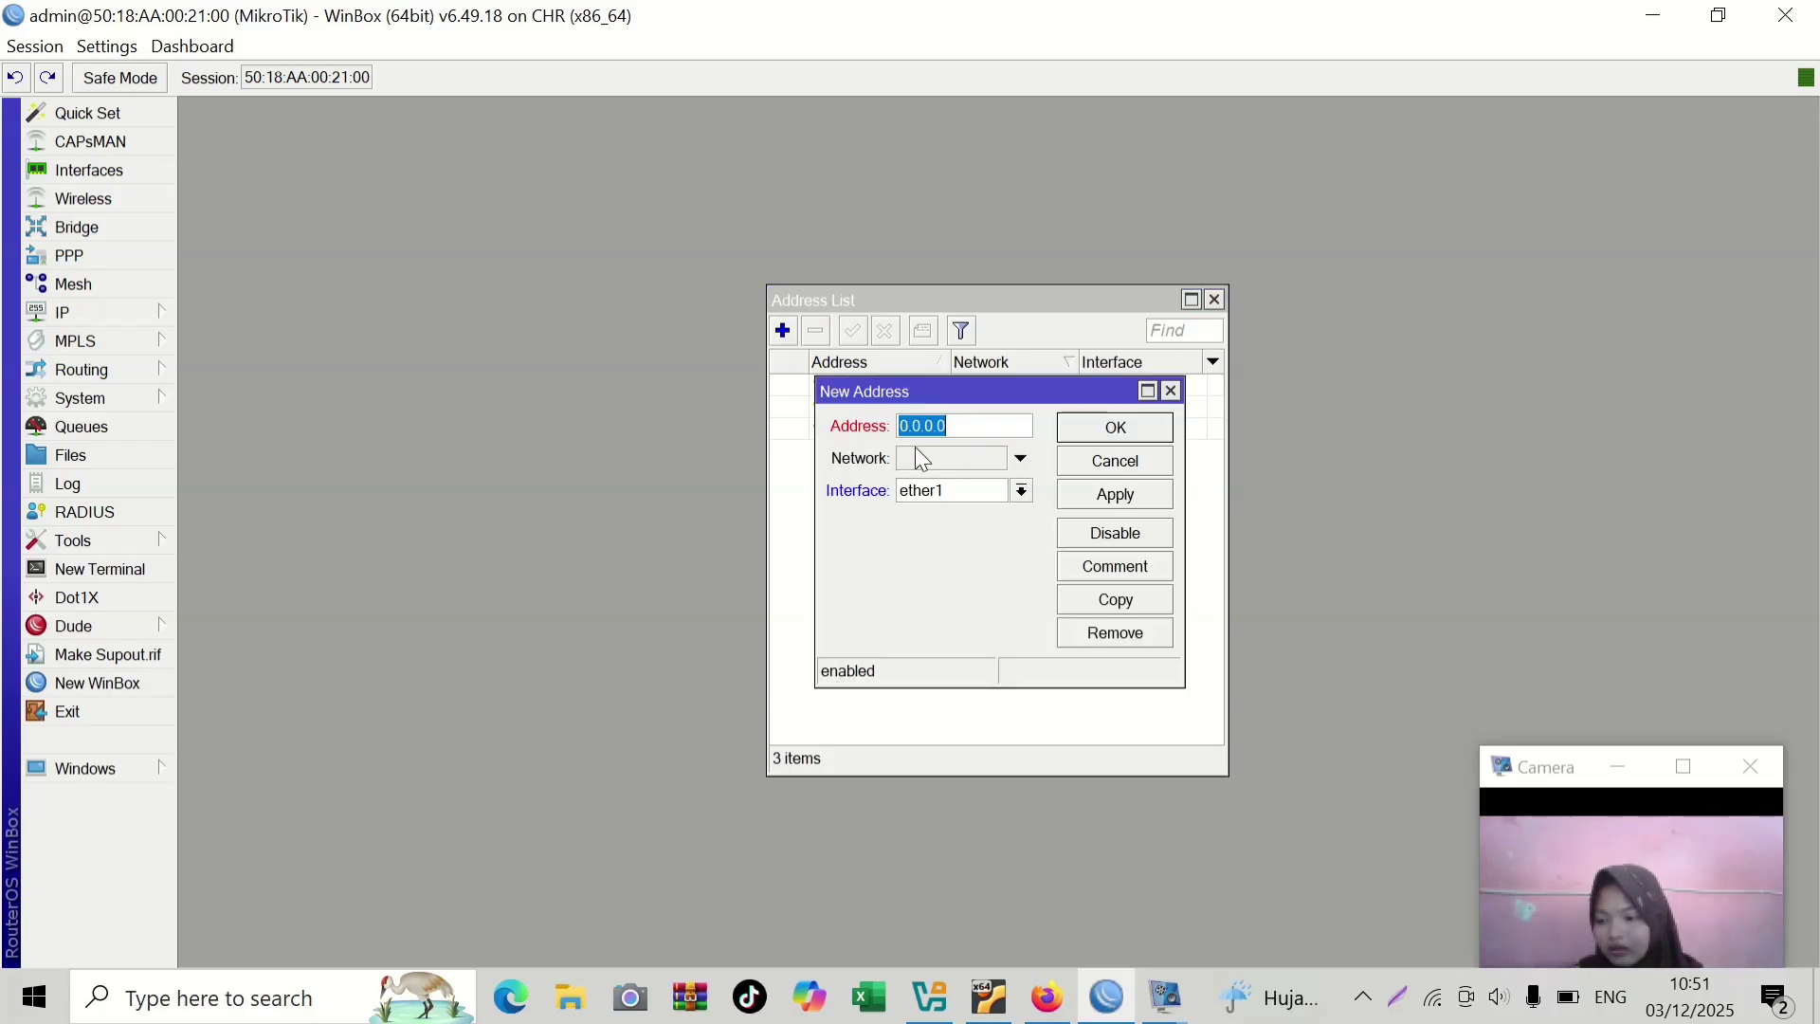
{"action": "left_click", "coordinate": [988, 424]}
{"action": "key", "text": "BackSpace"}
{"action": "key", "text": "BackSpace"}
{"action": "key", "text": "BackSpace"}
{"action": "key", "text": "BackSpace"}
{"action": "key", "text": "BackSpace"}
{"action": "key", "text": "BackSpace"}
{"action": "key", "text": "BackSpace"}
{"action": "type", "text": "10."}
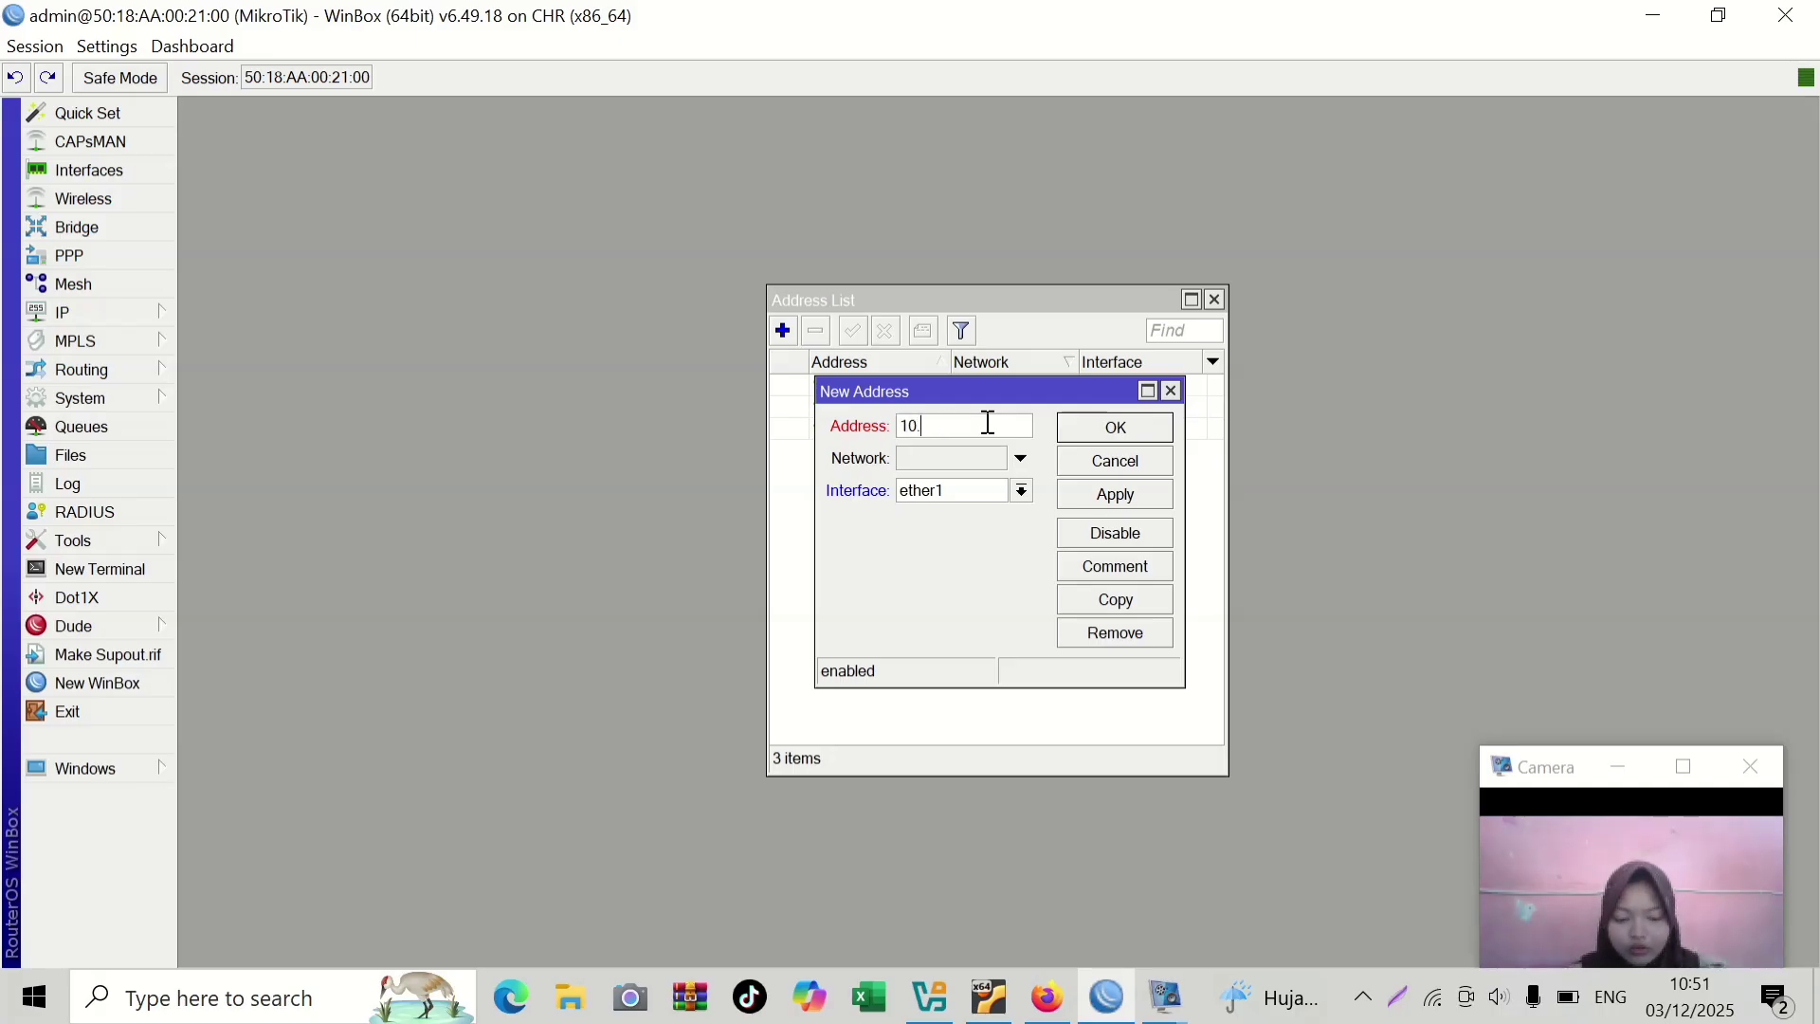
{"action": "type", "text": "0"}
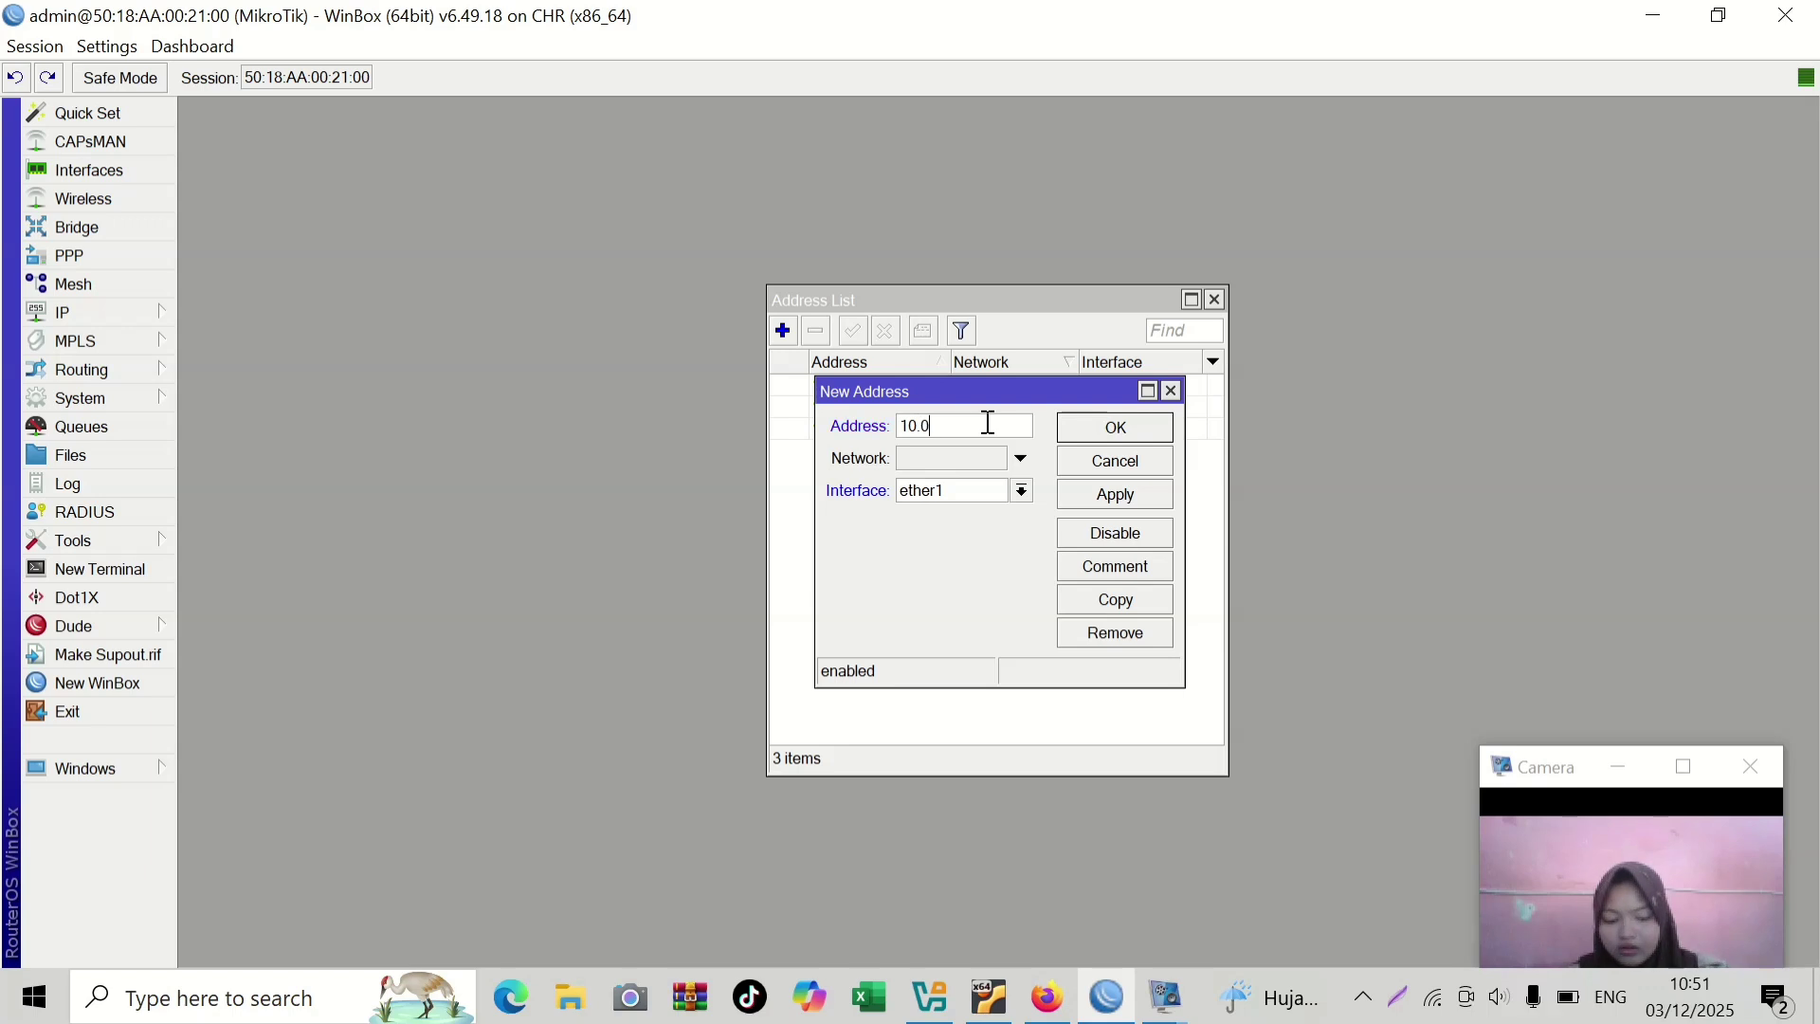
{"action": "type", "text": ".137."}
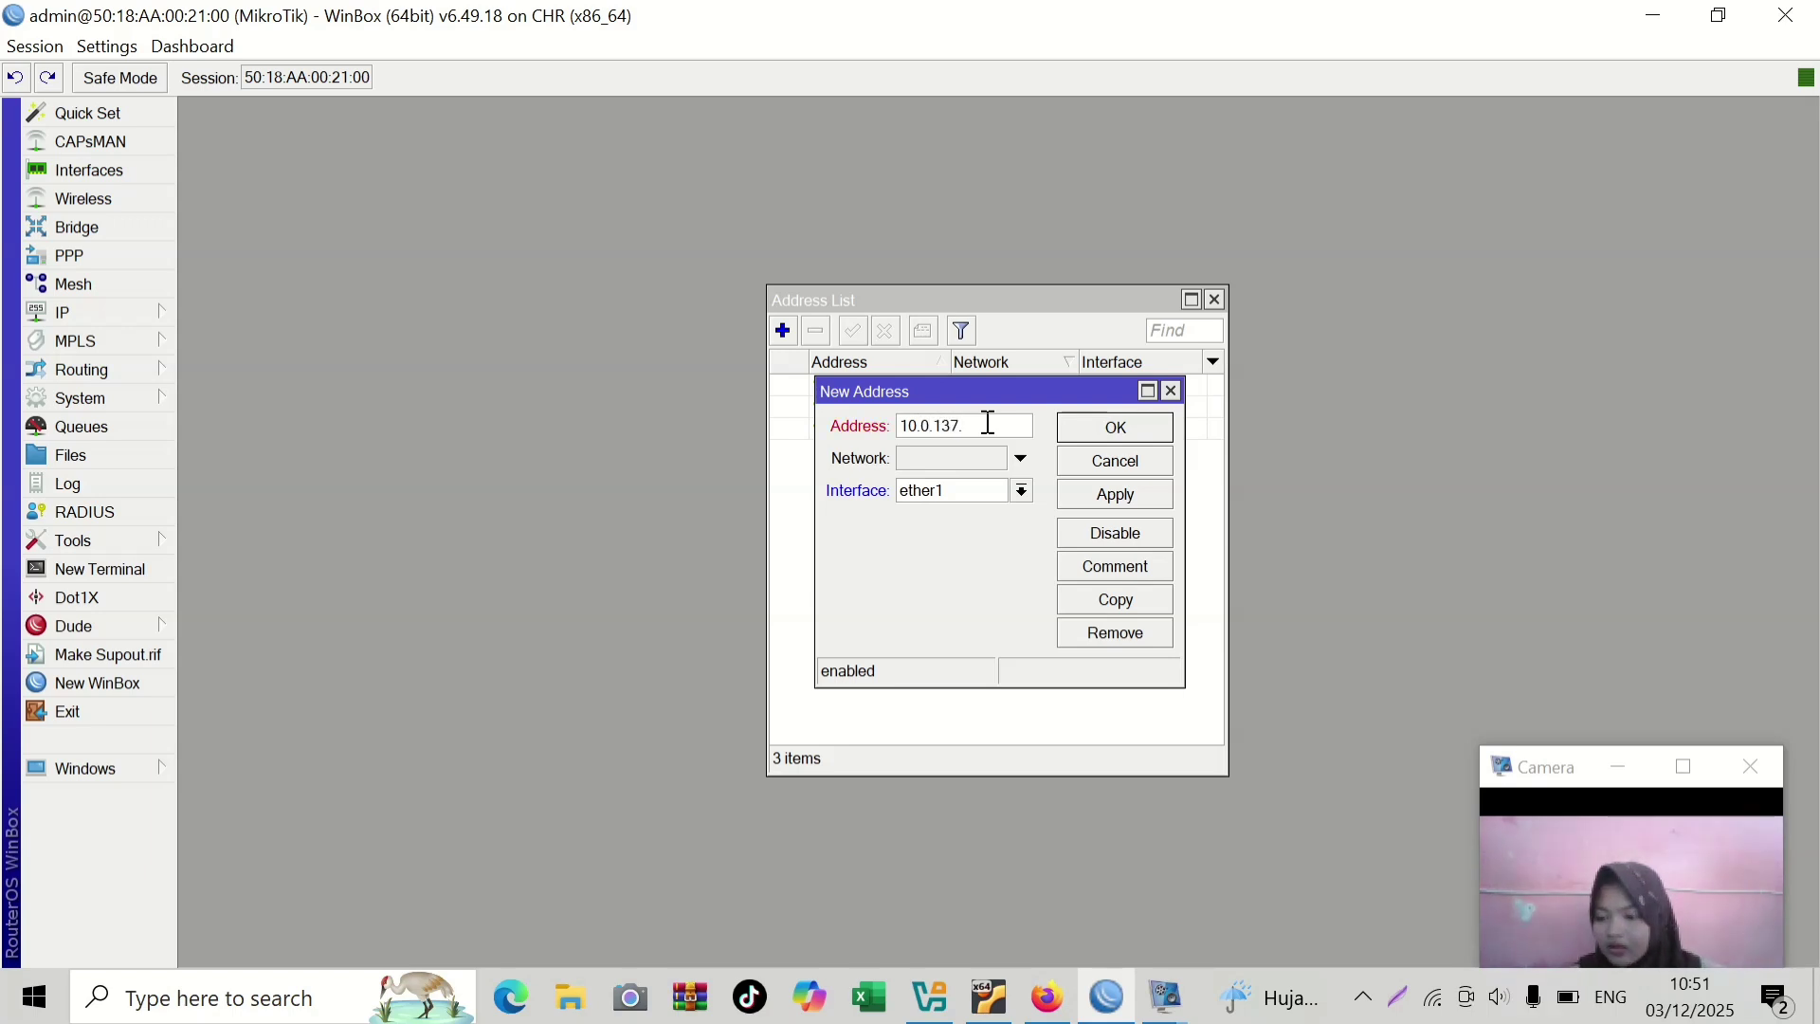
{"action": "type", "text": "1"}
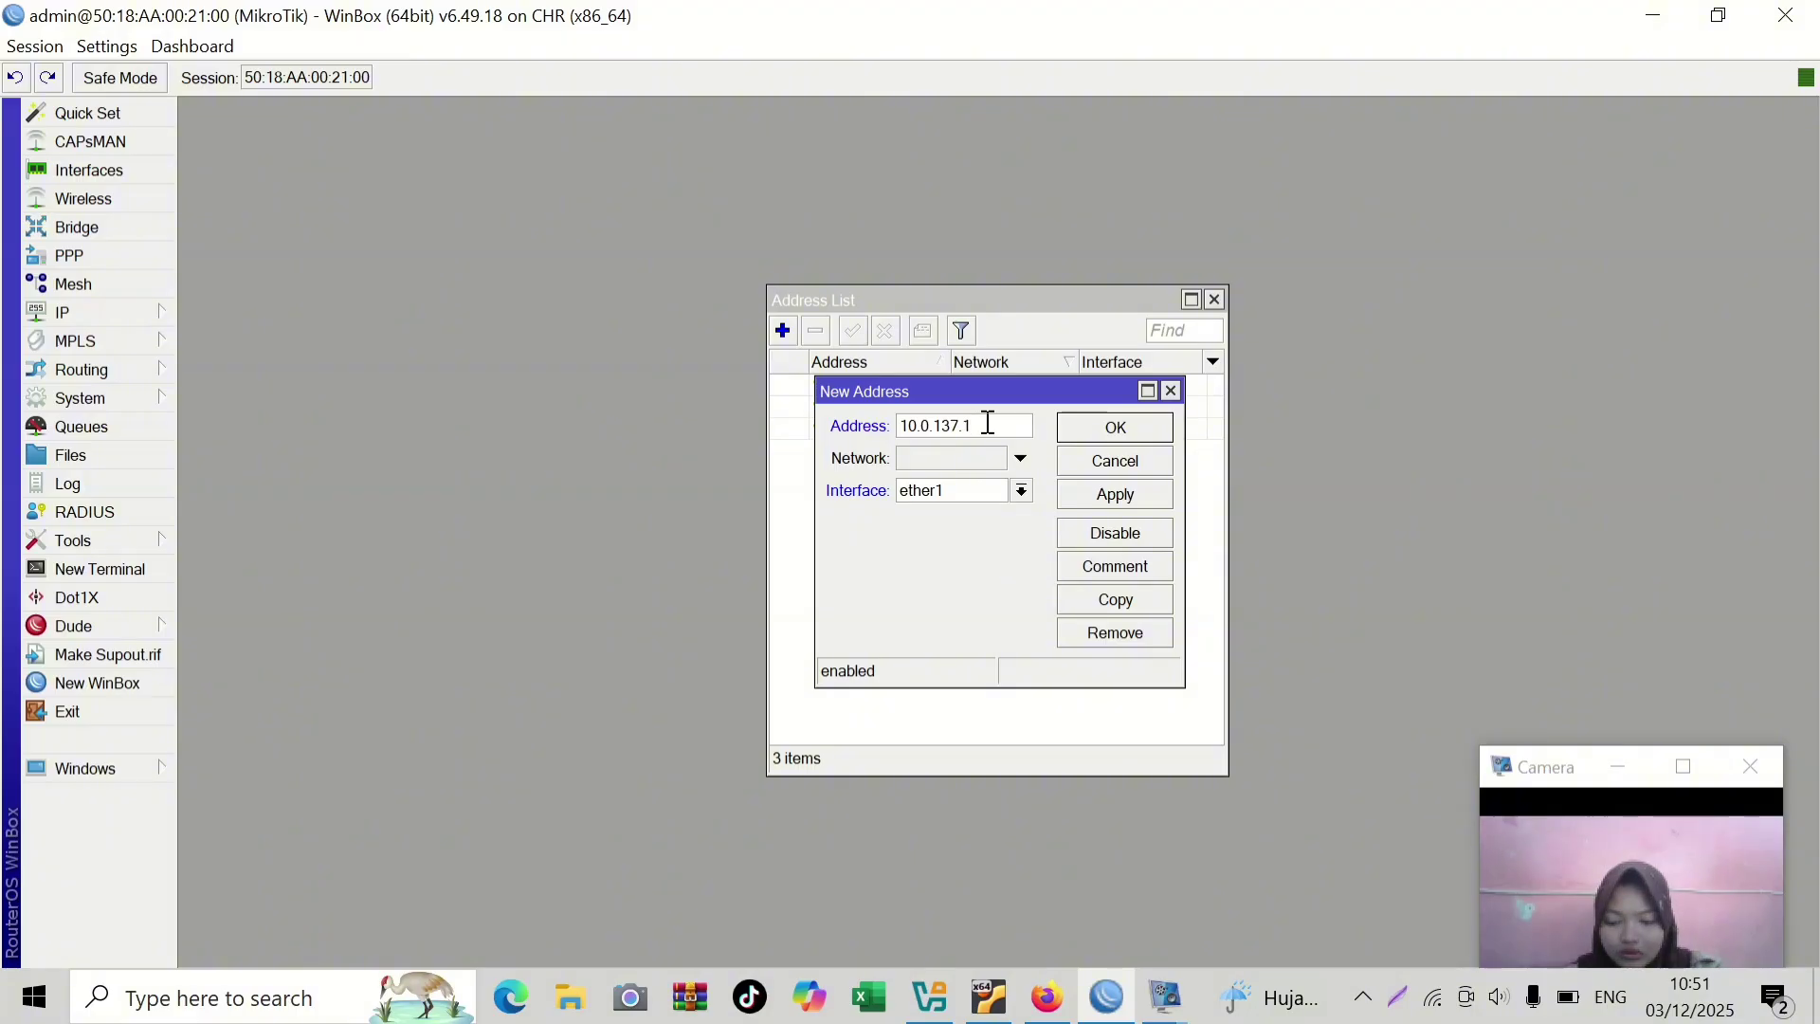
{"action": "type", "text": "66/24"}
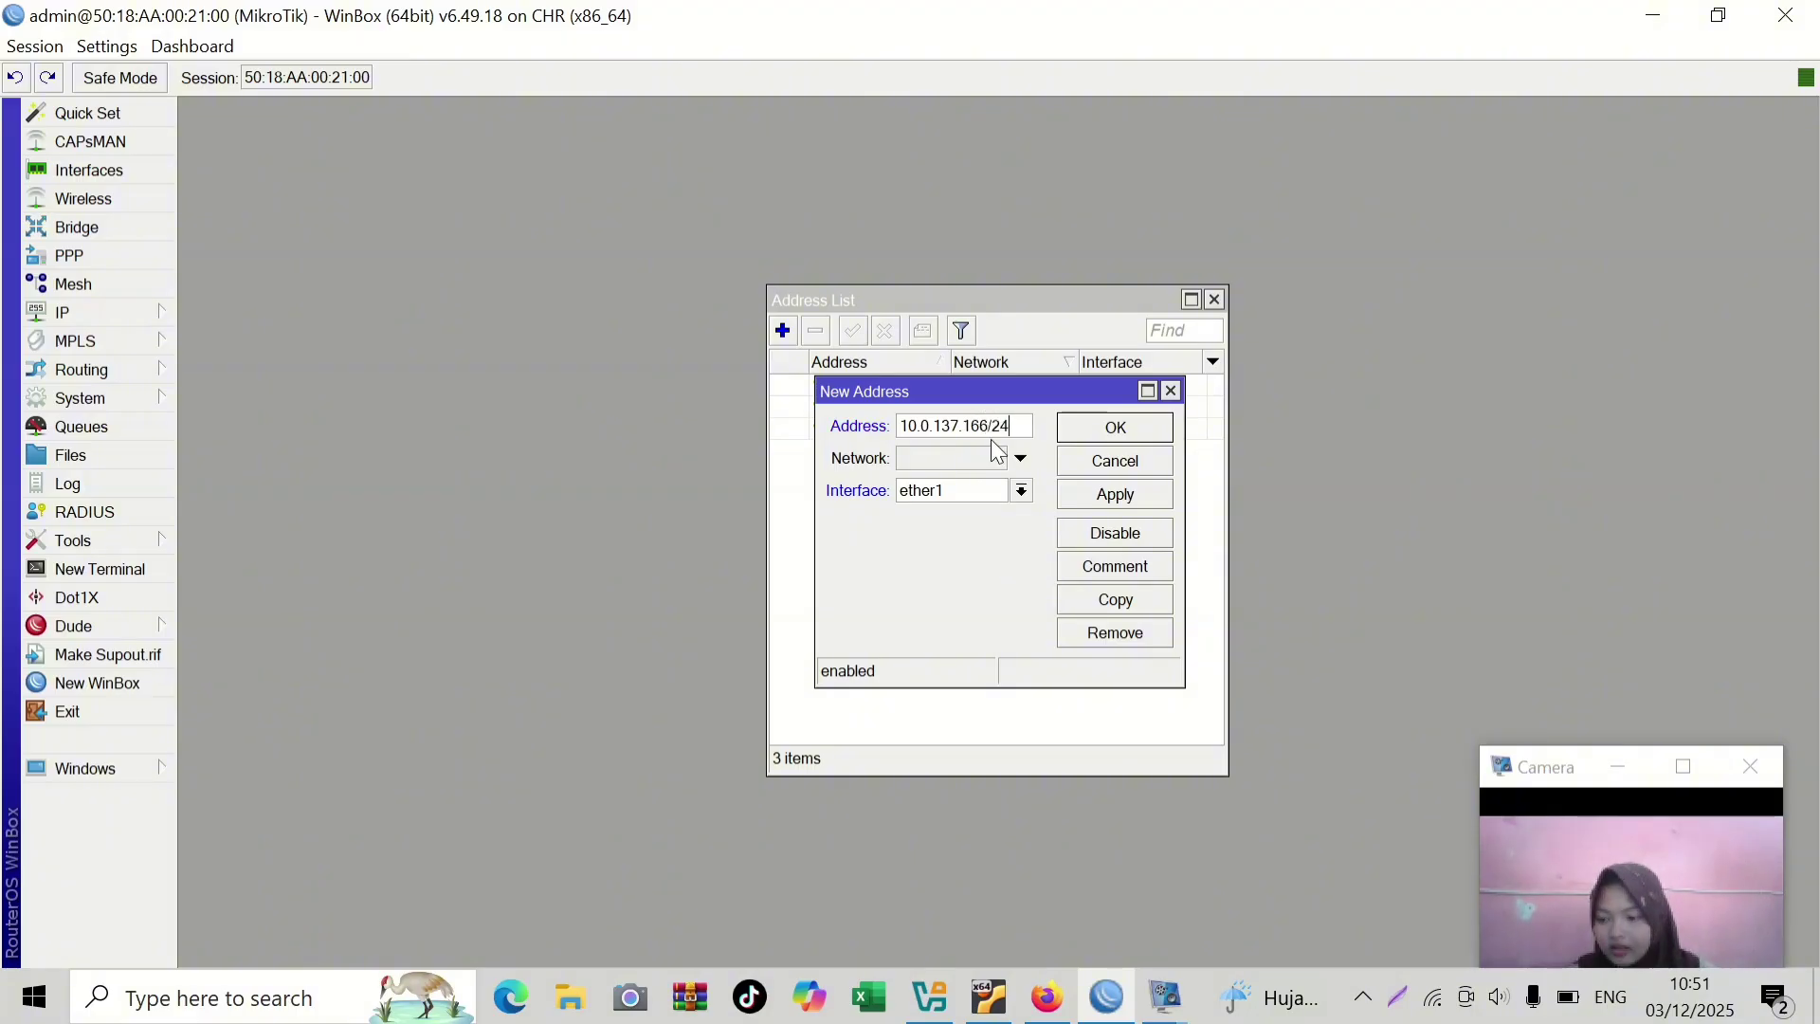
- Keep ether1 as the new address's interface and save the entry
{"action": "left_click", "coordinate": [991, 492]}
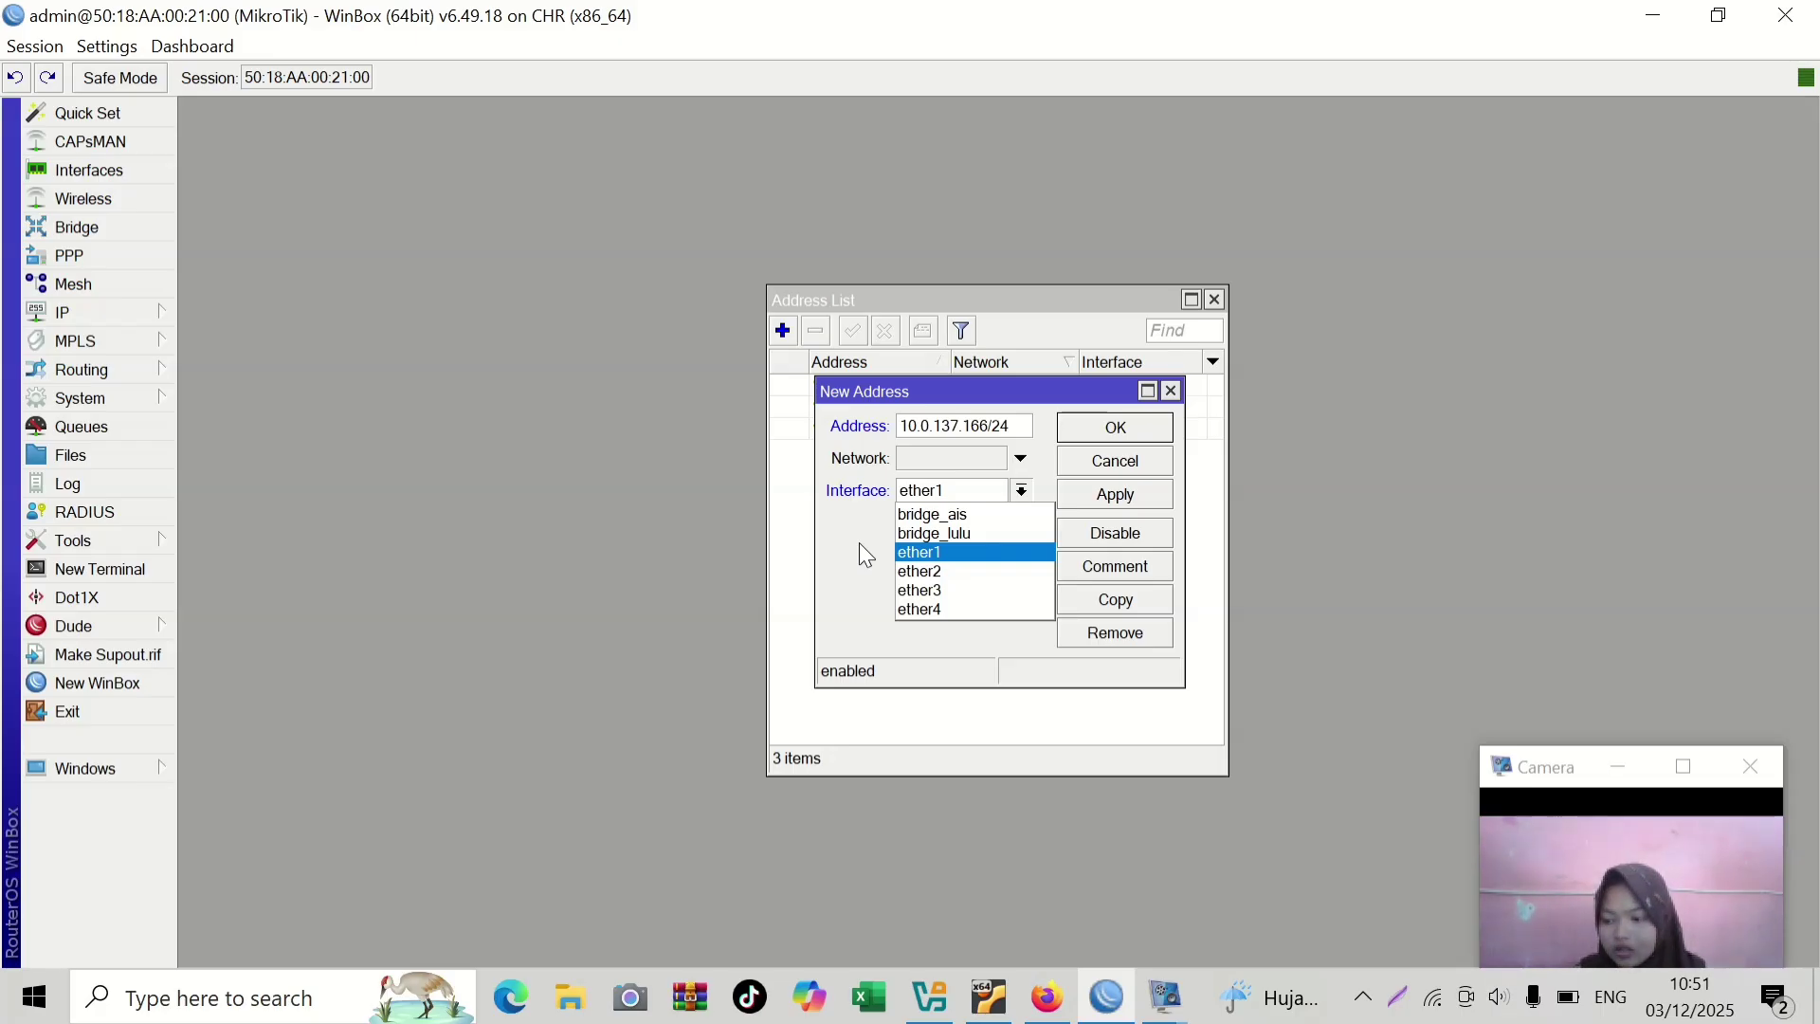
{"action": "left_click", "coordinate": [1021, 490]}
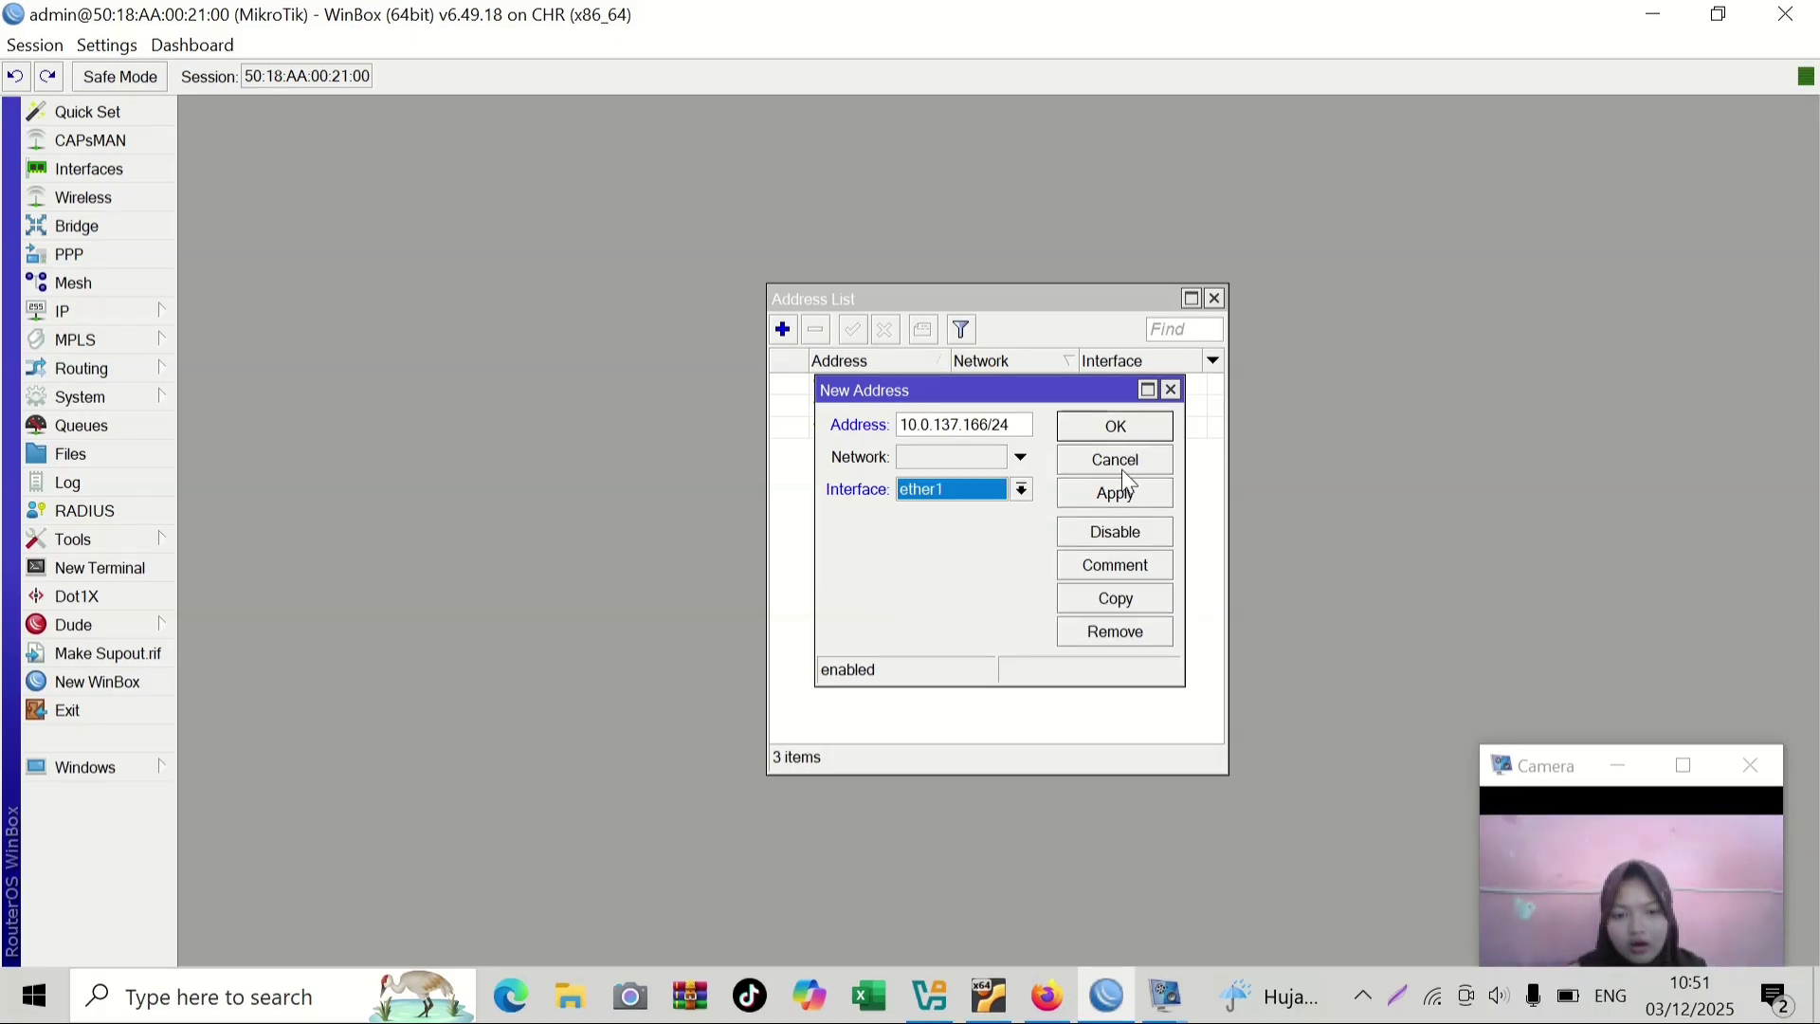
{"action": "left_click", "coordinate": [1124, 494]}
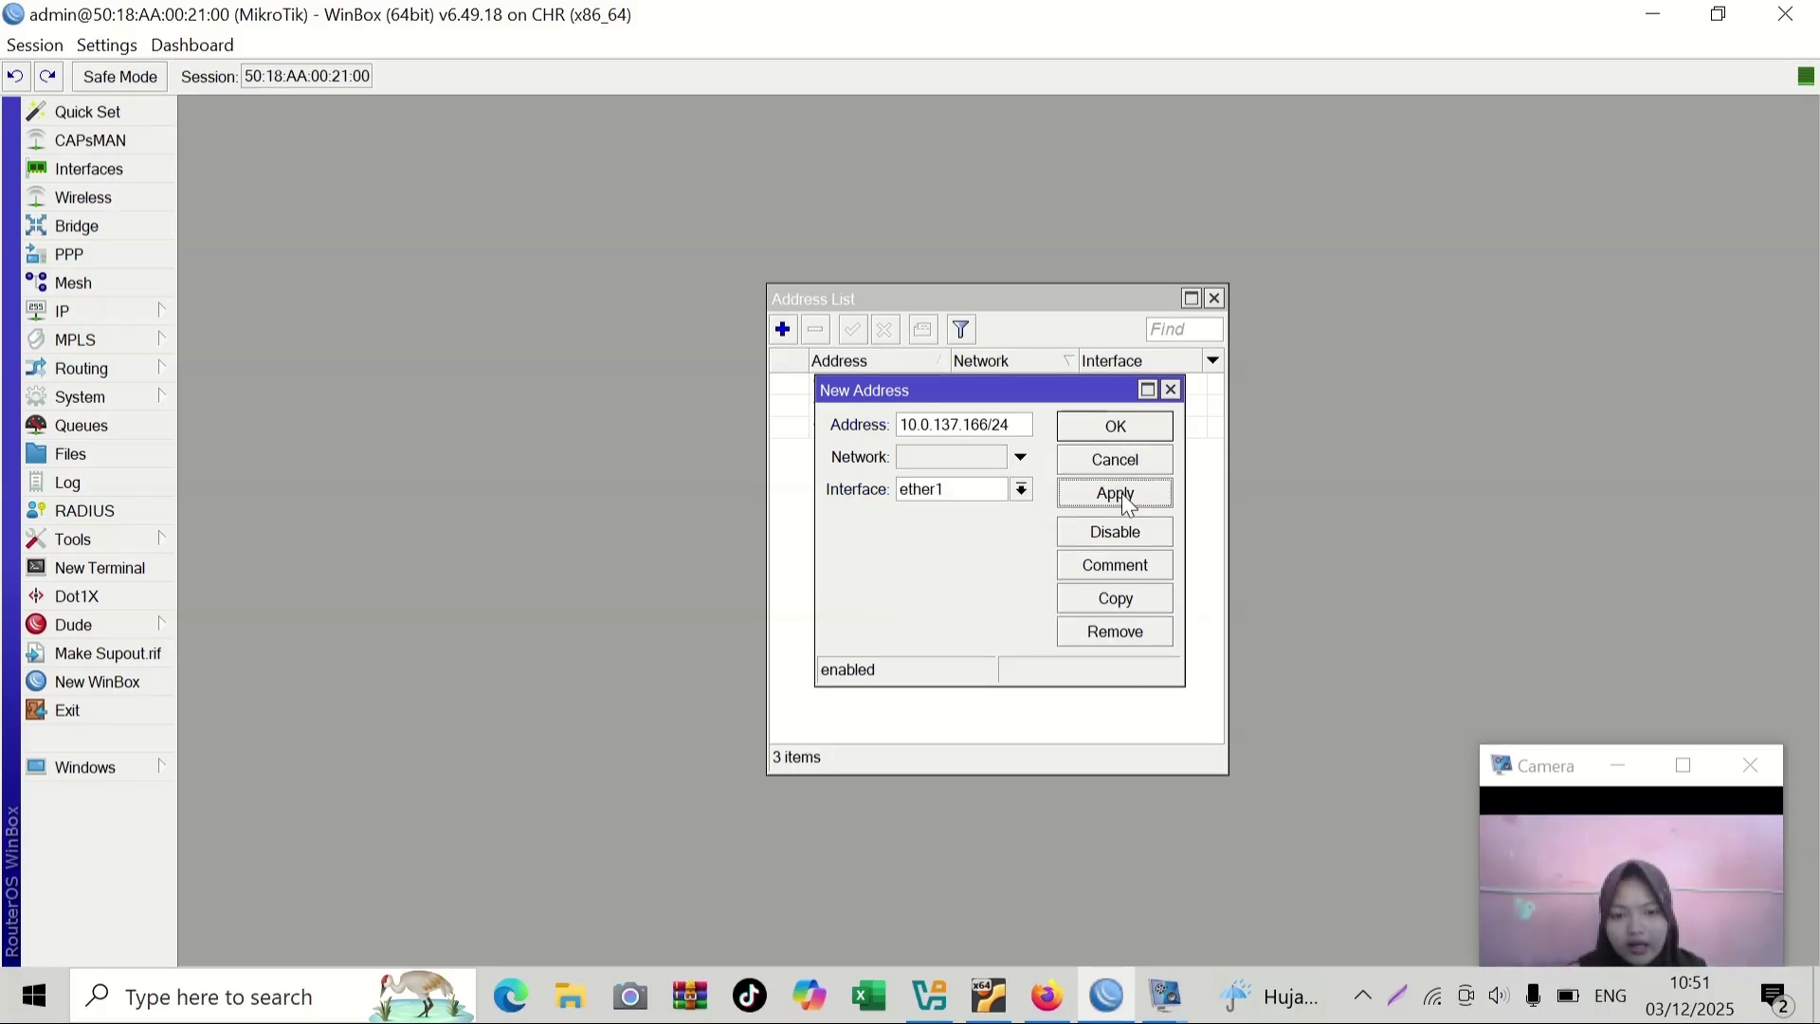
{"action": "left_click", "coordinate": [1139, 428]}
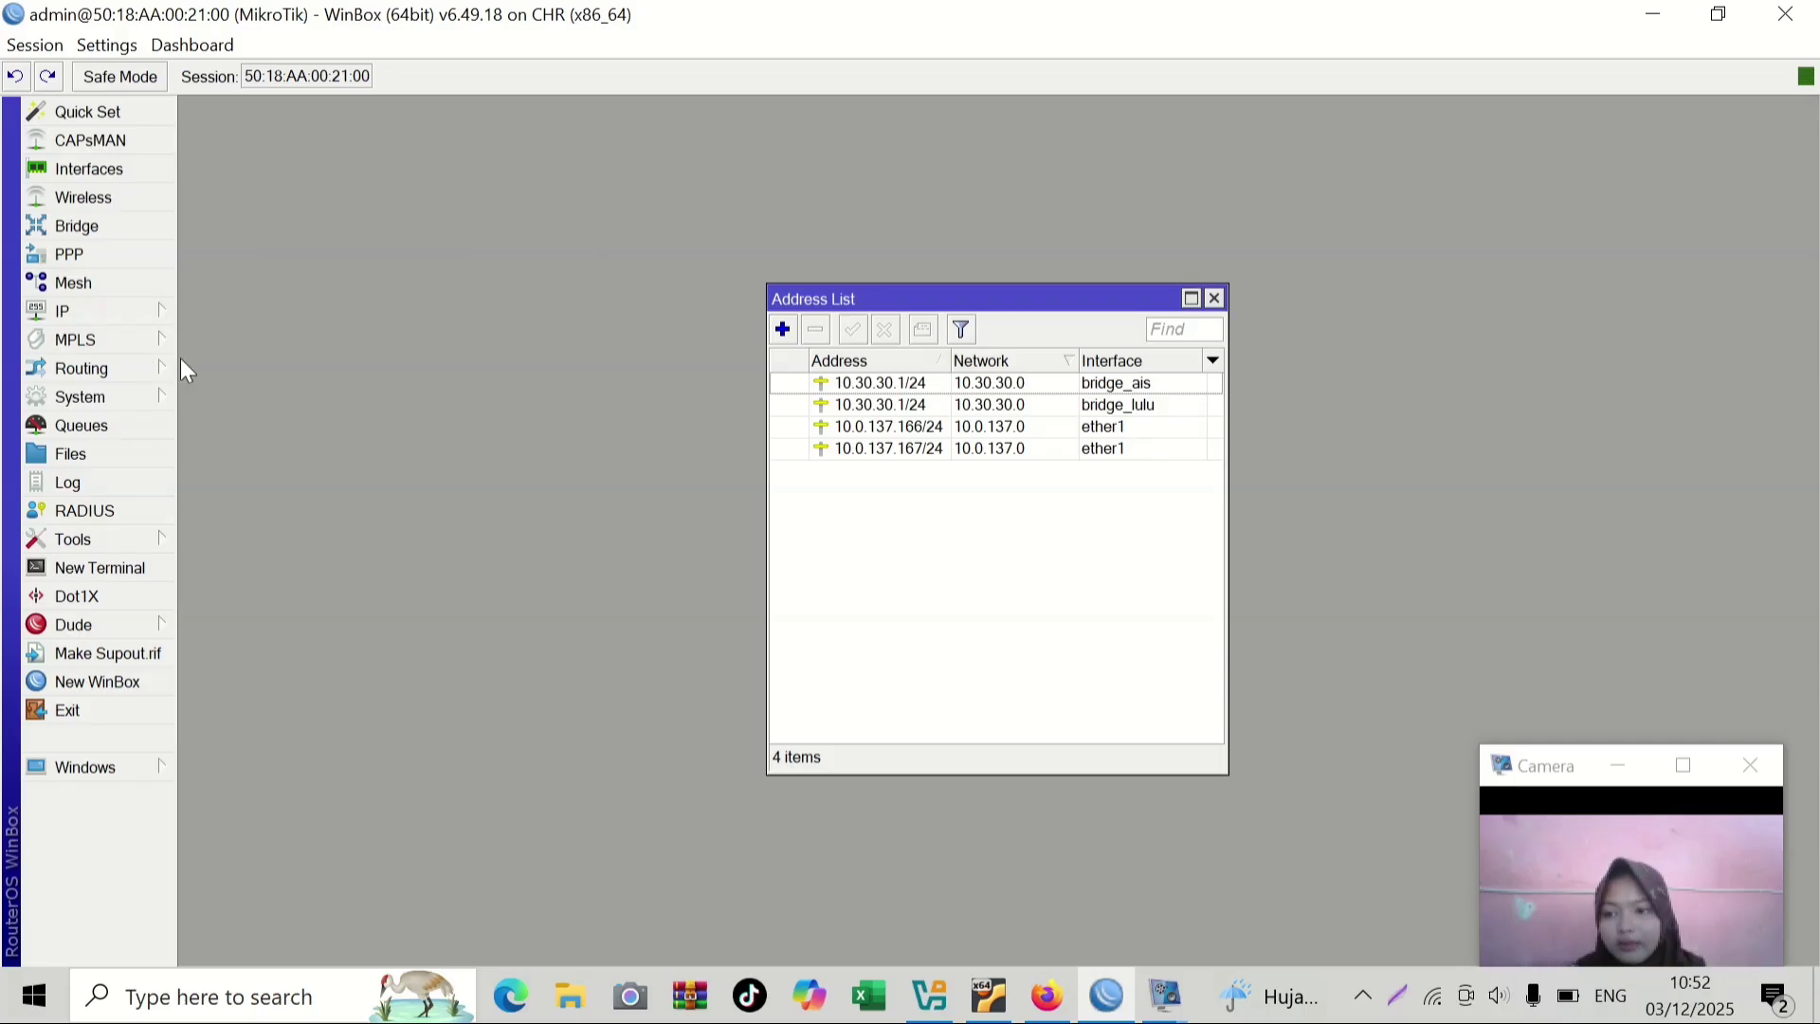
- Create a new firewall NAT rule with its action set to src-nat
{"action": "left_click", "coordinate": [128, 310]}
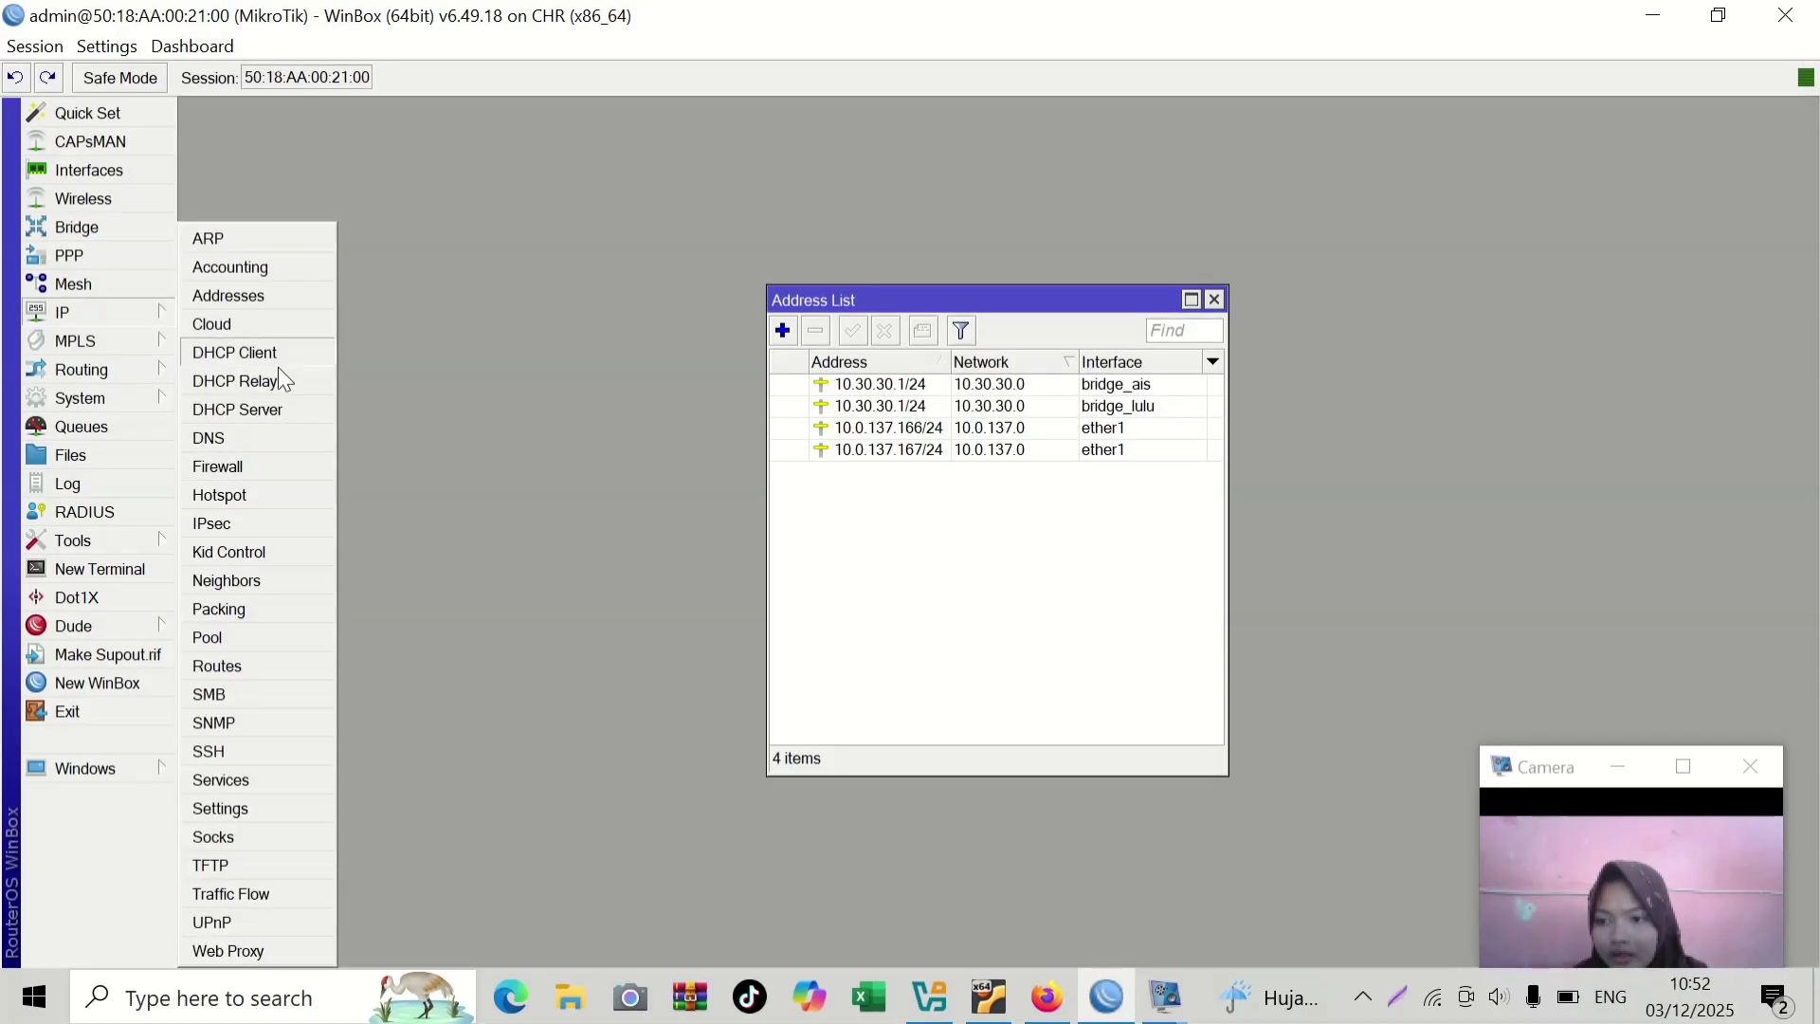
{"action": "left_click", "coordinate": [294, 469]}
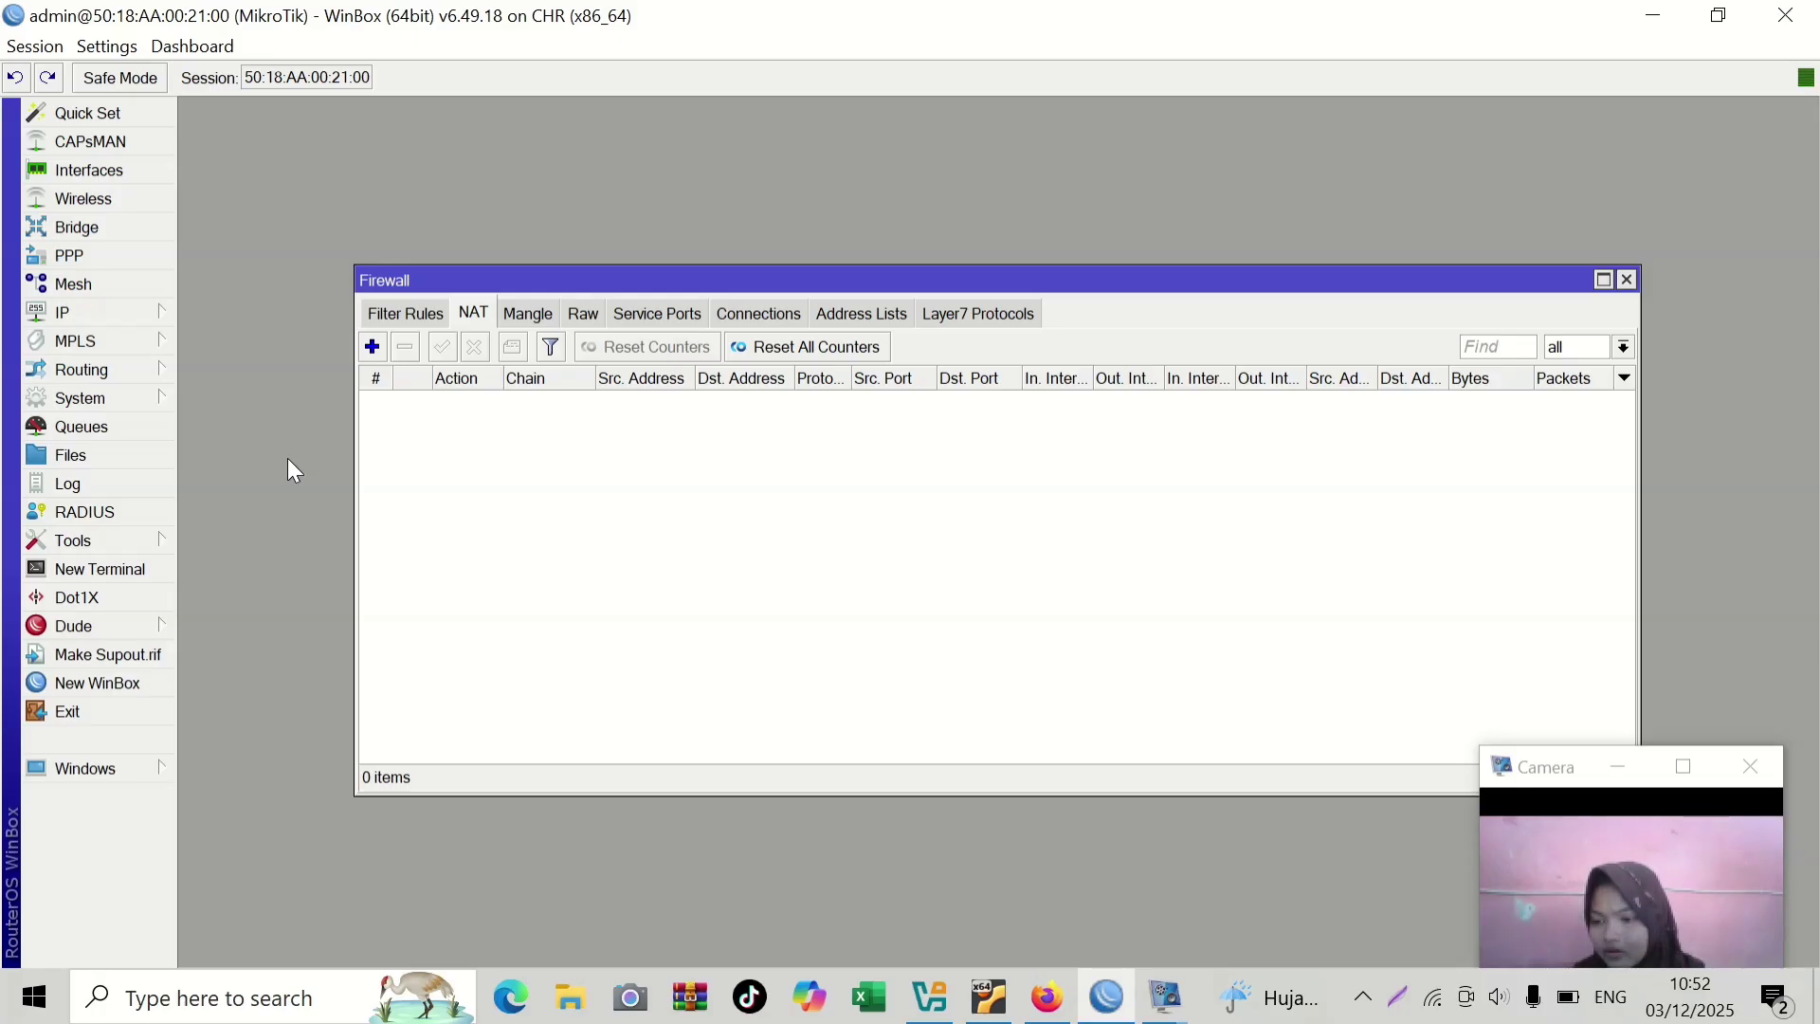
{"action": "left_click", "coordinate": [372, 348]}
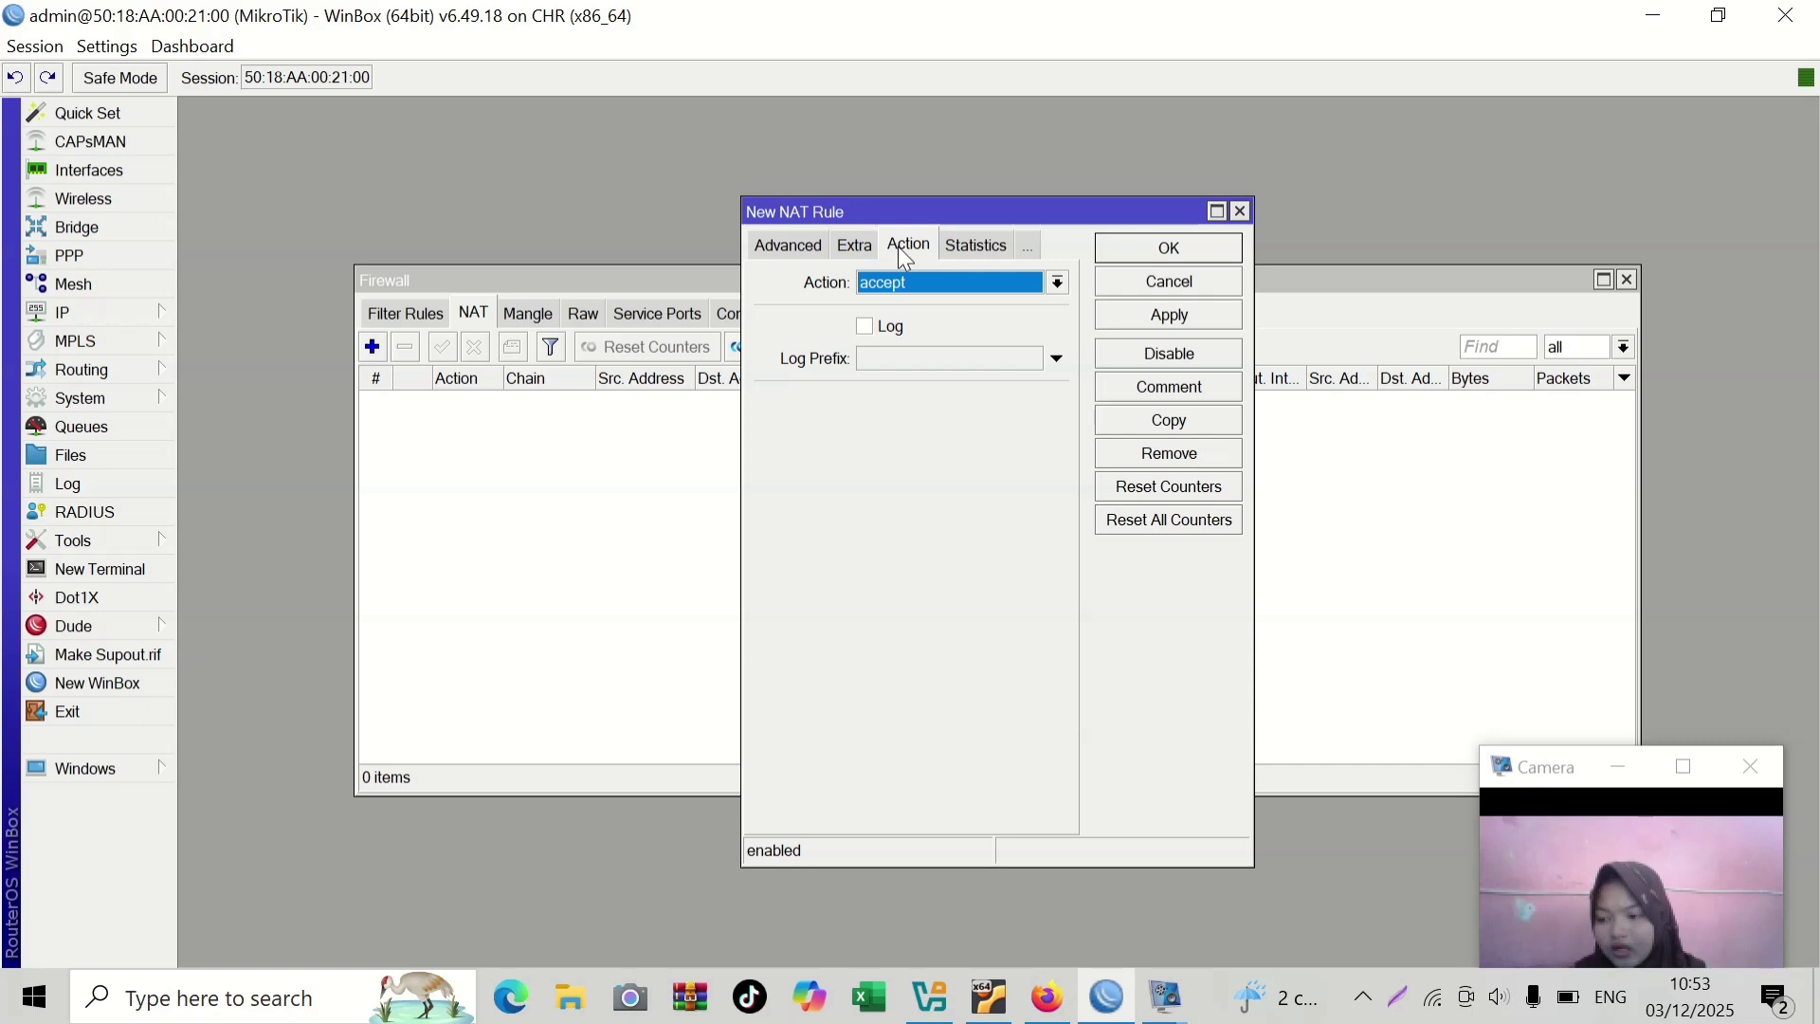
{"action": "left_click", "coordinate": [1056, 282]}
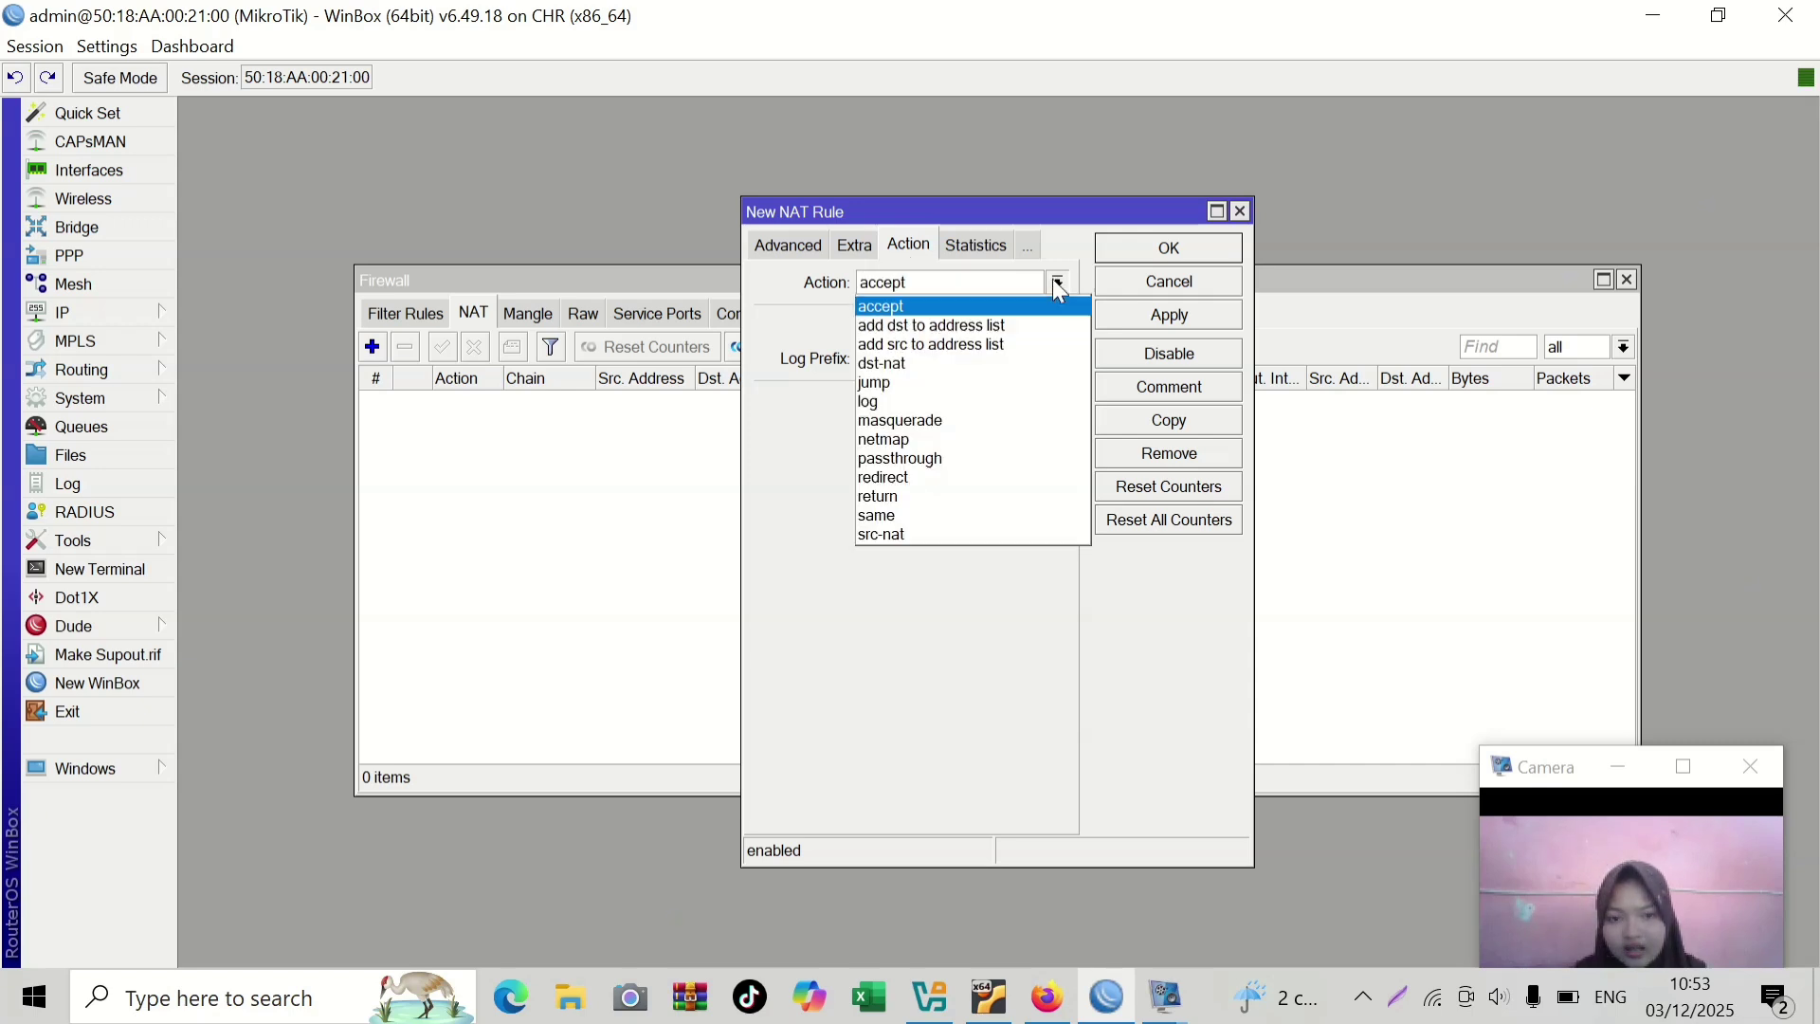
{"action": "left_click", "coordinate": [967, 531]}
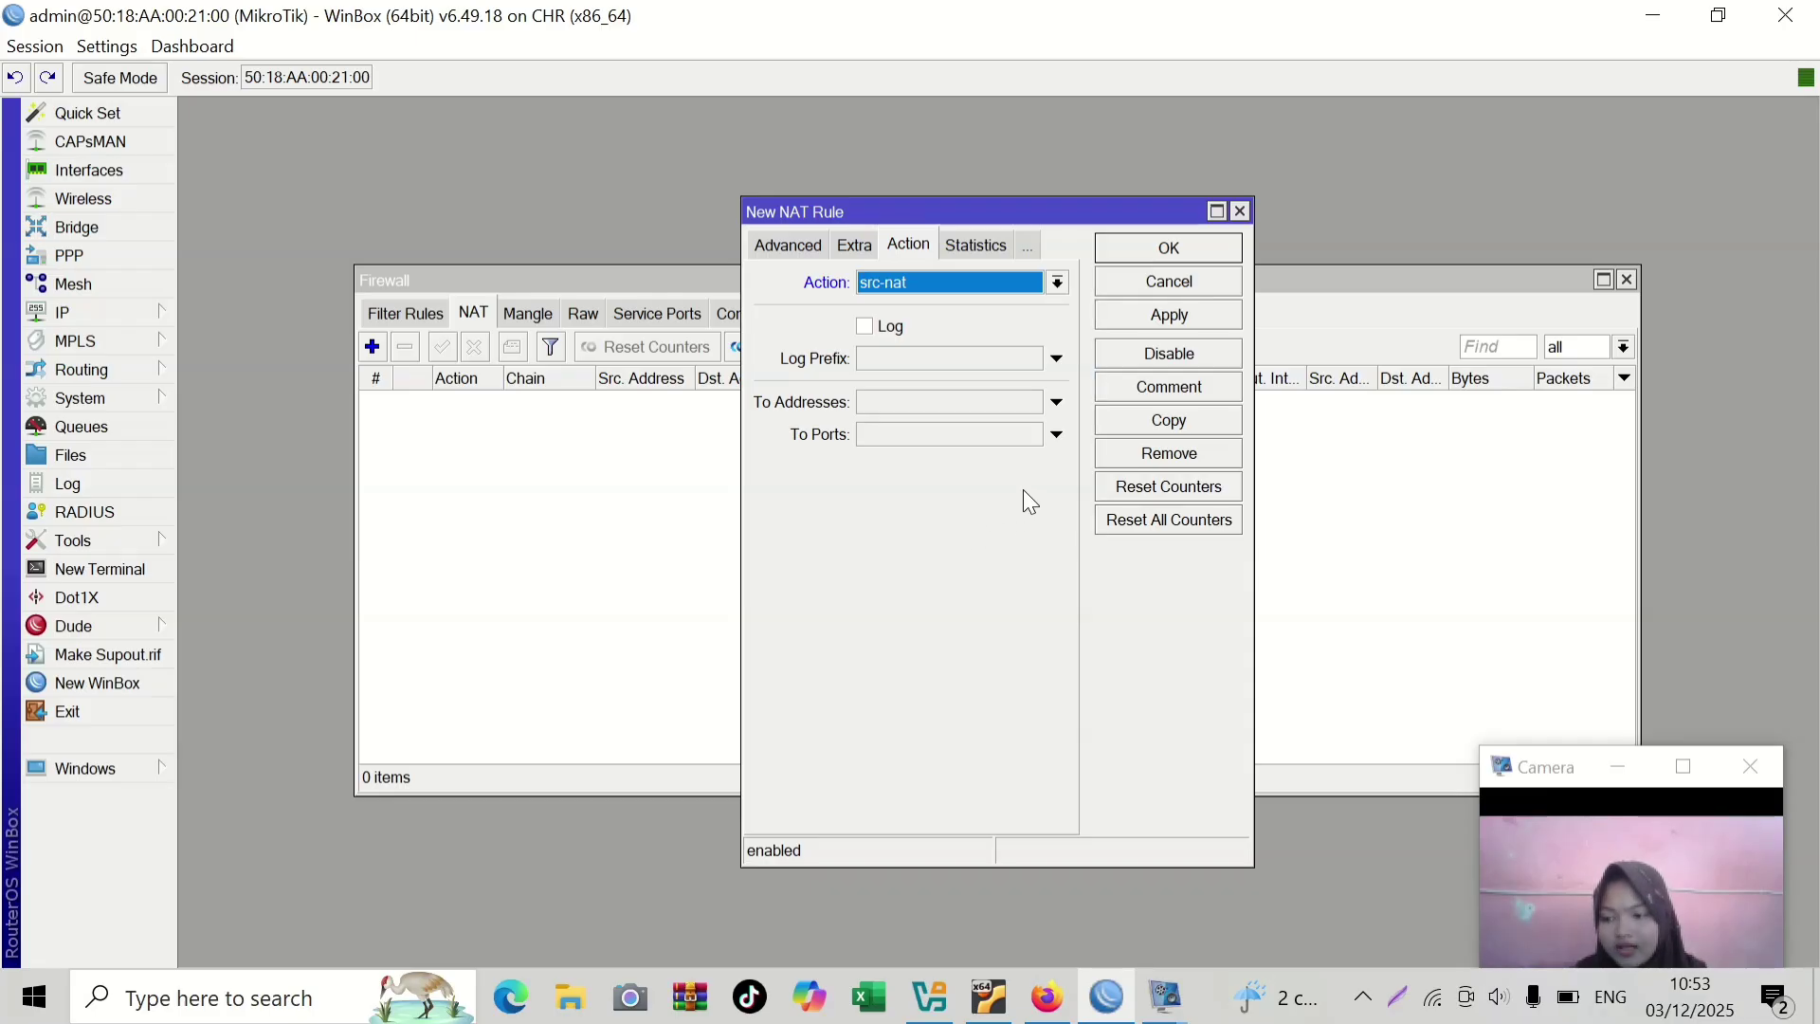
- Set the NAT rule's To Ports to 0-65535 and To Addresses to 10.0.137.167
{"action": "left_click", "coordinate": [975, 435]}
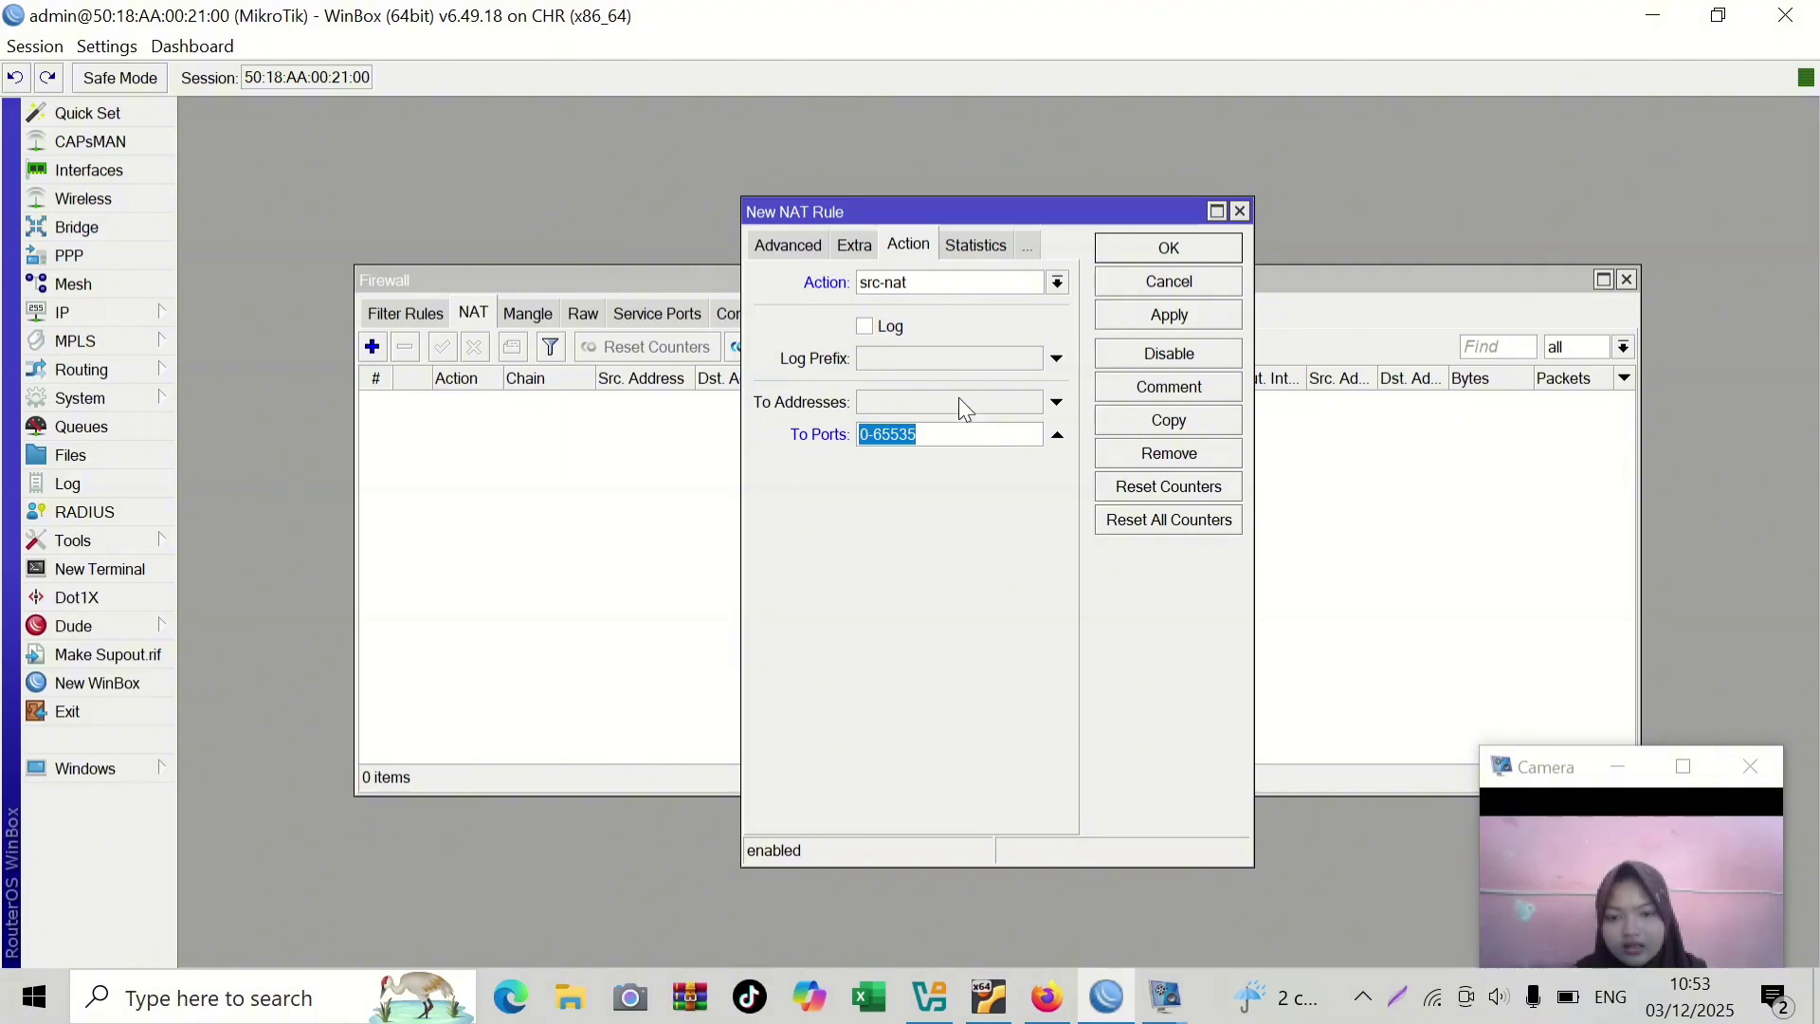
{"action": "left_click", "coordinate": [956, 395]}
{"action": "type", "text": "`"}
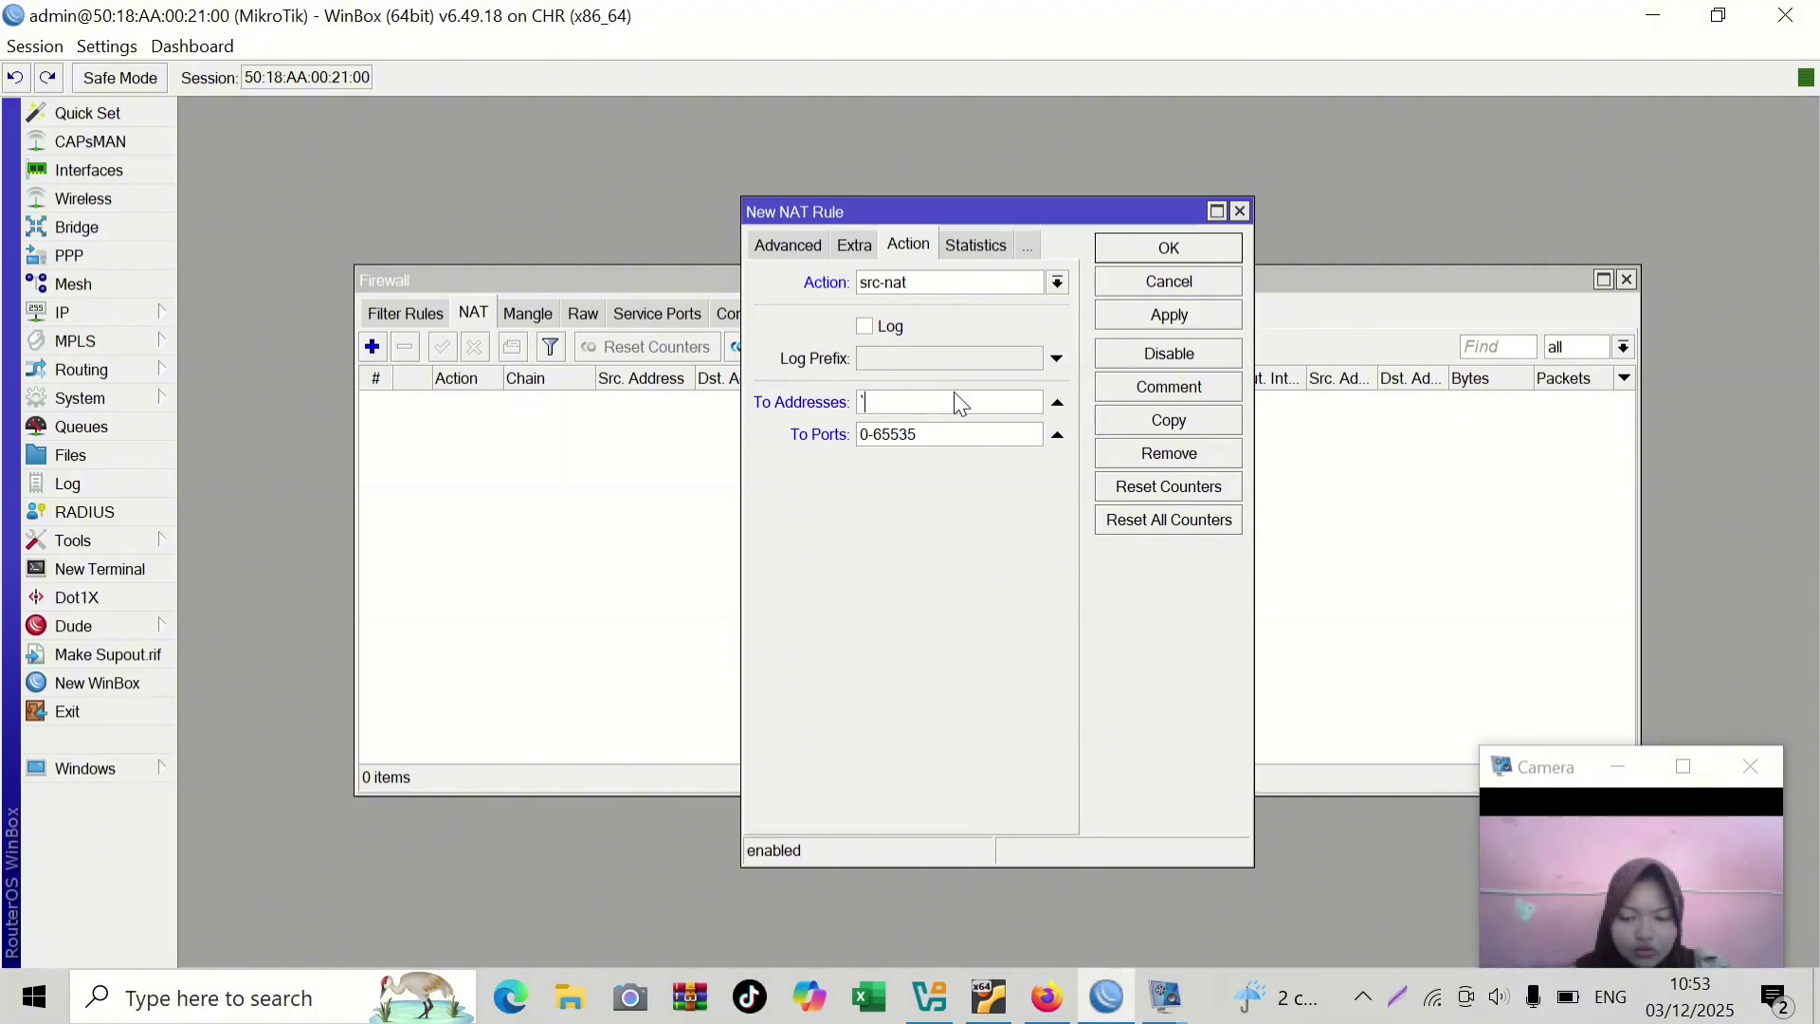
{"action": "key", "text": "BackSpace"}
{"action": "type", "text": "1"}
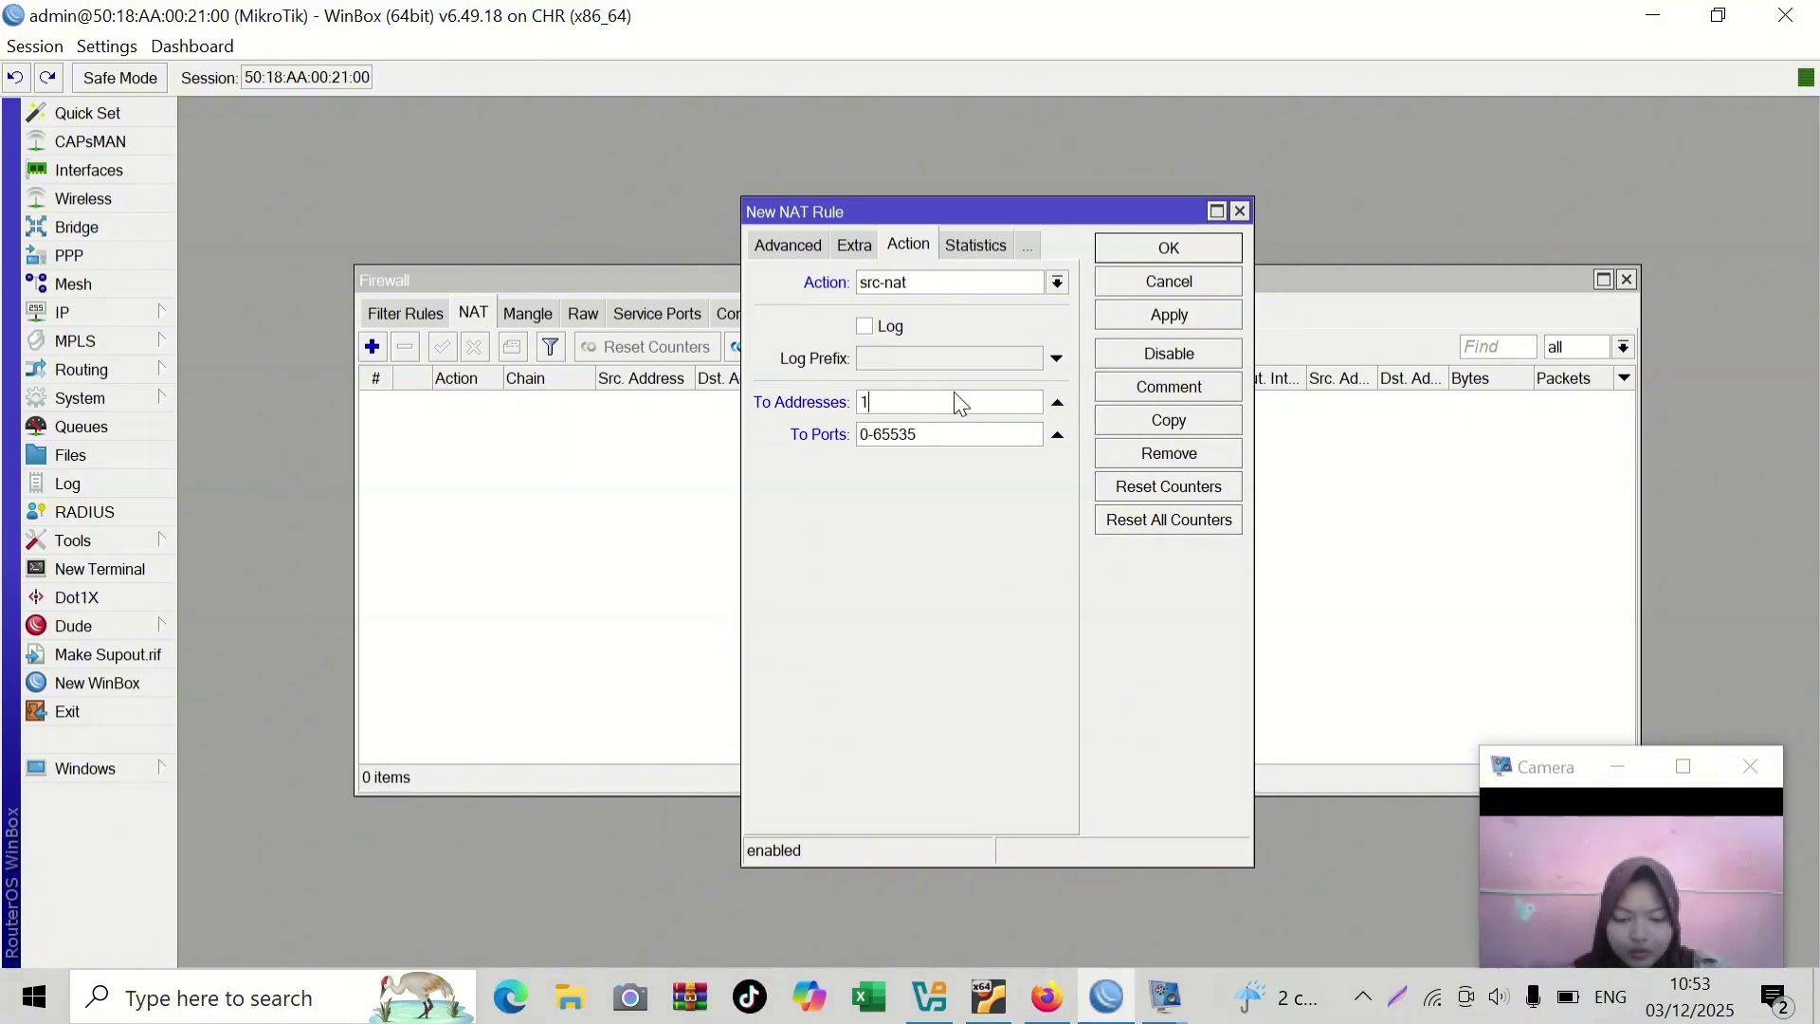
{"action": "type", "text": "0."}
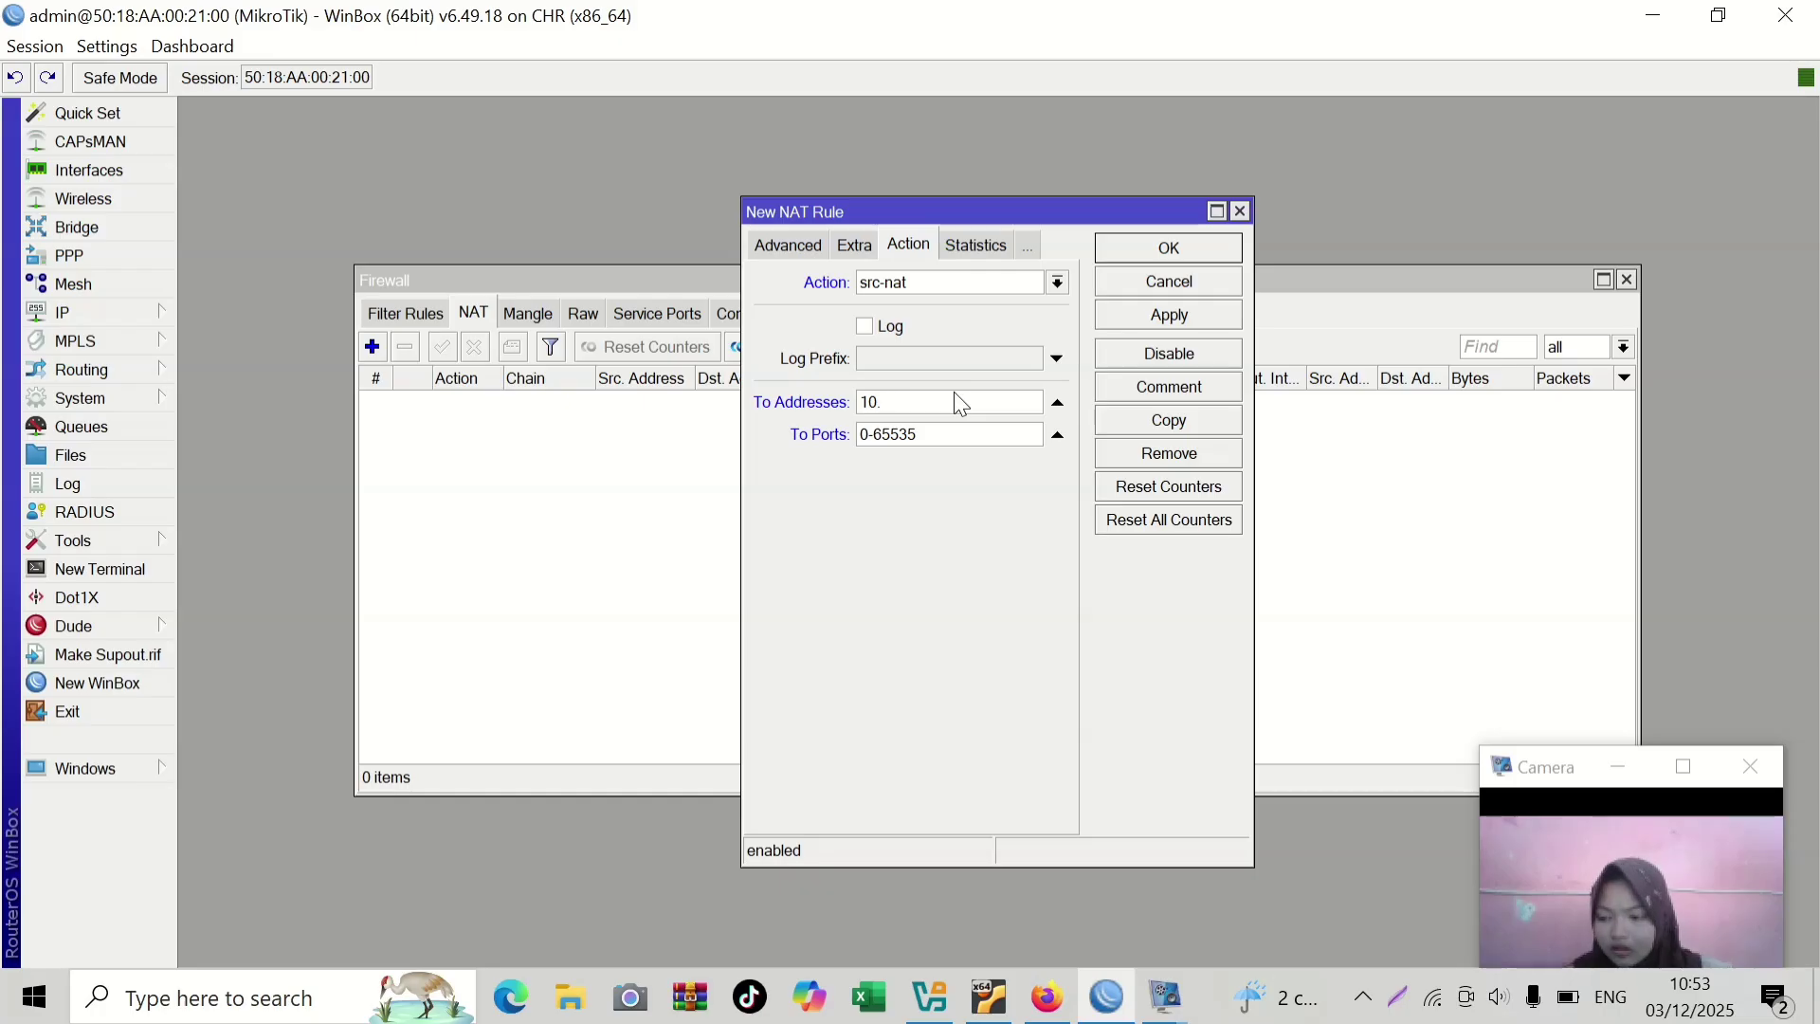
{"action": "type", "text": "0.137.1"}
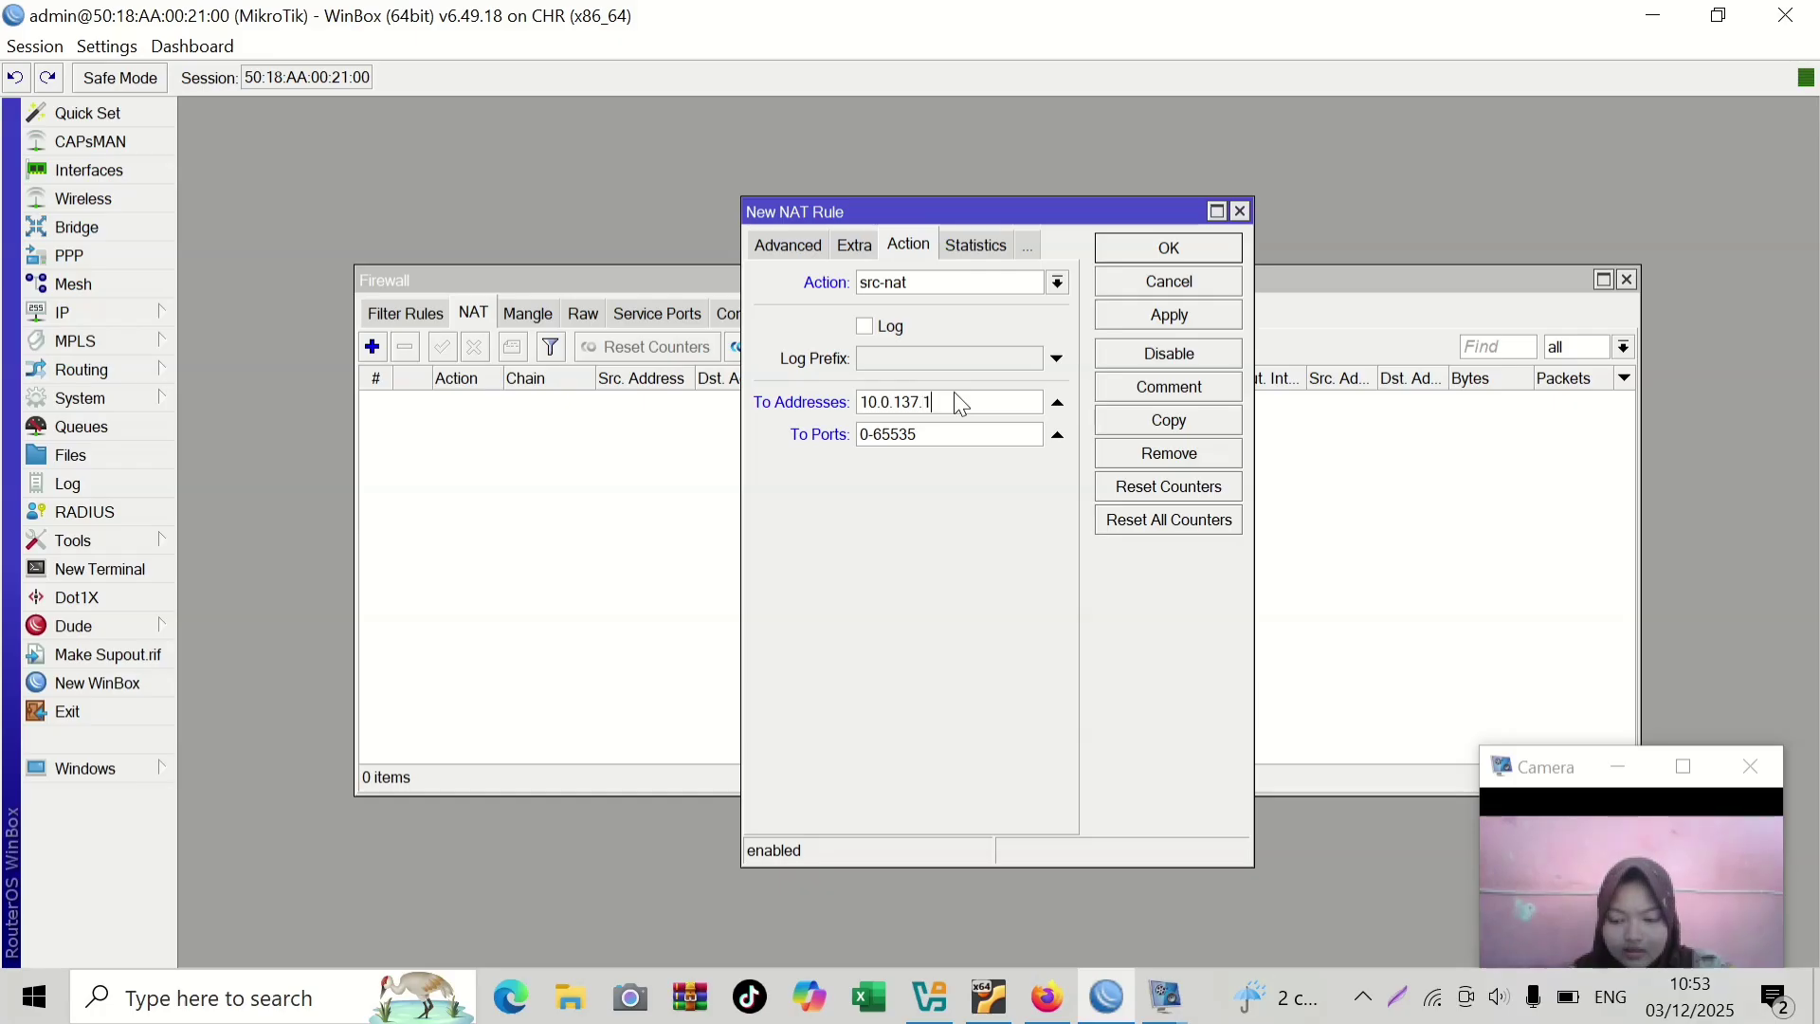
{"action": "type", "text": "67/24"}
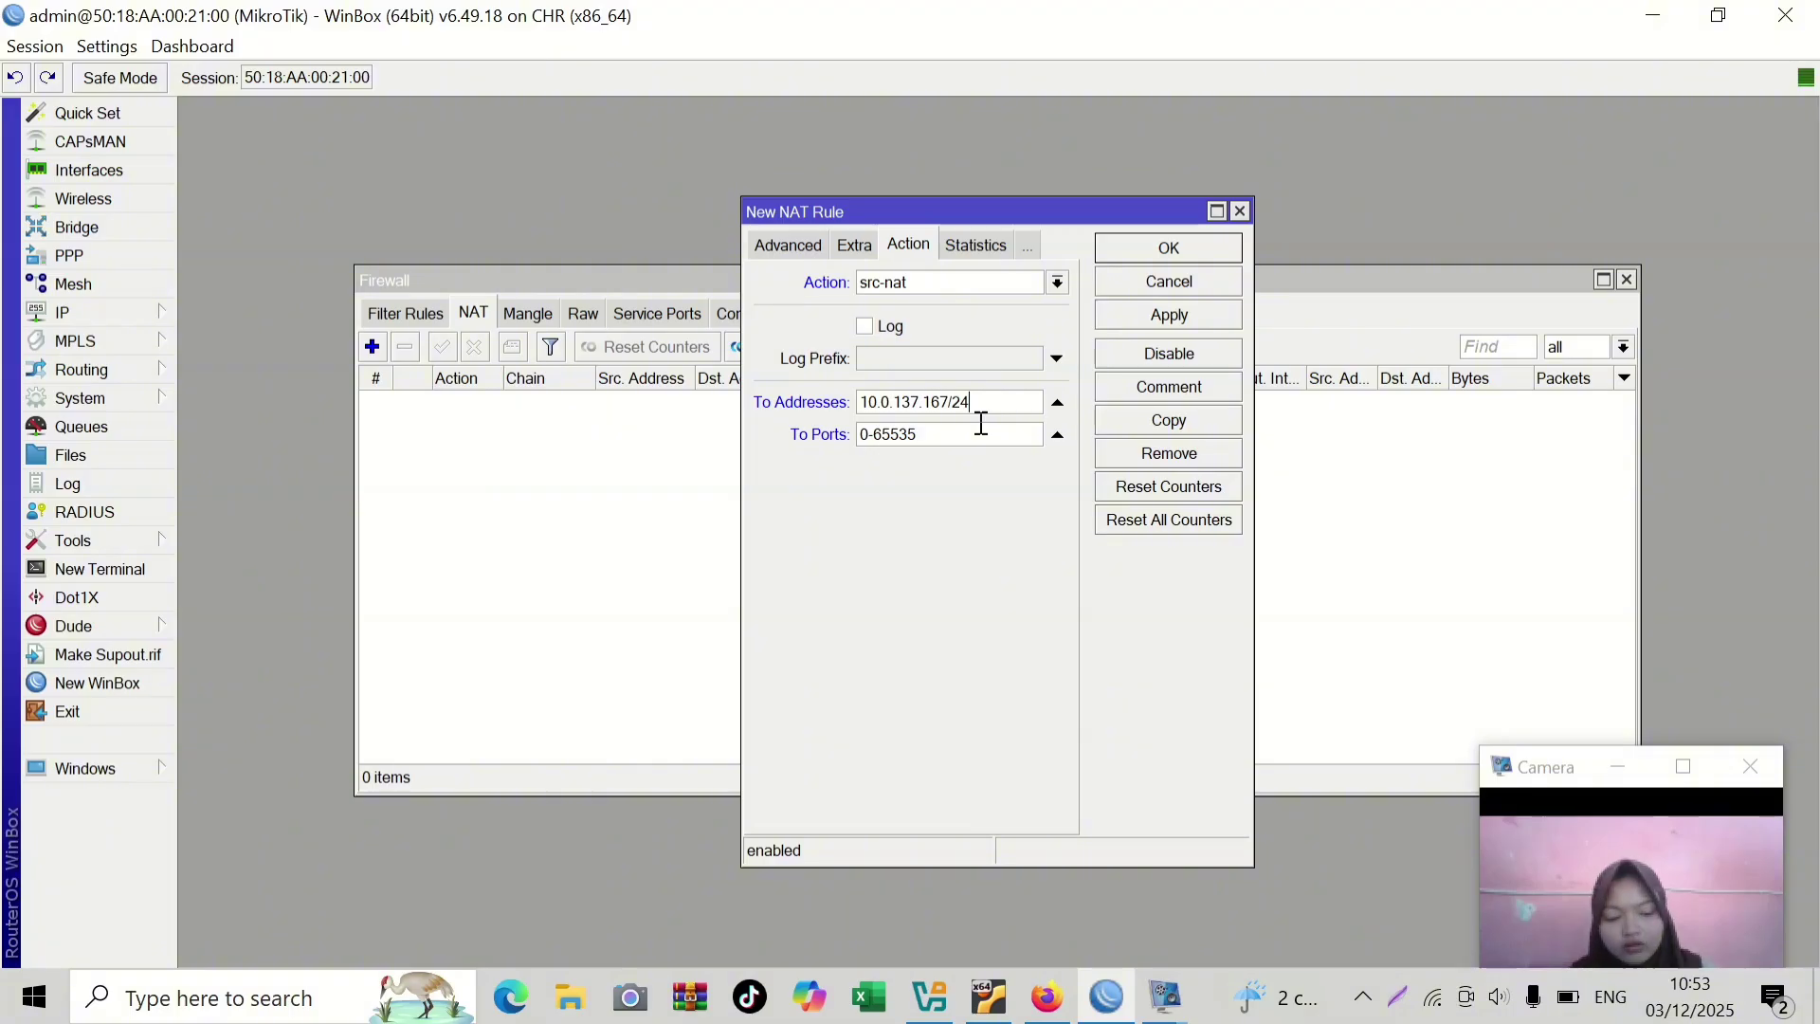
{"action": "key", "text": "BackSpace"}
{"action": "key", "text": "BackSpace"}
{"action": "key", "text": "BackSpace"}
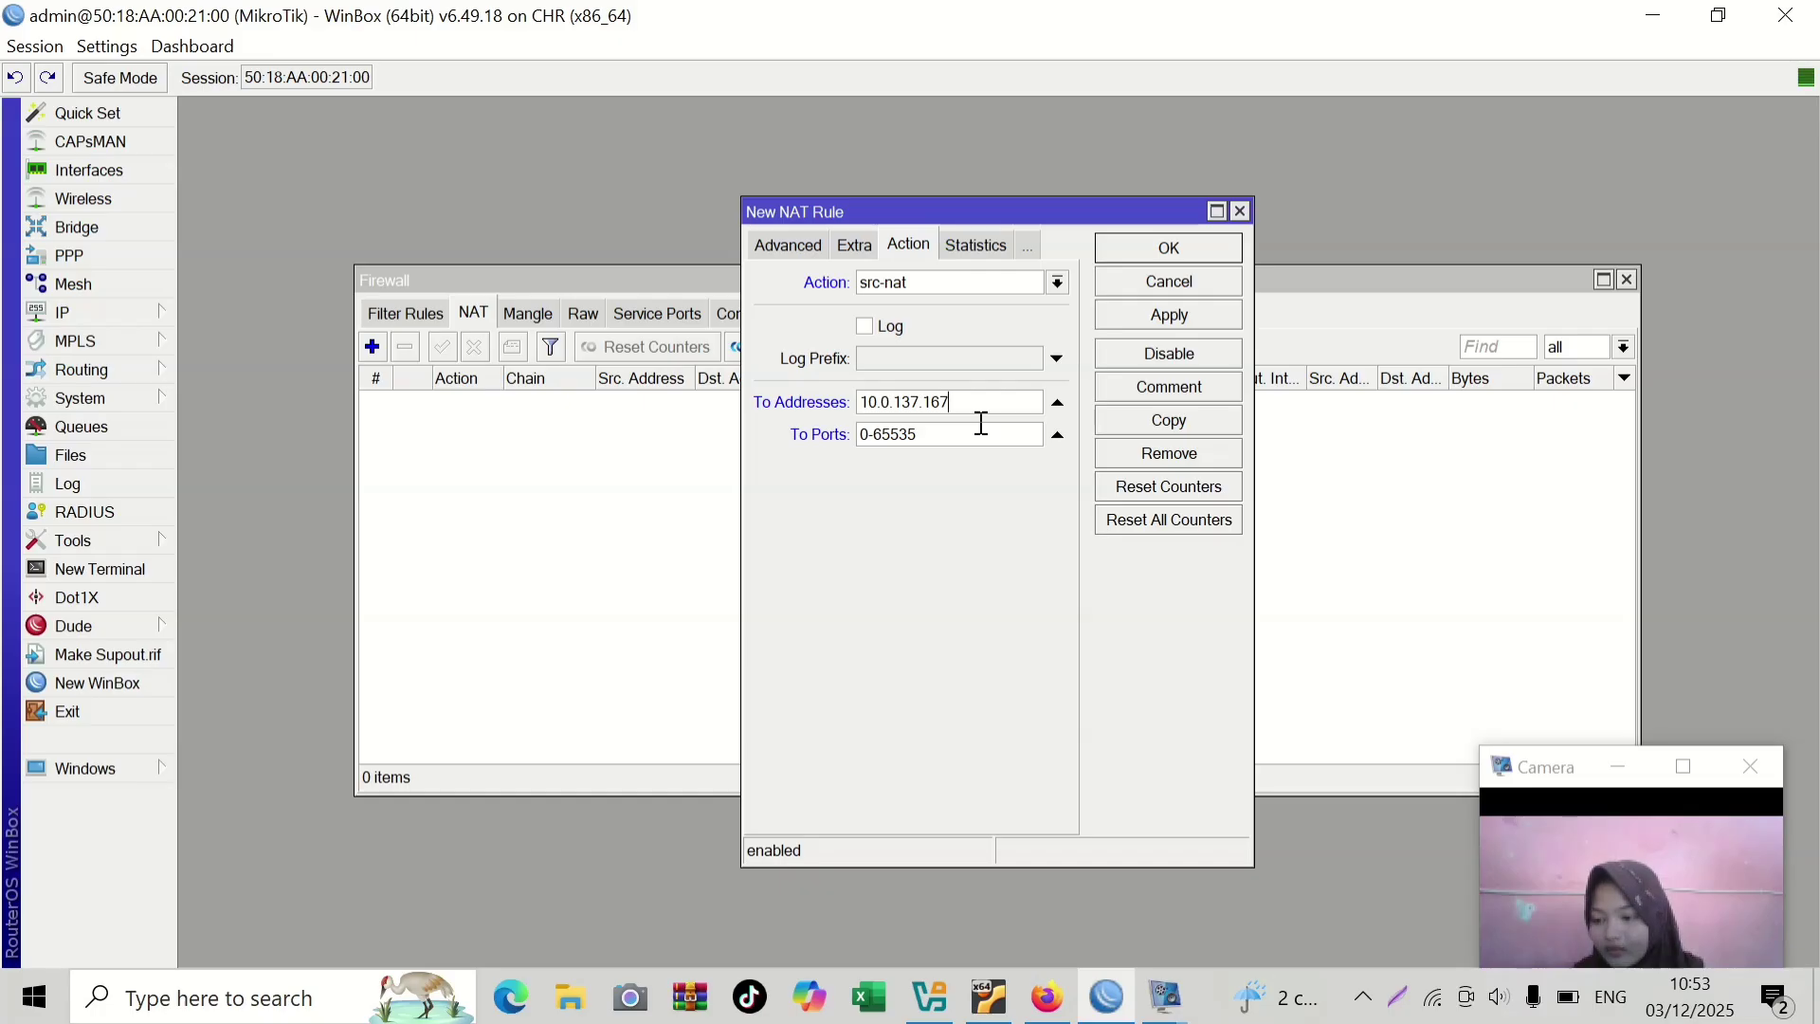
- Try to save the src-nat rule, dismiss the error messages and cancel the new rule
{"action": "left_click", "coordinate": [1152, 319]}
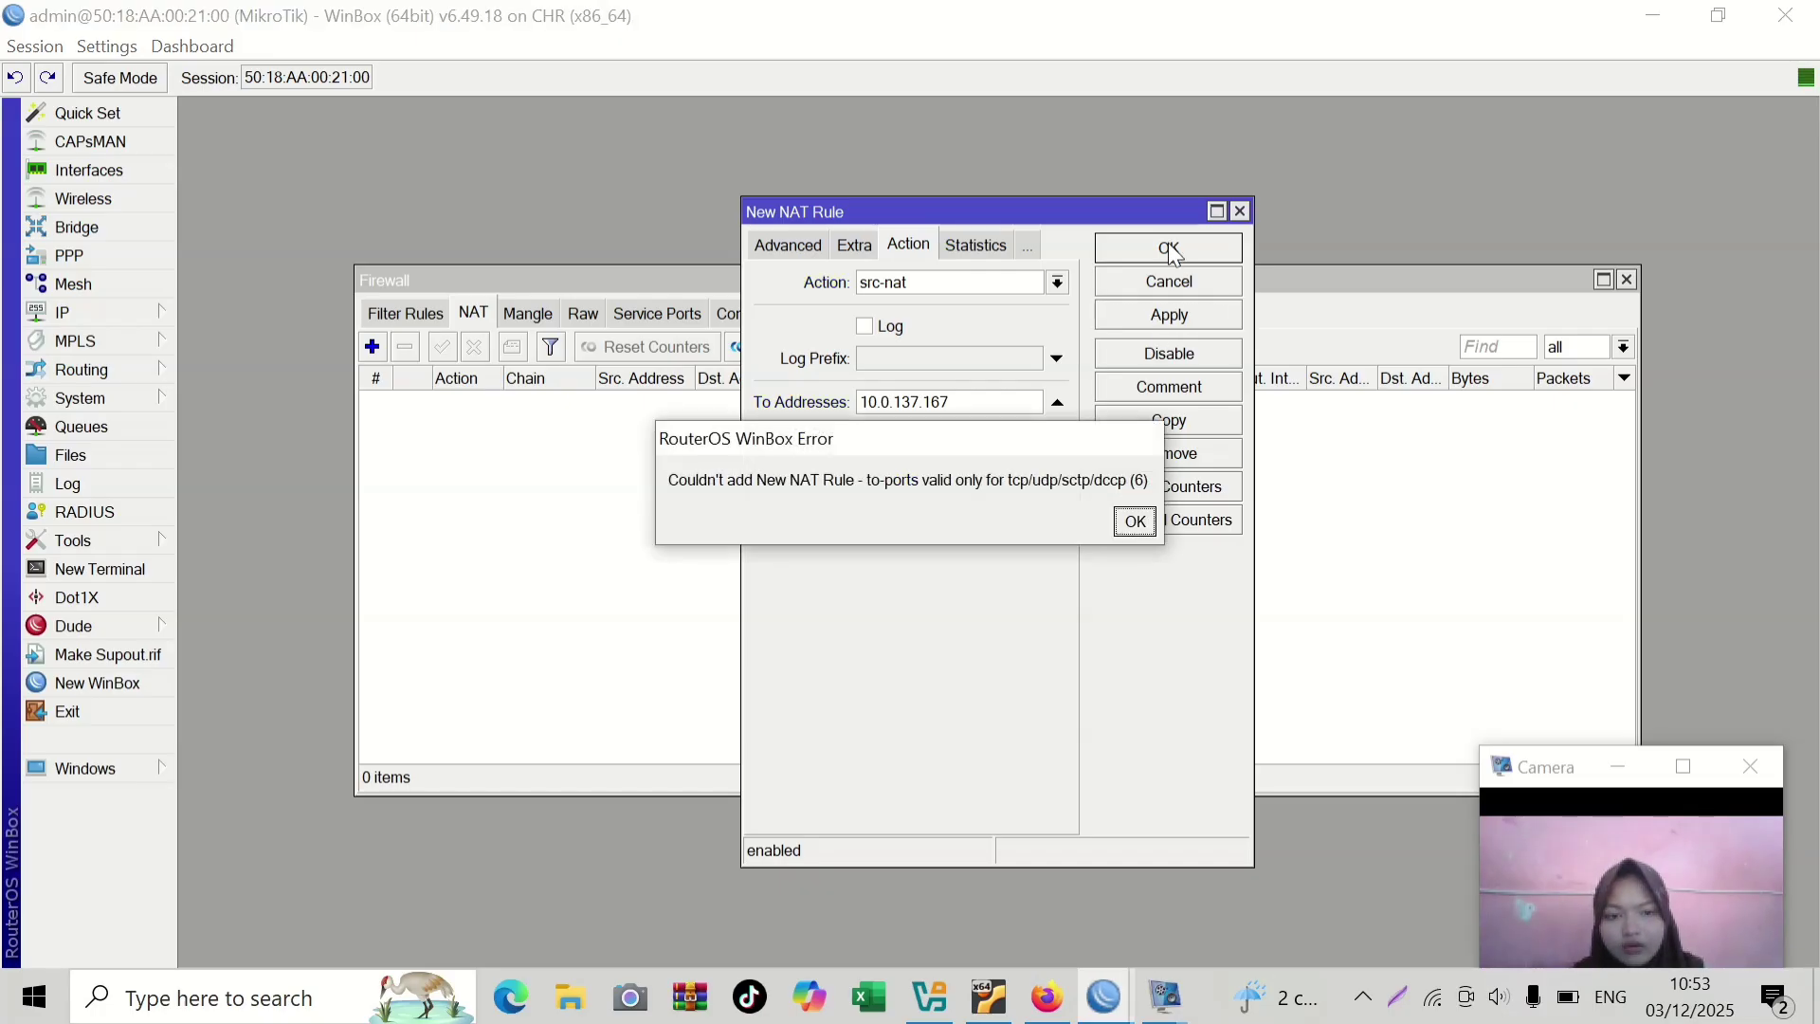
{"action": "left_click", "coordinate": [1133, 521]}
{"action": "left_click", "coordinate": [1176, 248]}
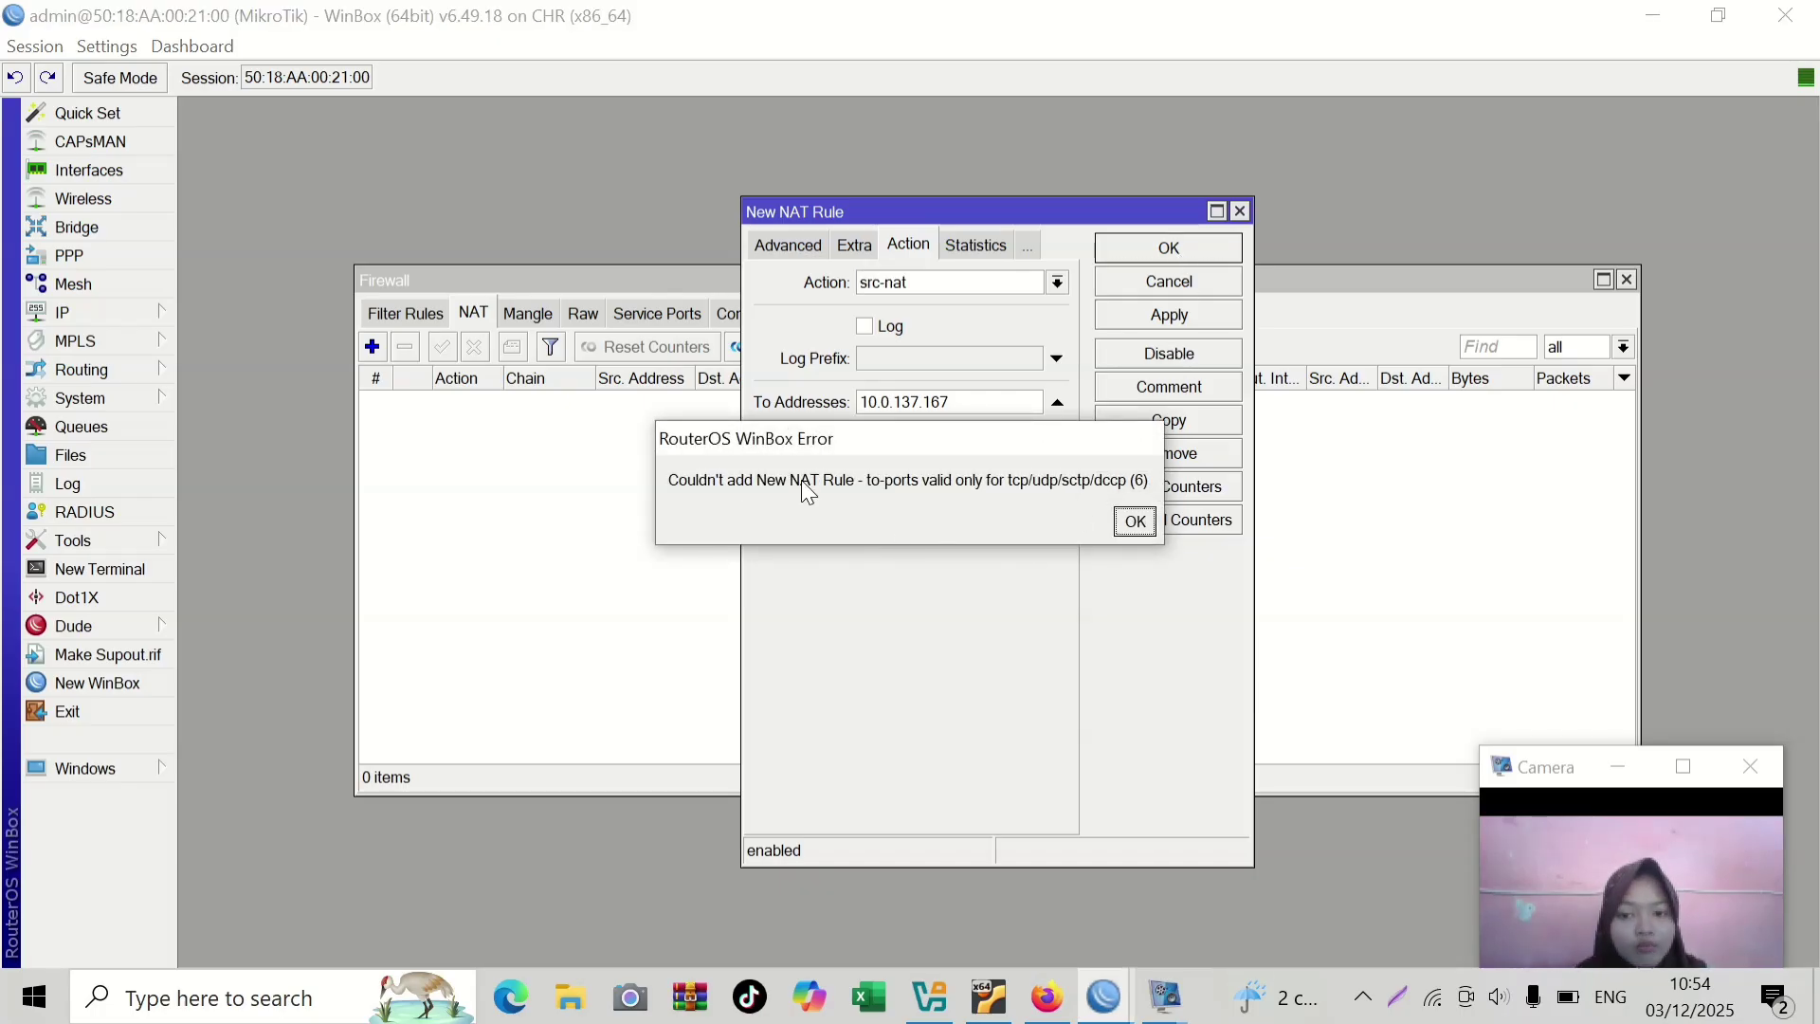
{"action": "left_click", "coordinate": [1135, 521]}
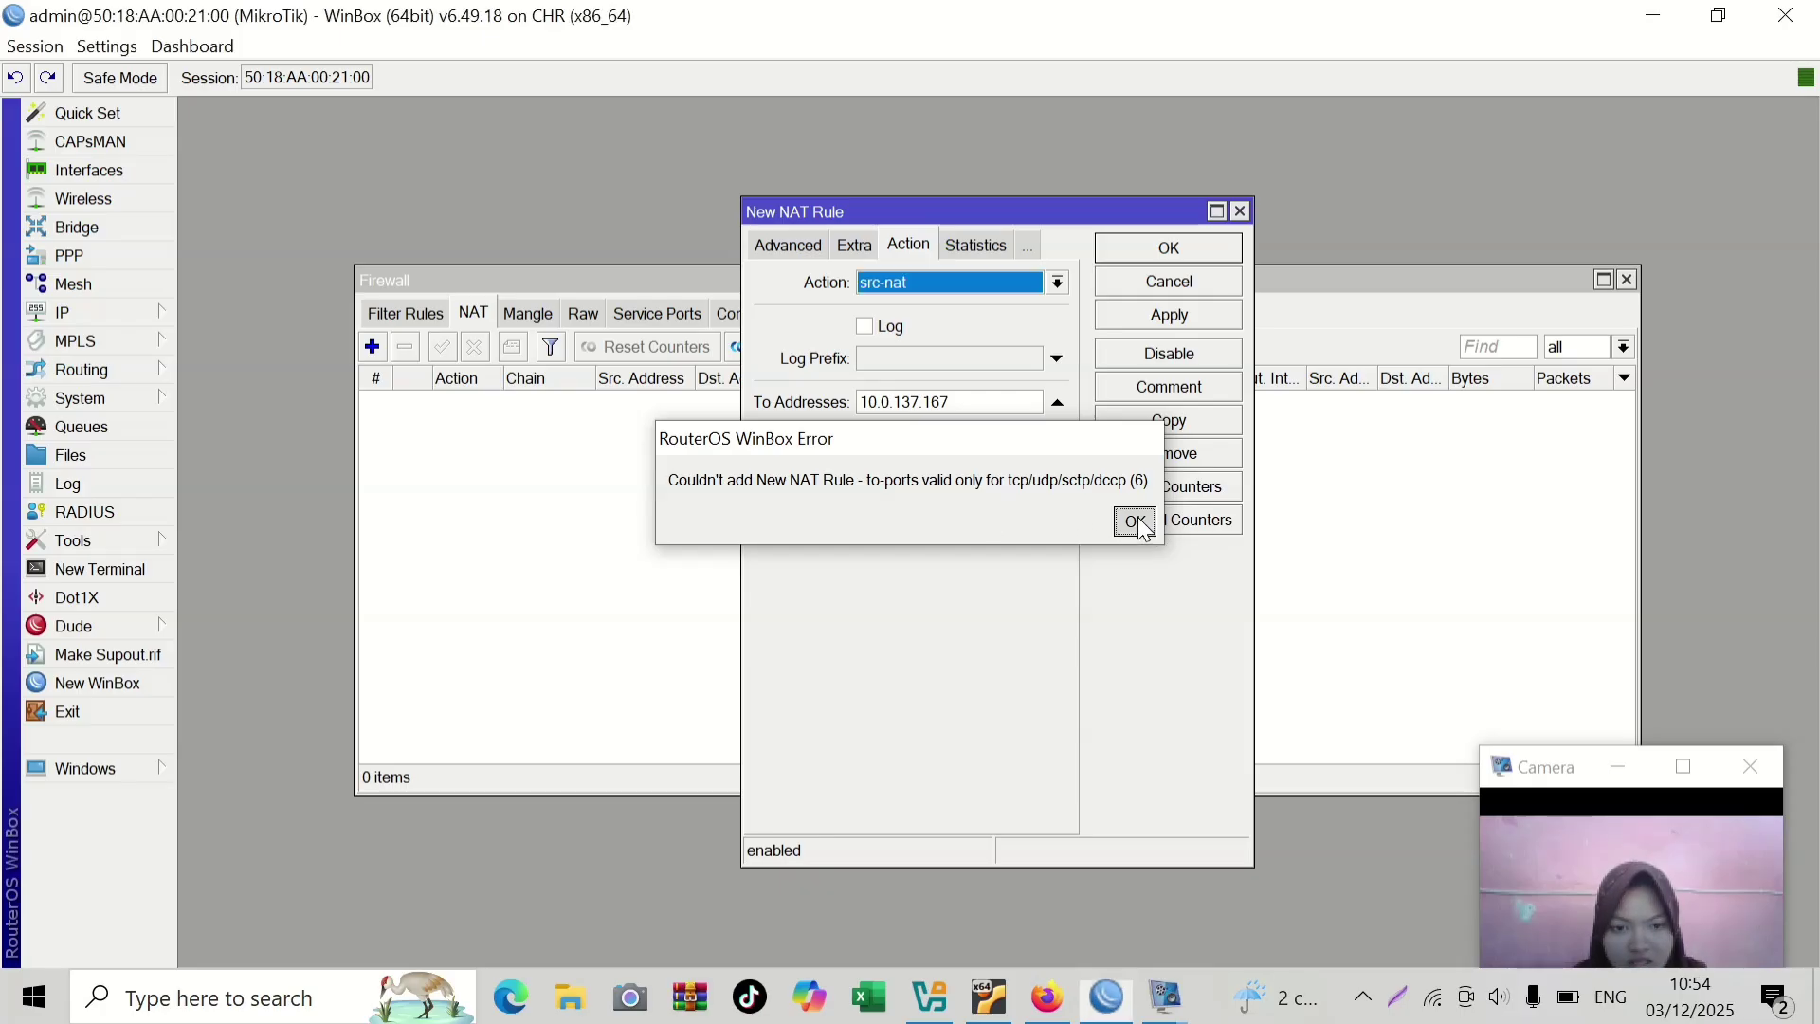
{"action": "left_click", "coordinate": [1209, 280]}
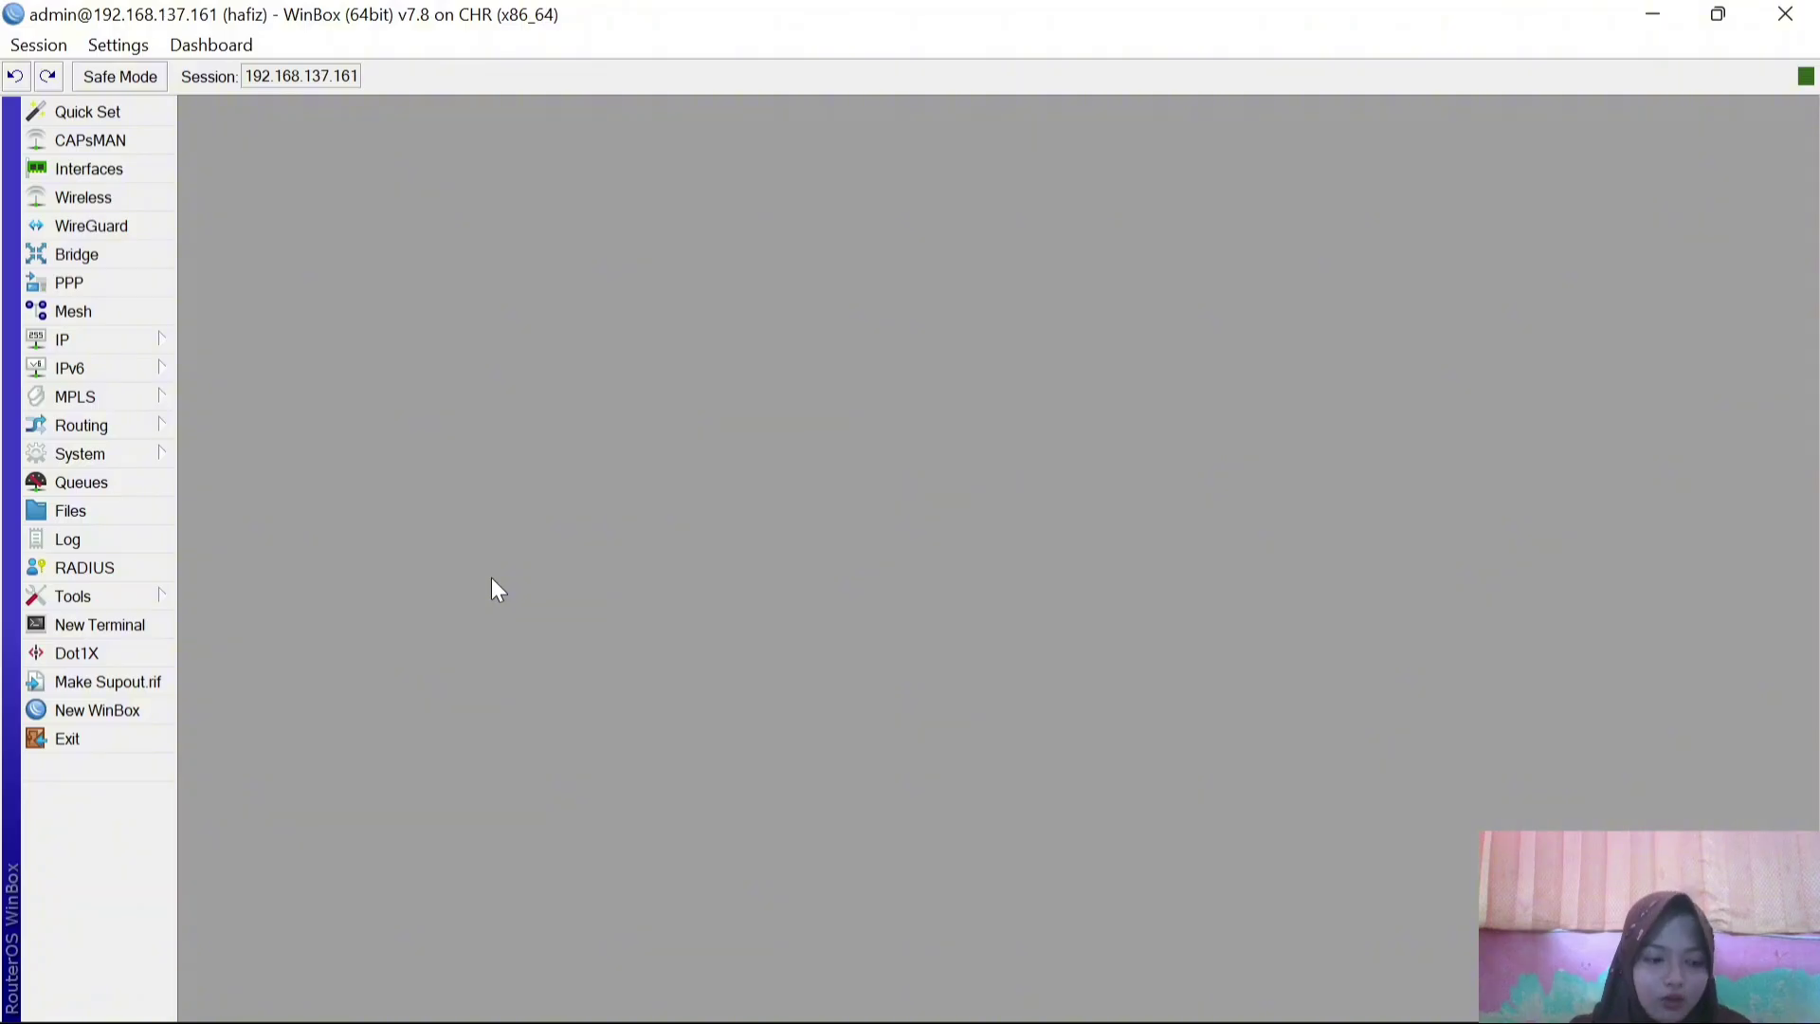
- Create a new firewall NAT rule and set its chain to dstnat
{"action": "left_click", "coordinate": [119, 331]}
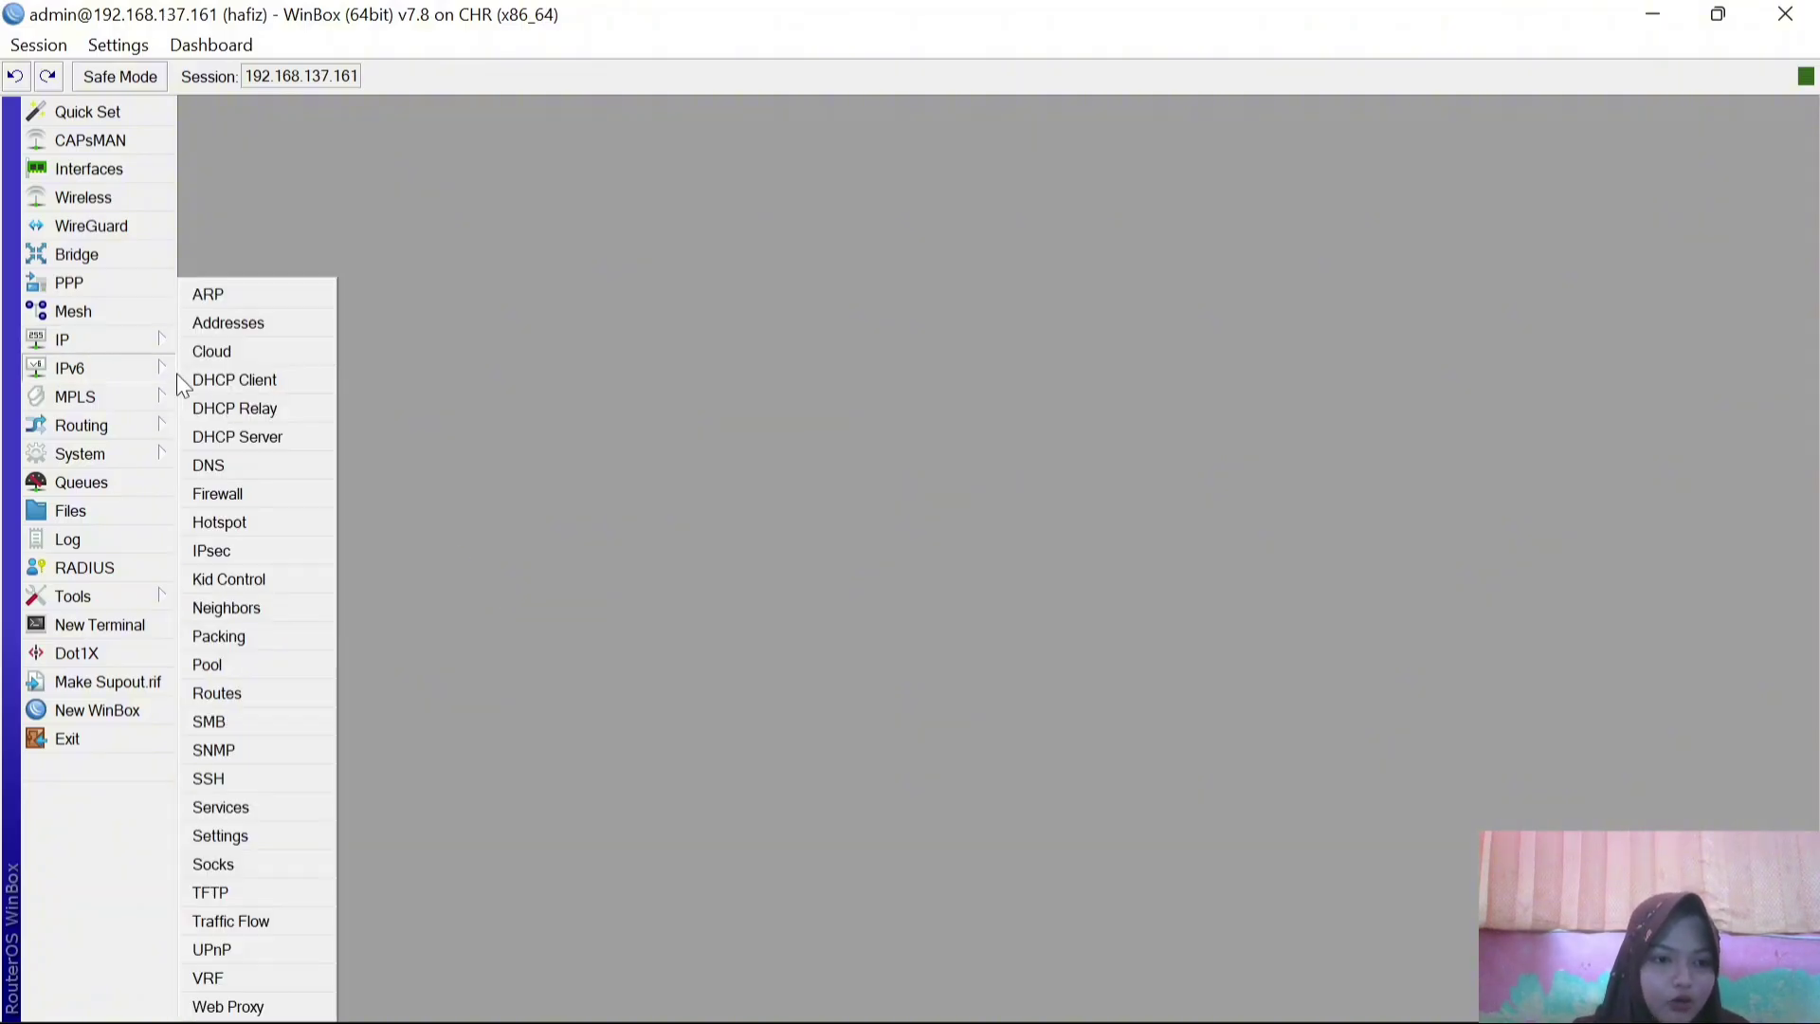
{"action": "left_click", "coordinate": [217, 494]}
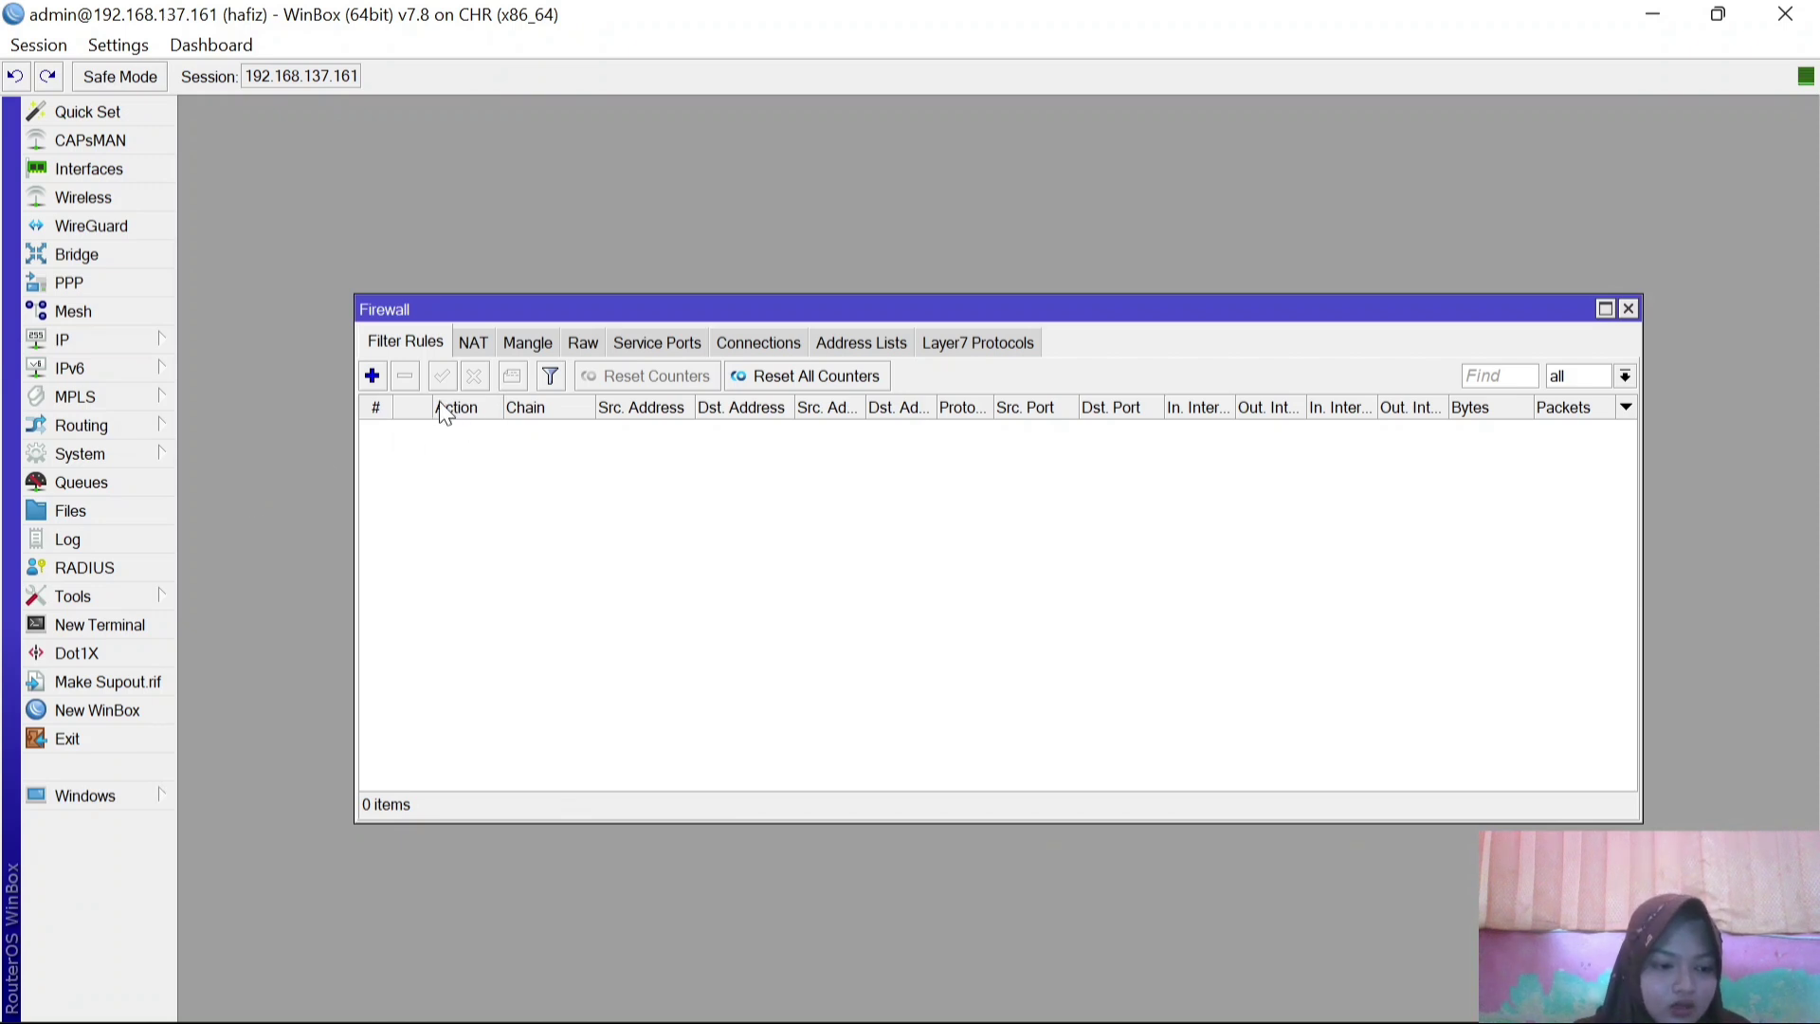
{"action": "left_click", "coordinate": [373, 376]}
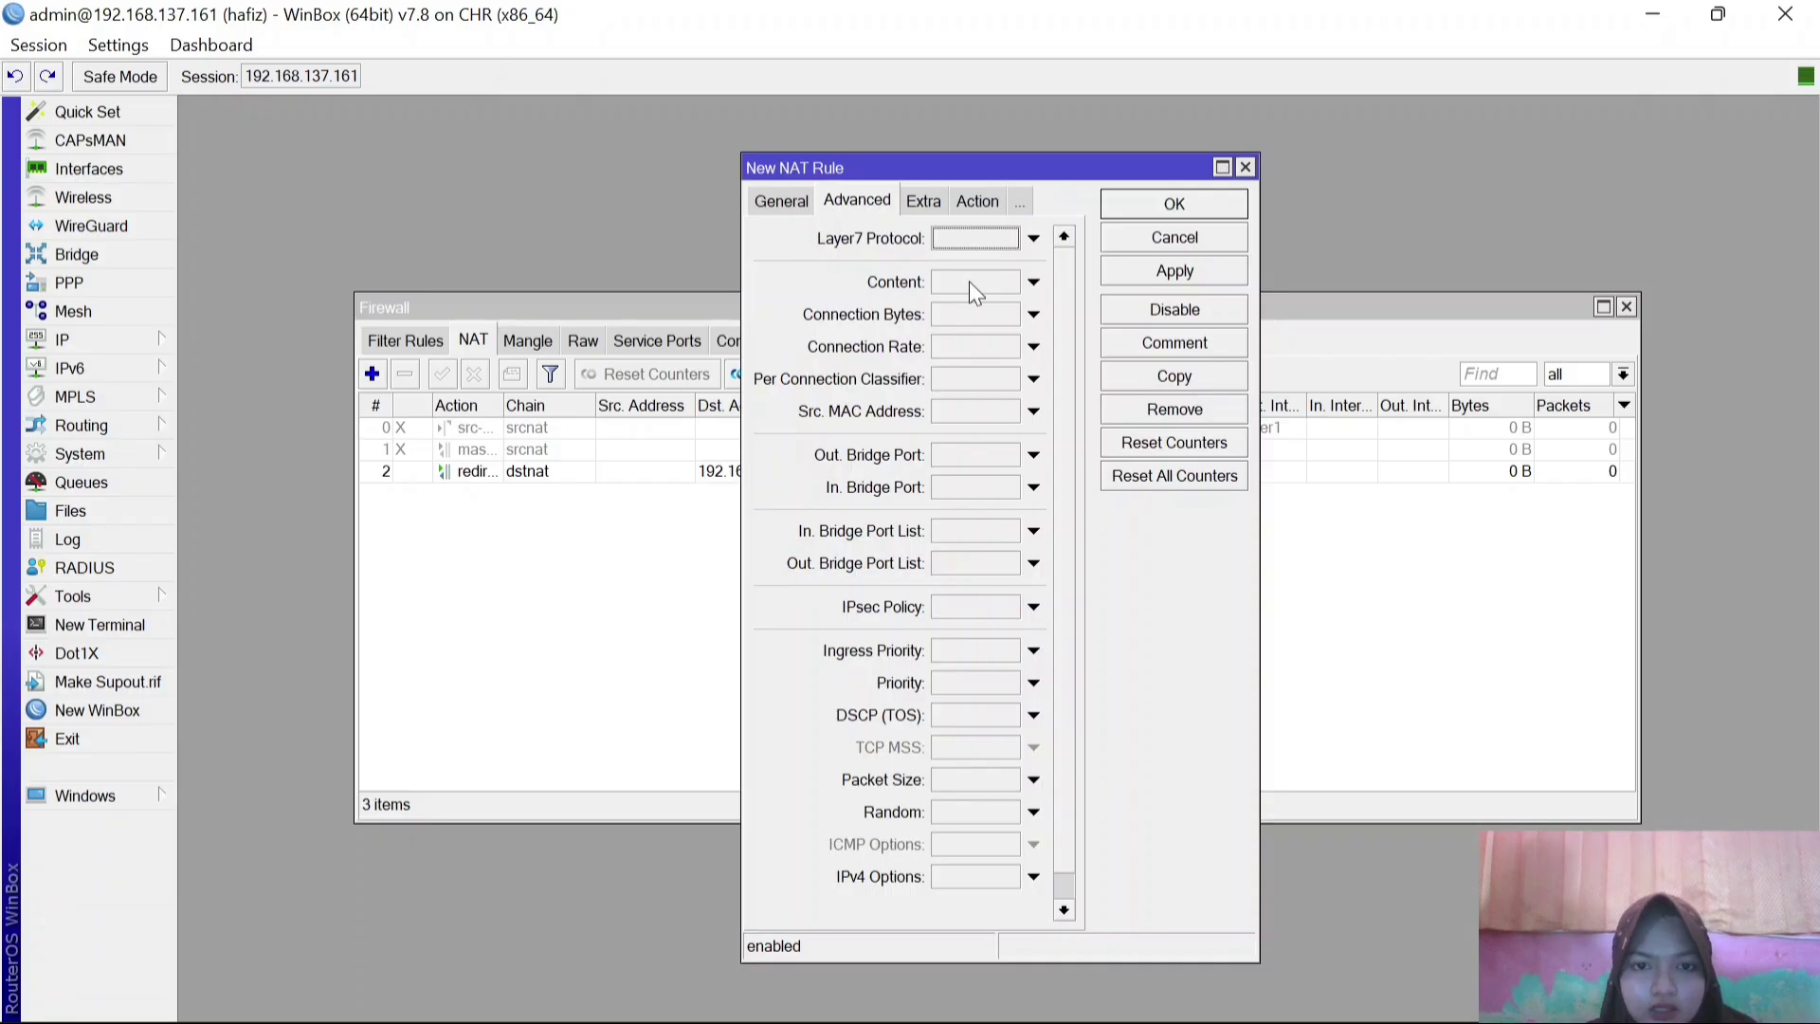
{"action": "left_click", "coordinate": [1034, 240]}
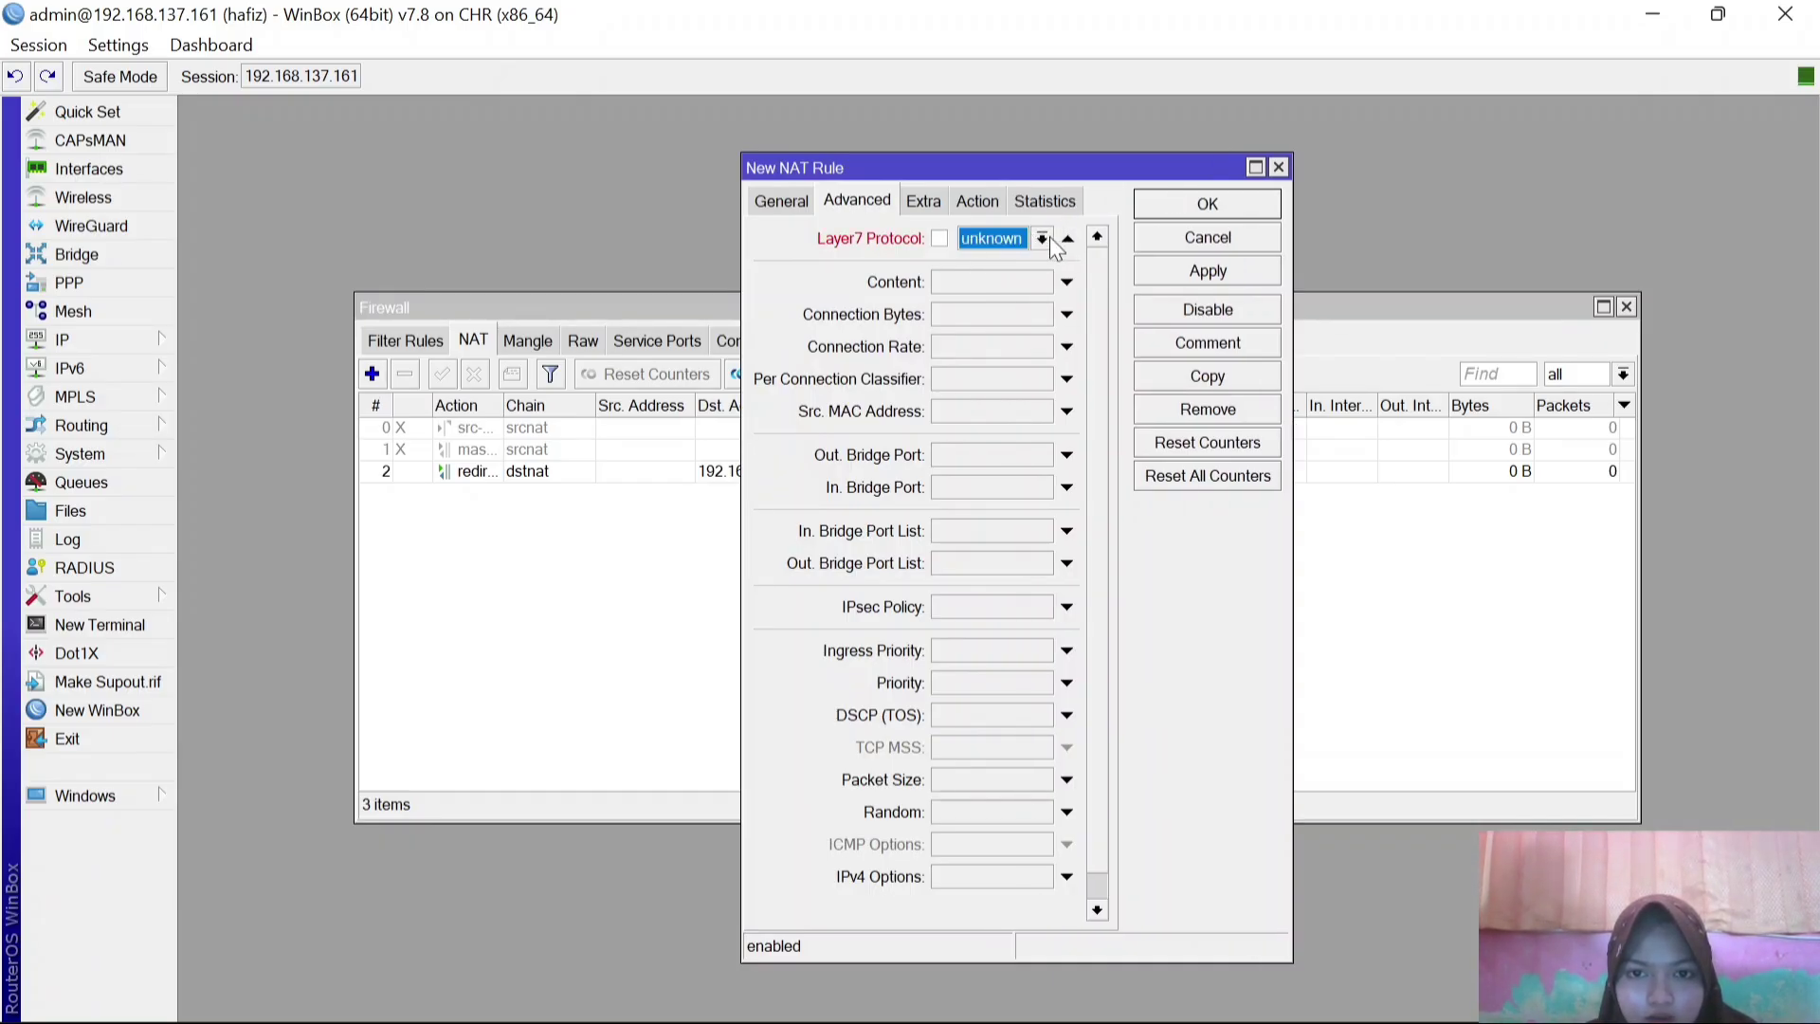
{"action": "left_click", "coordinate": [1046, 240]}
{"action": "left_click", "coordinate": [846, 211]}
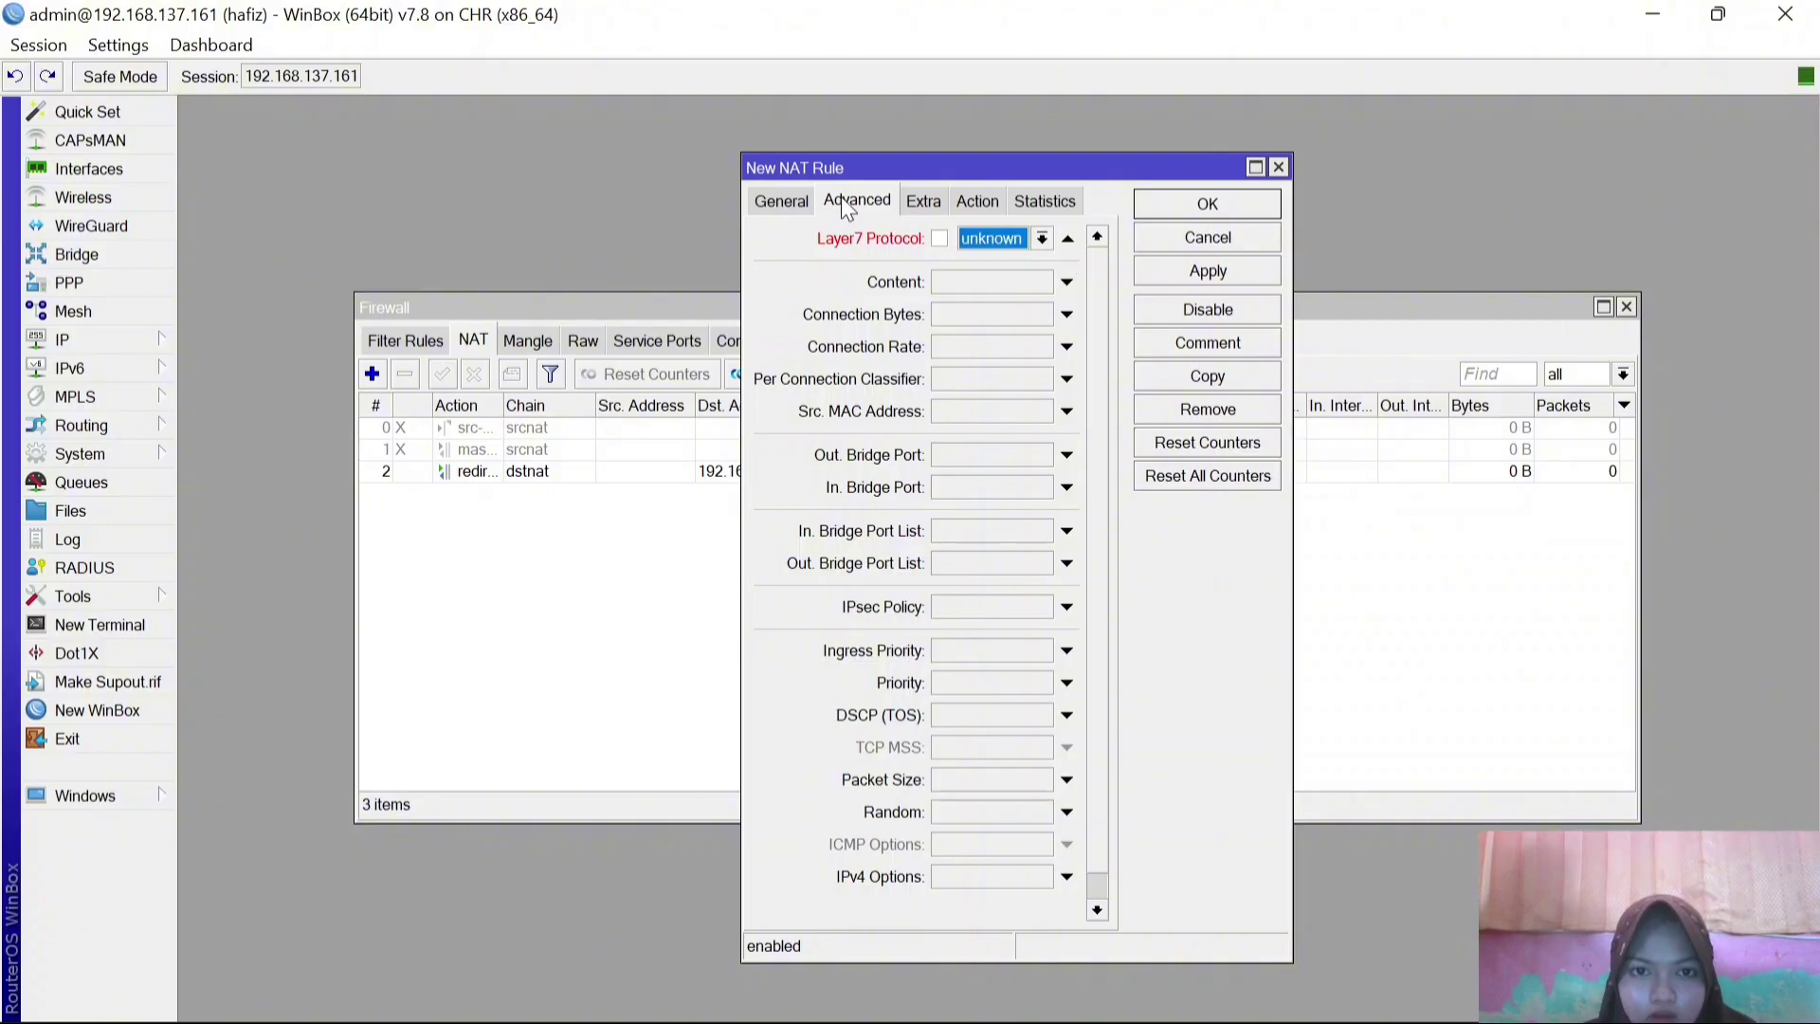
{"action": "left_click", "coordinate": [766, 194]}
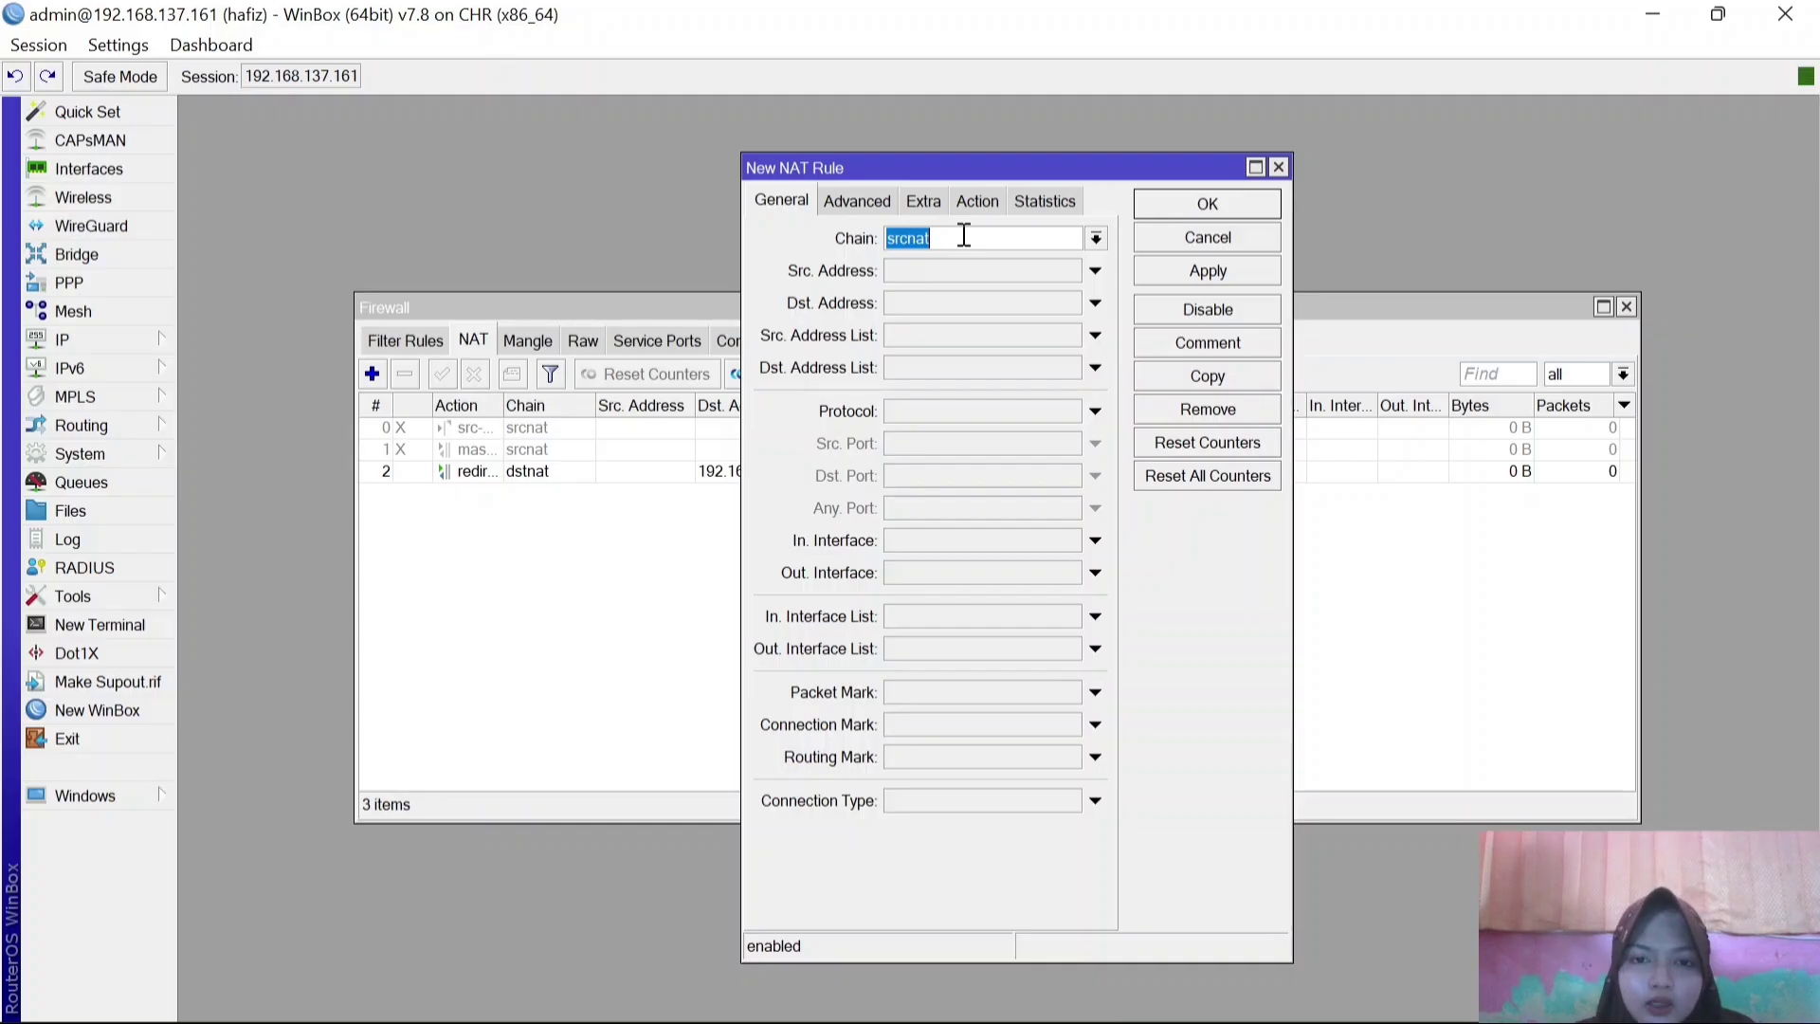
{"action": "left_click", "coordinate": [1100, 247]}
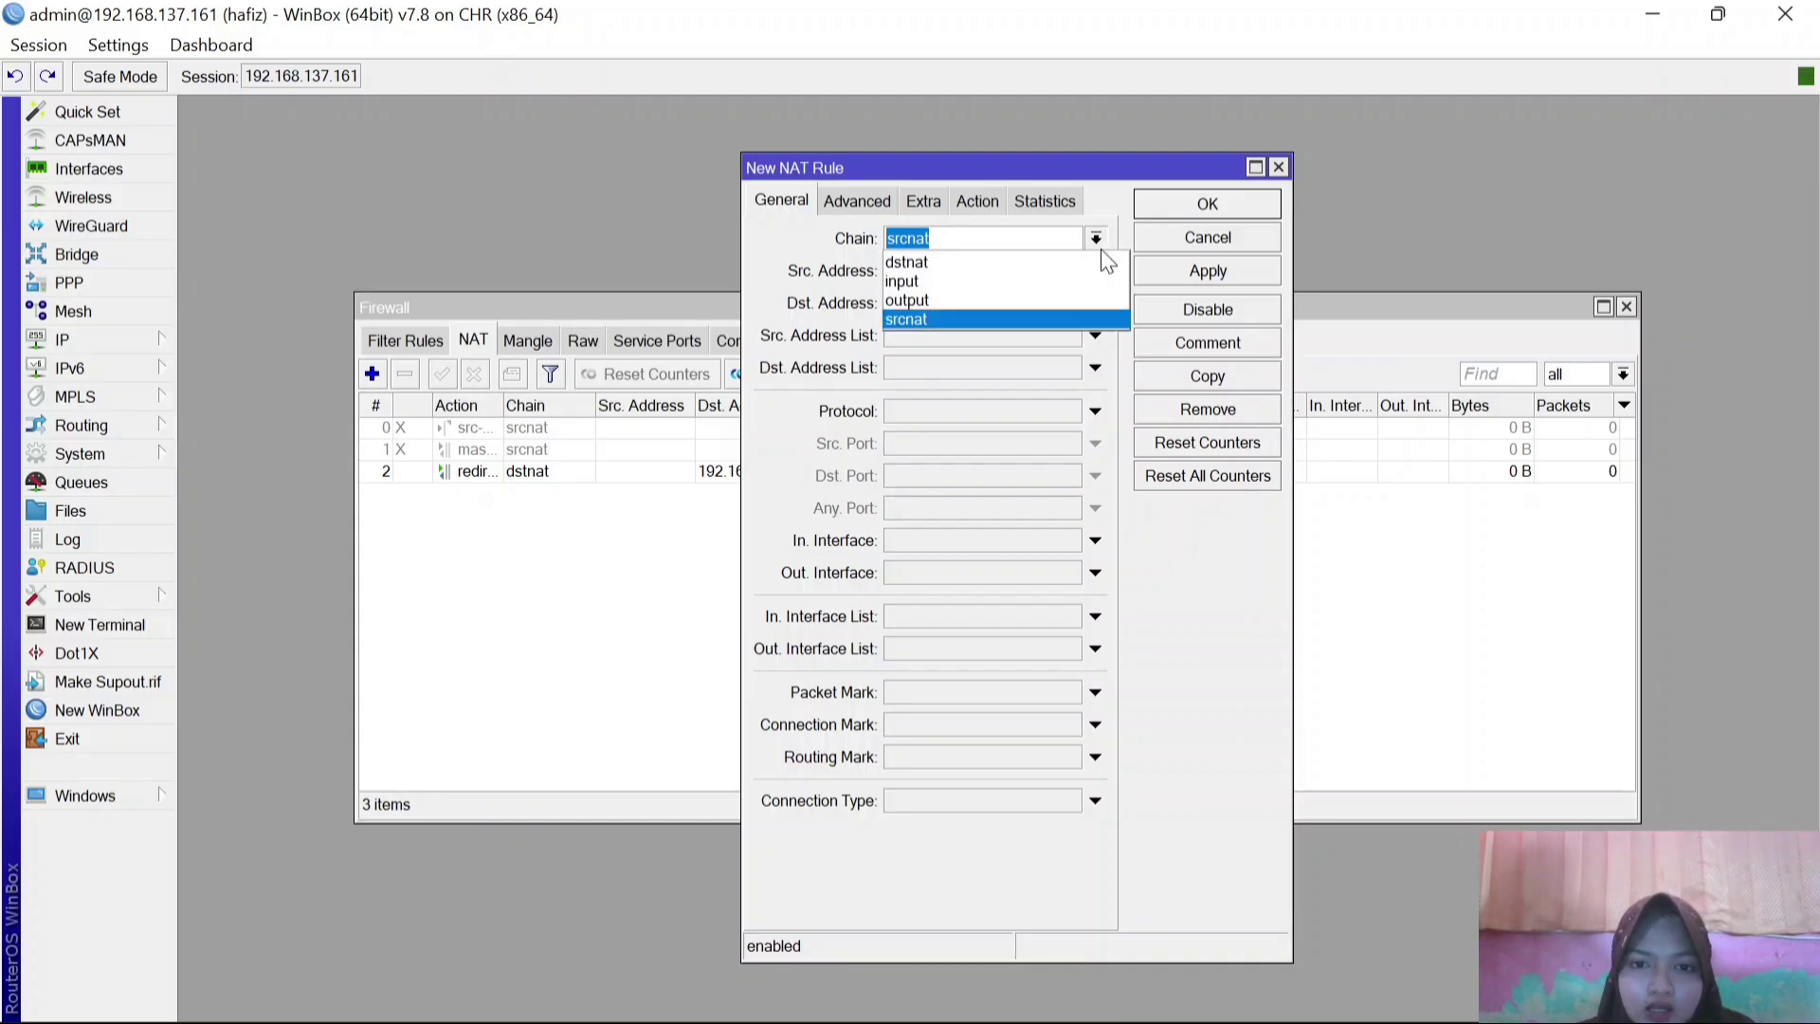
{"action": "left_click", "coordinate": [1047, 262]}
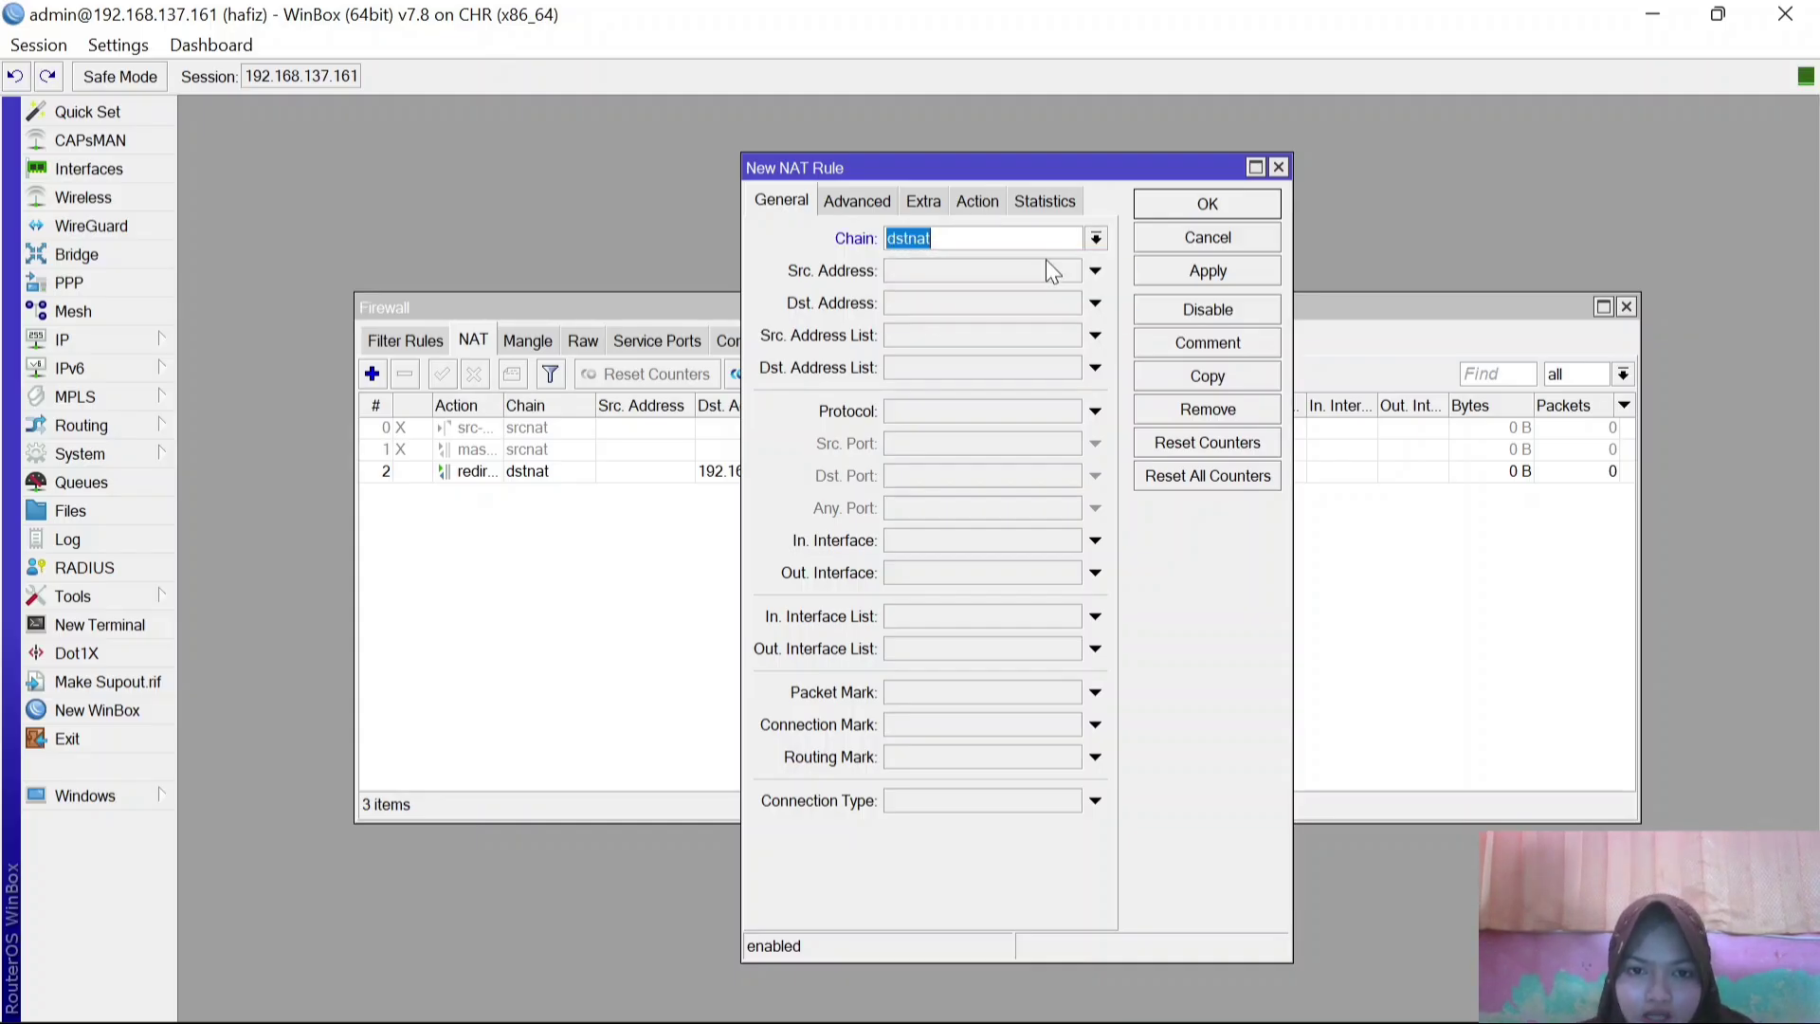
- Set the dstnat rule's protocol to 6 (tcp) and its Dst. Port to 8181
{"action": "left_click", "coordinate": [1096, 411]}
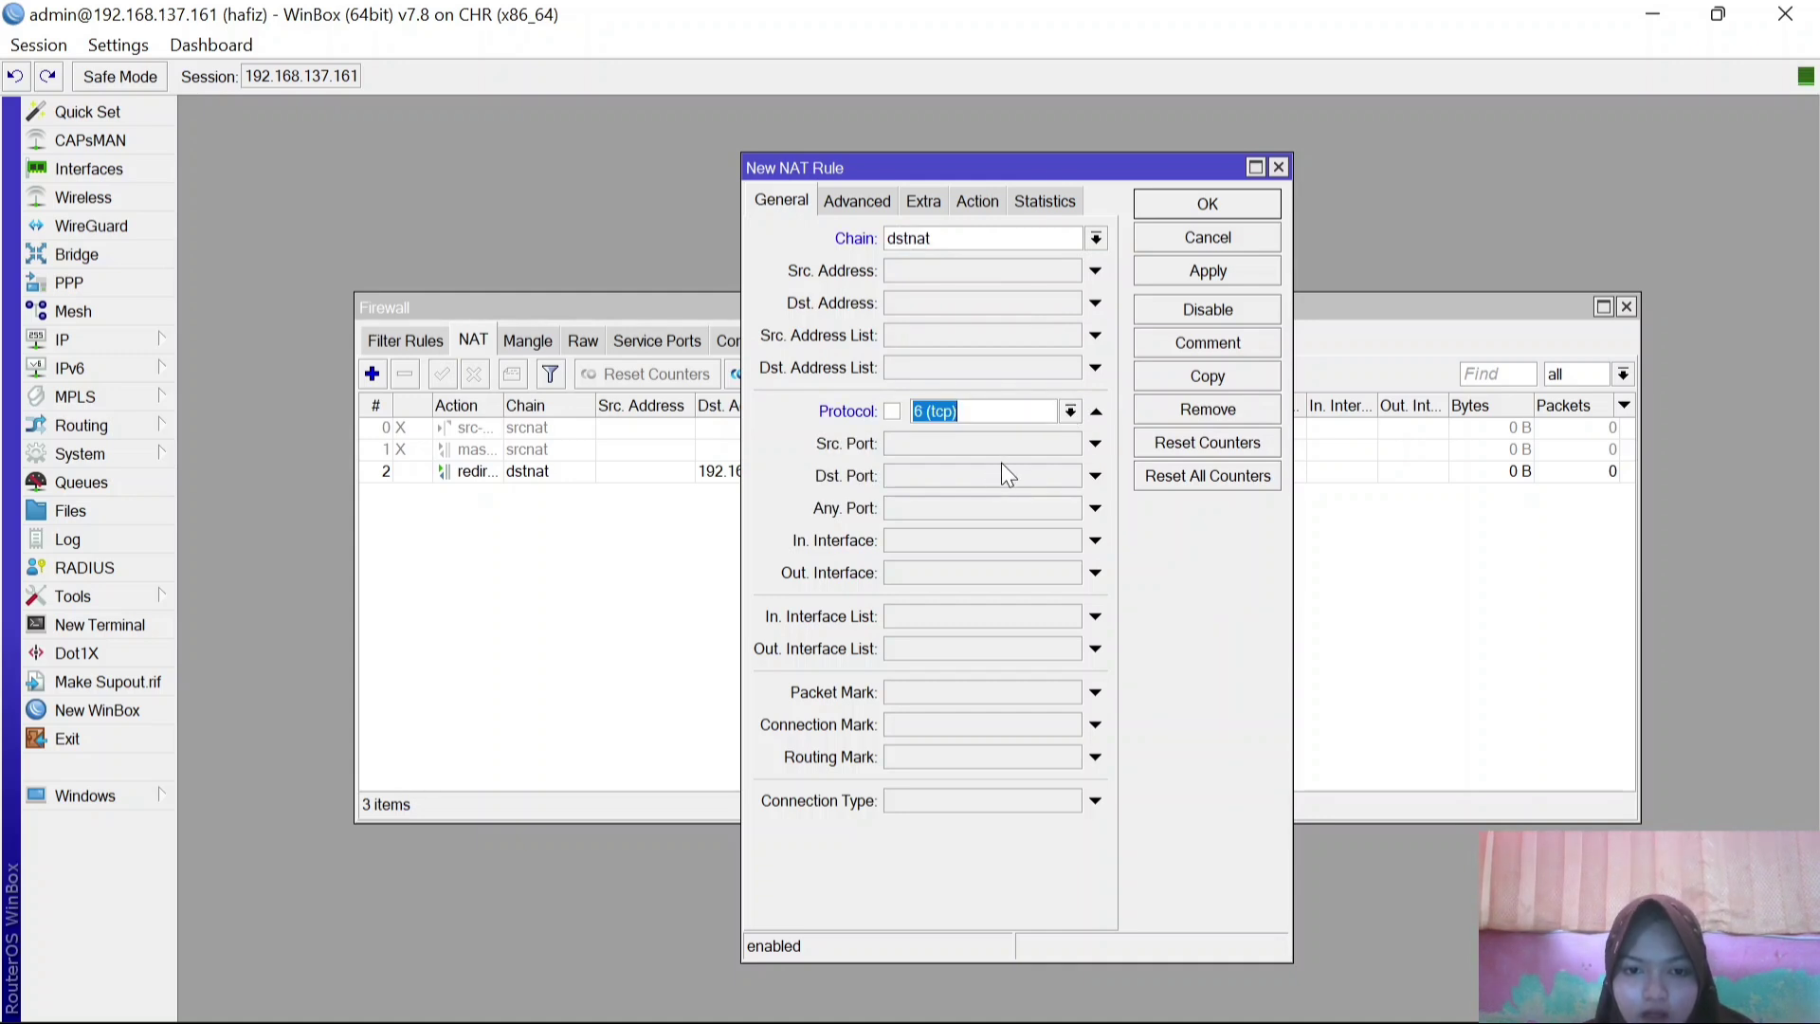
{"action": "left_click", "coordinate": [977, 474]}
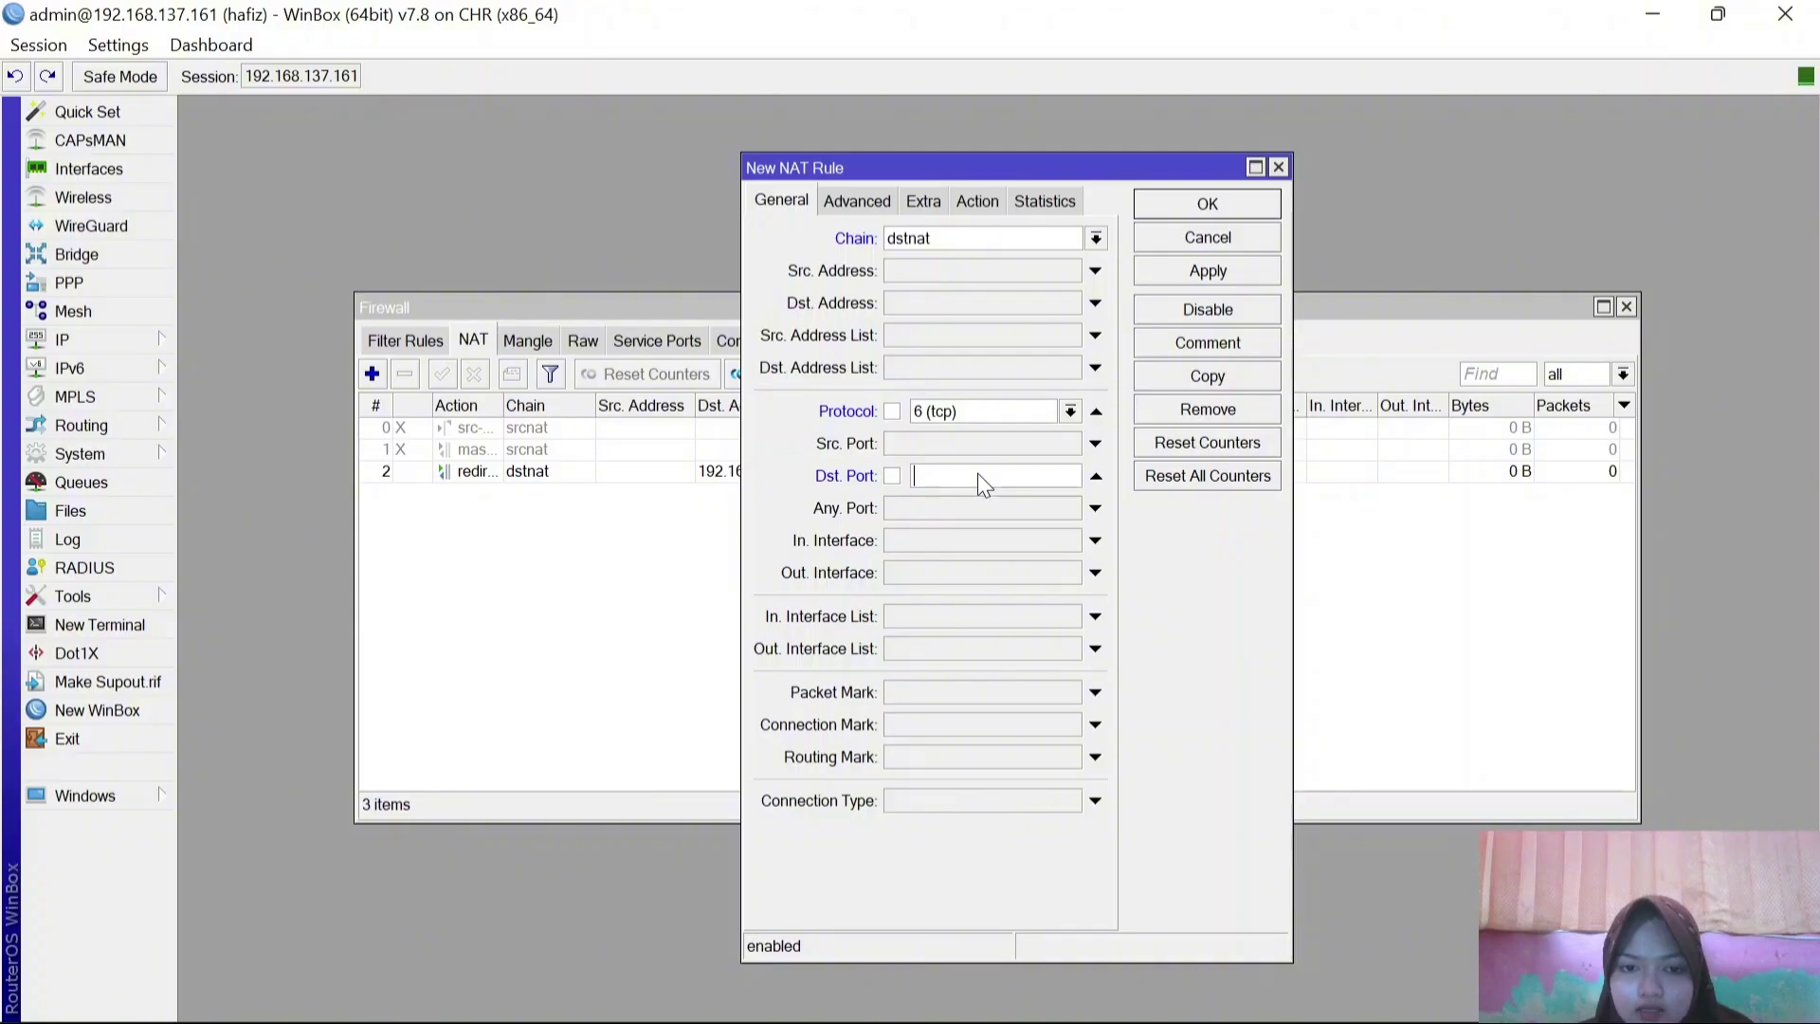
{"action": "left_click", "coordinate": [1090, 481]}
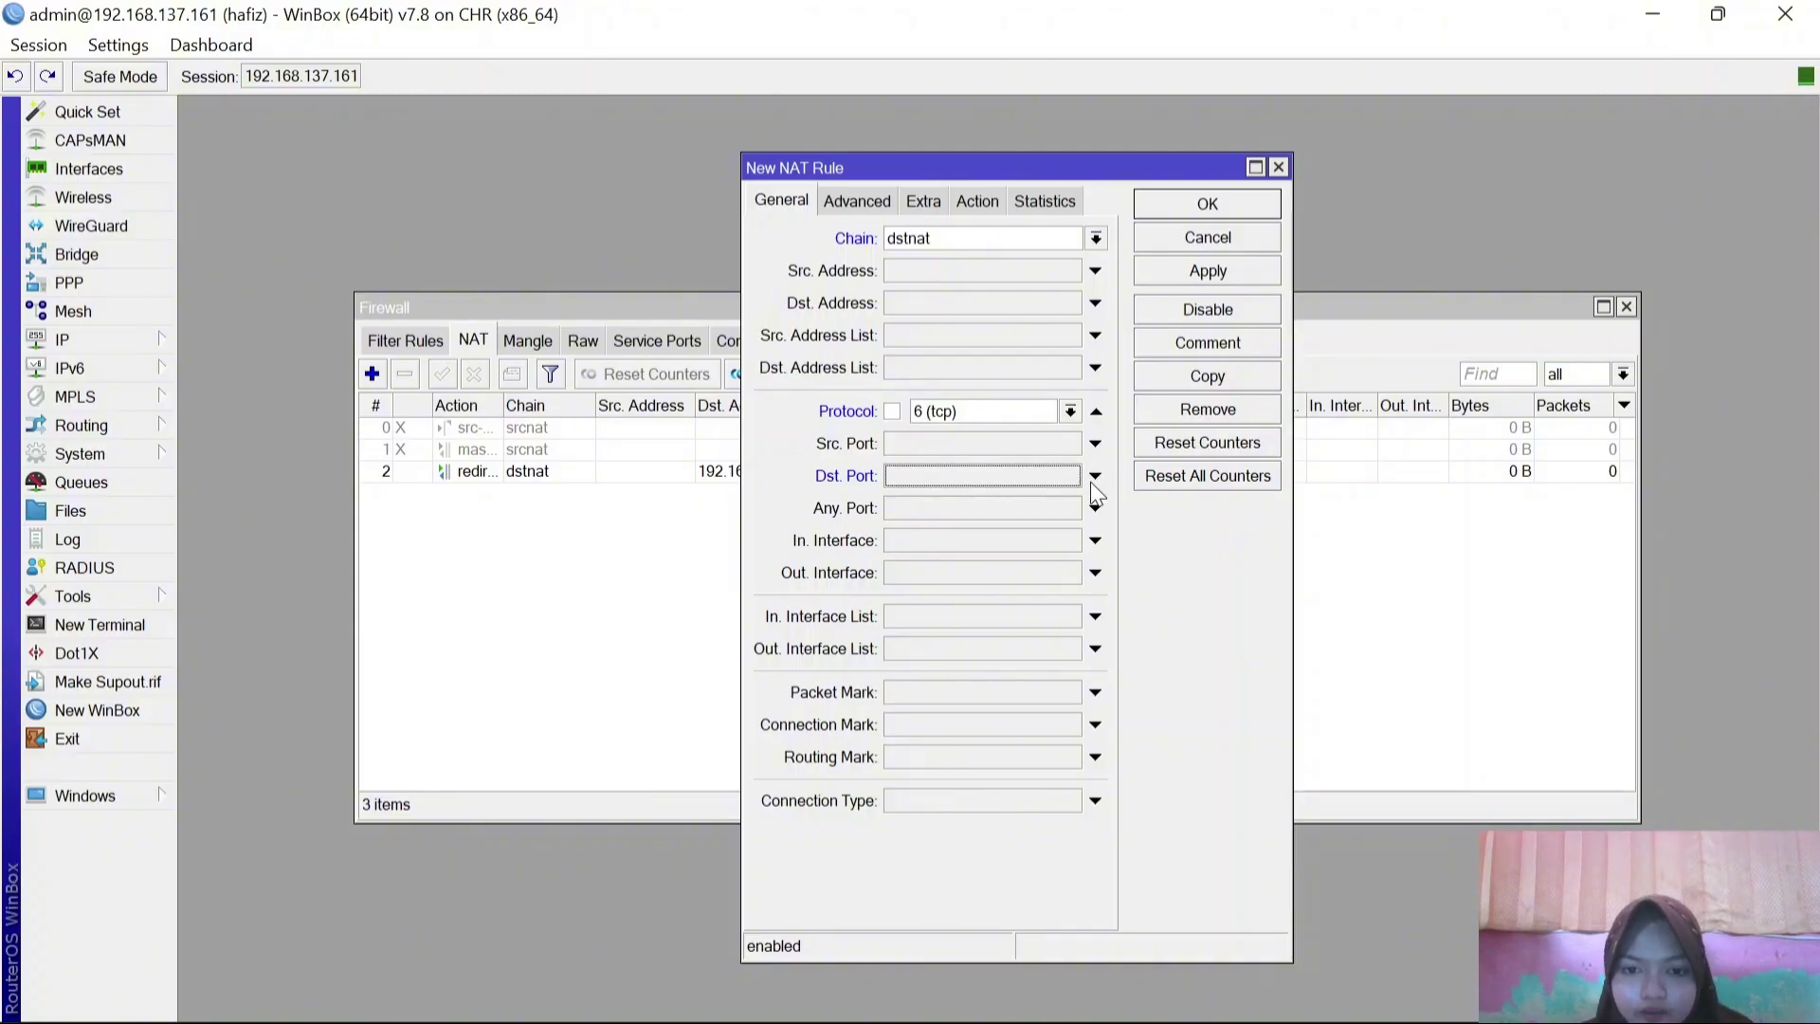
{"action": "left_click", "coordinate": [1022, 475]}
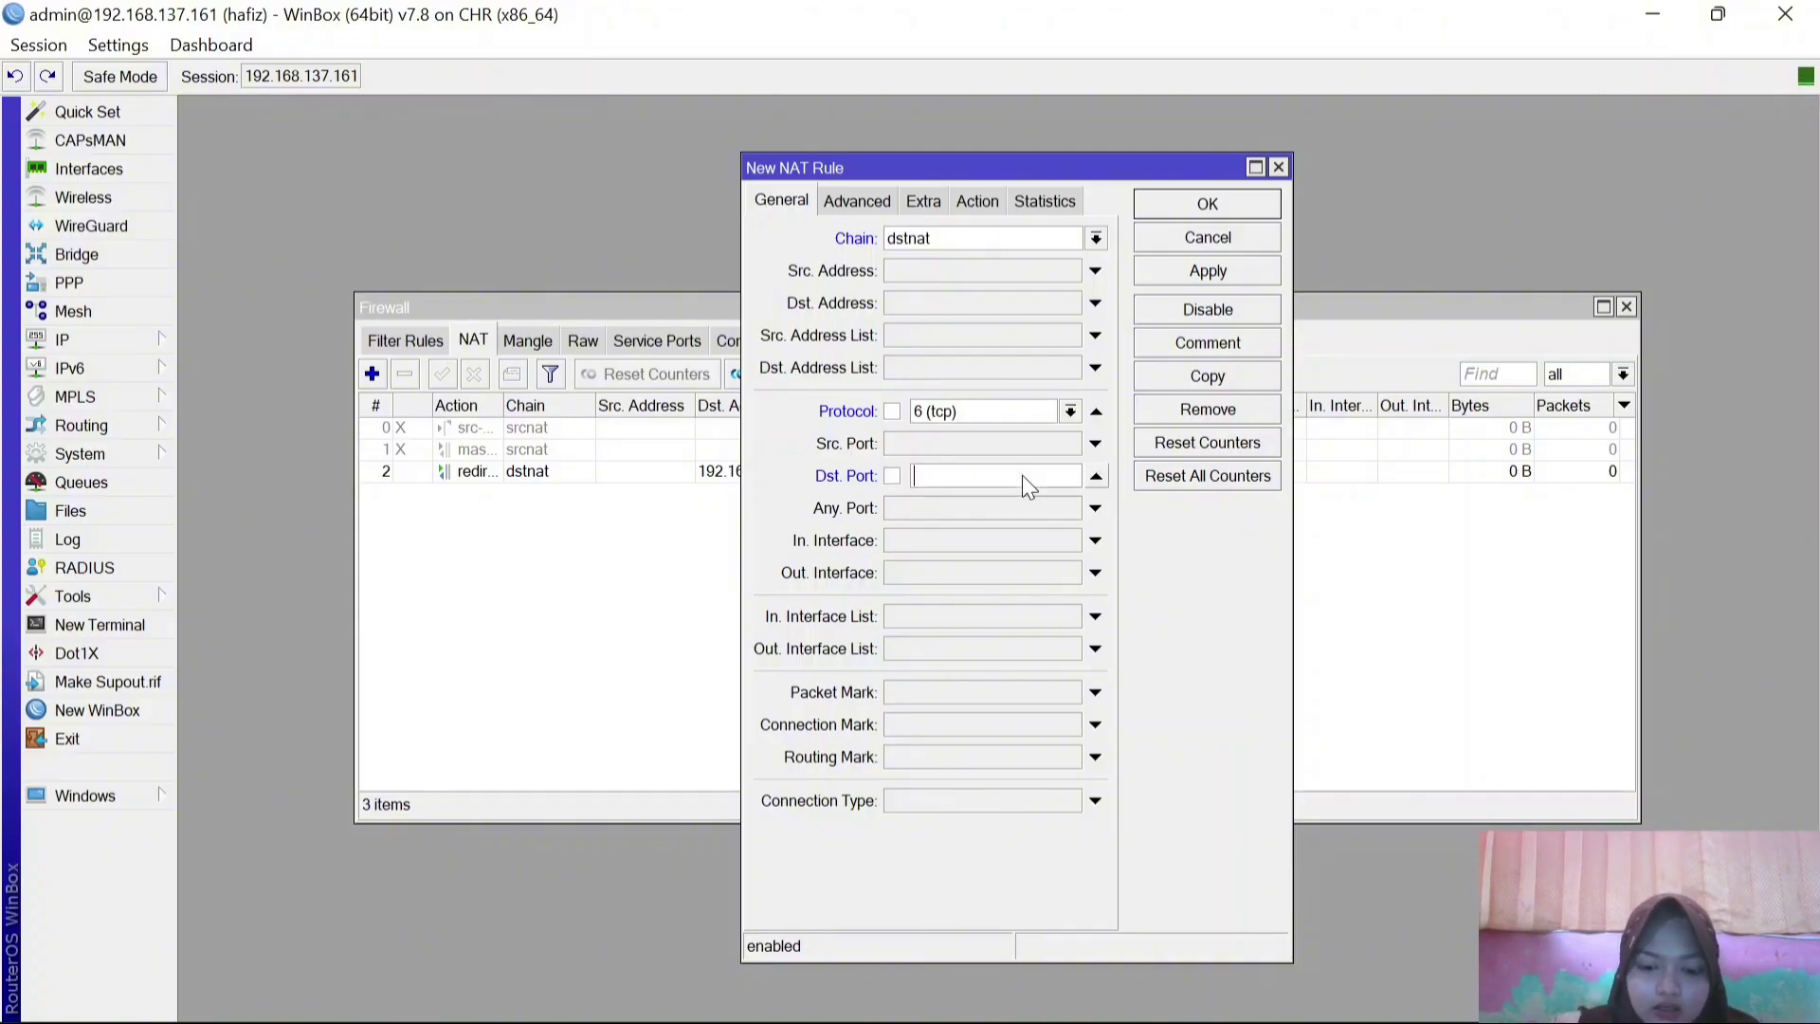
{"action": "type", "text": "8181"}
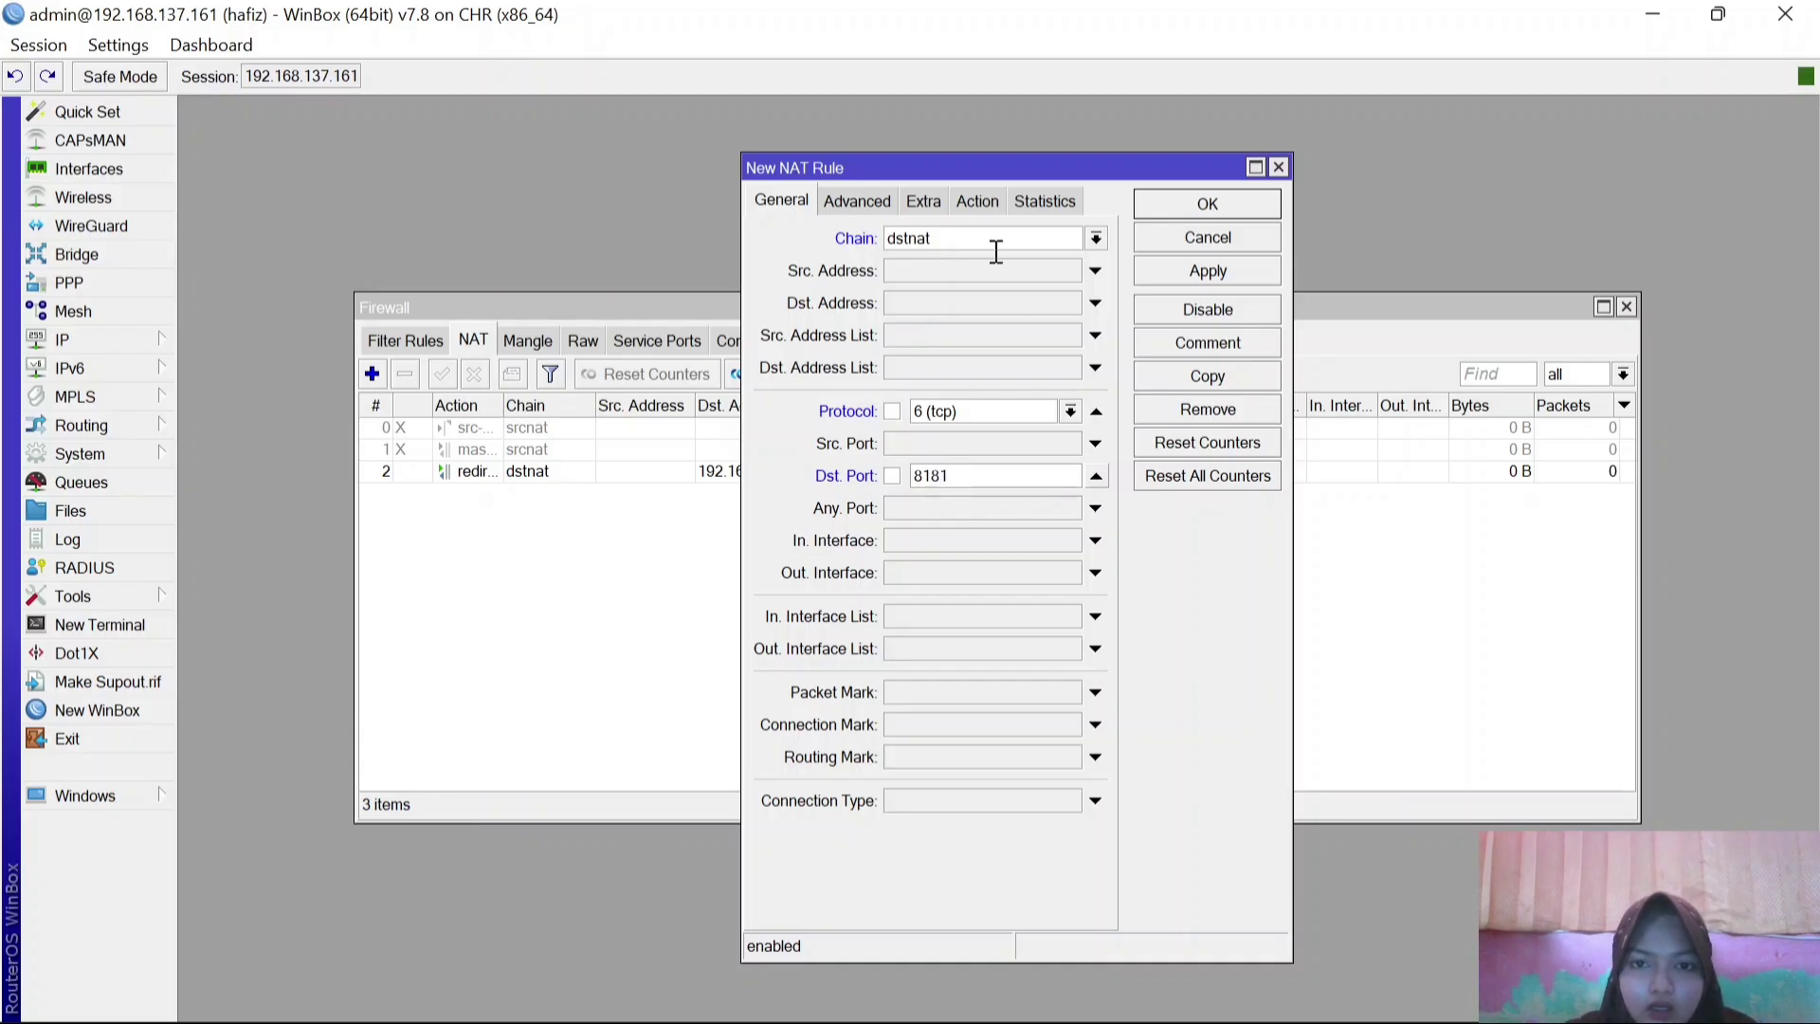
- Set the NAT rule's action to dst-nat with To Addresses 192.168.1.2
{"action": "left_click", "coordinate": [977, 202]}
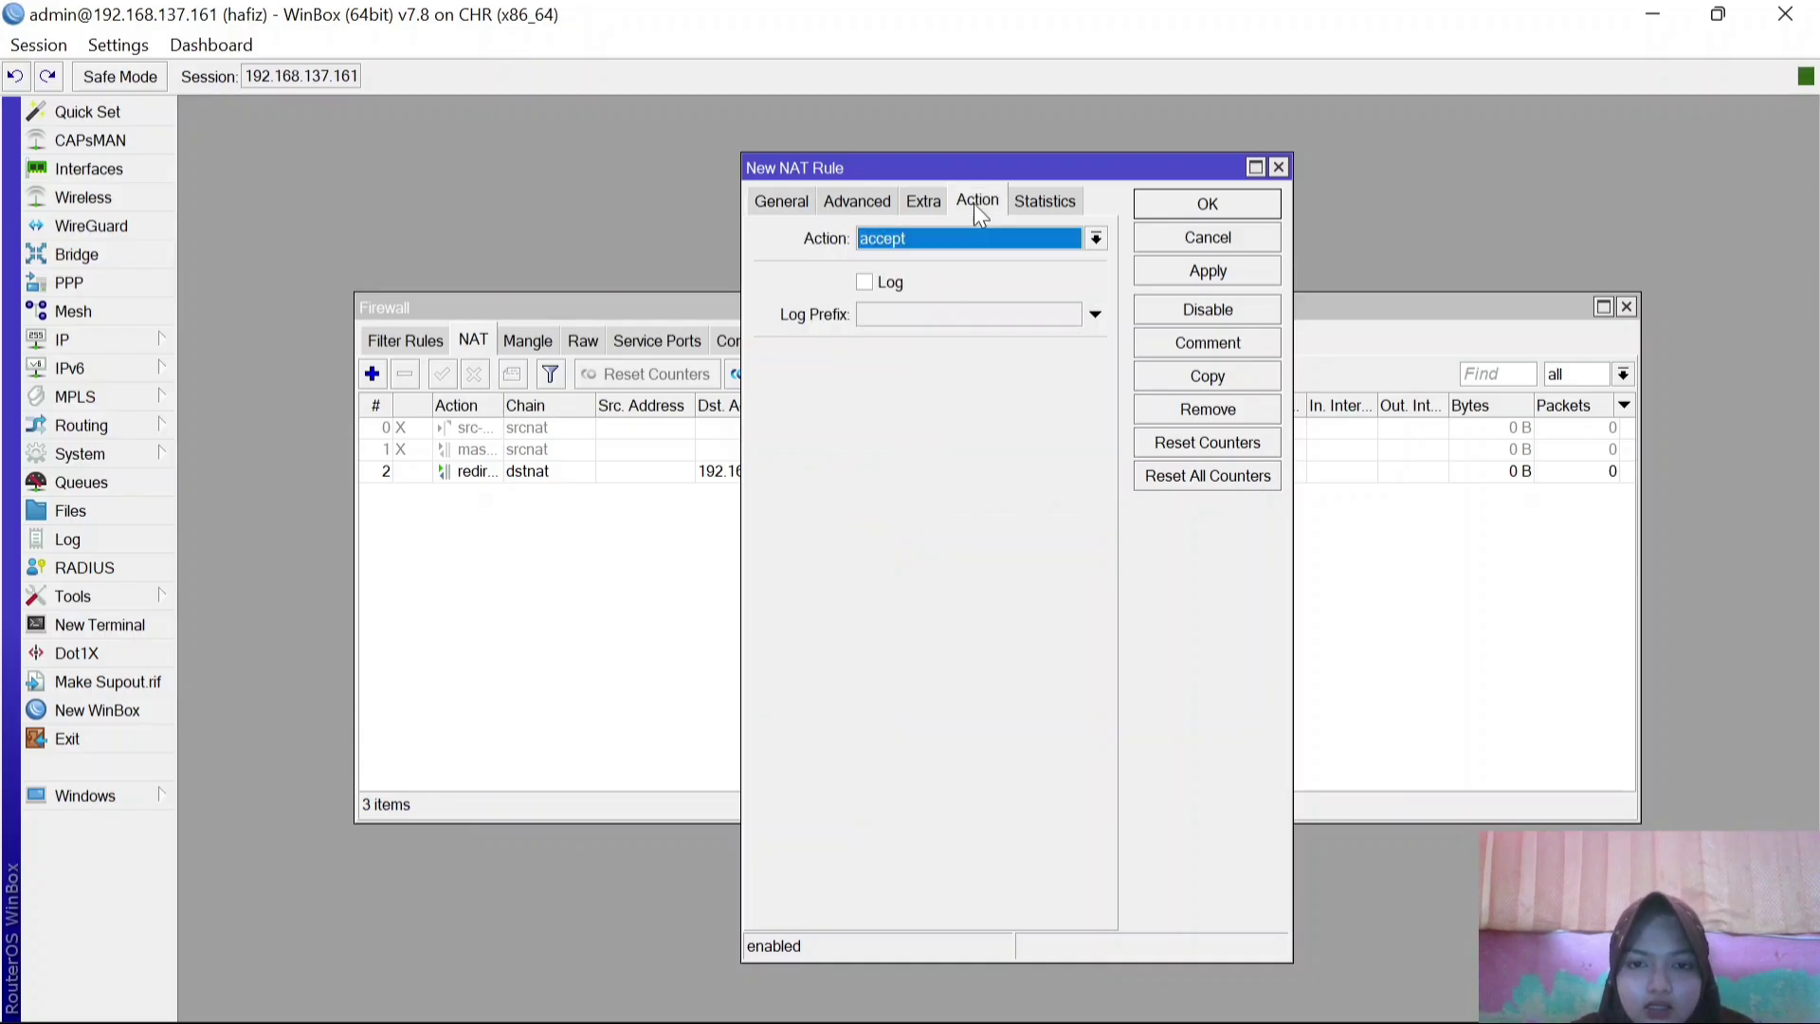
{"action": "left_click", "coordinate": [1095, 239]}
{"action": "left_click", "coordinate": [1062, 311]}
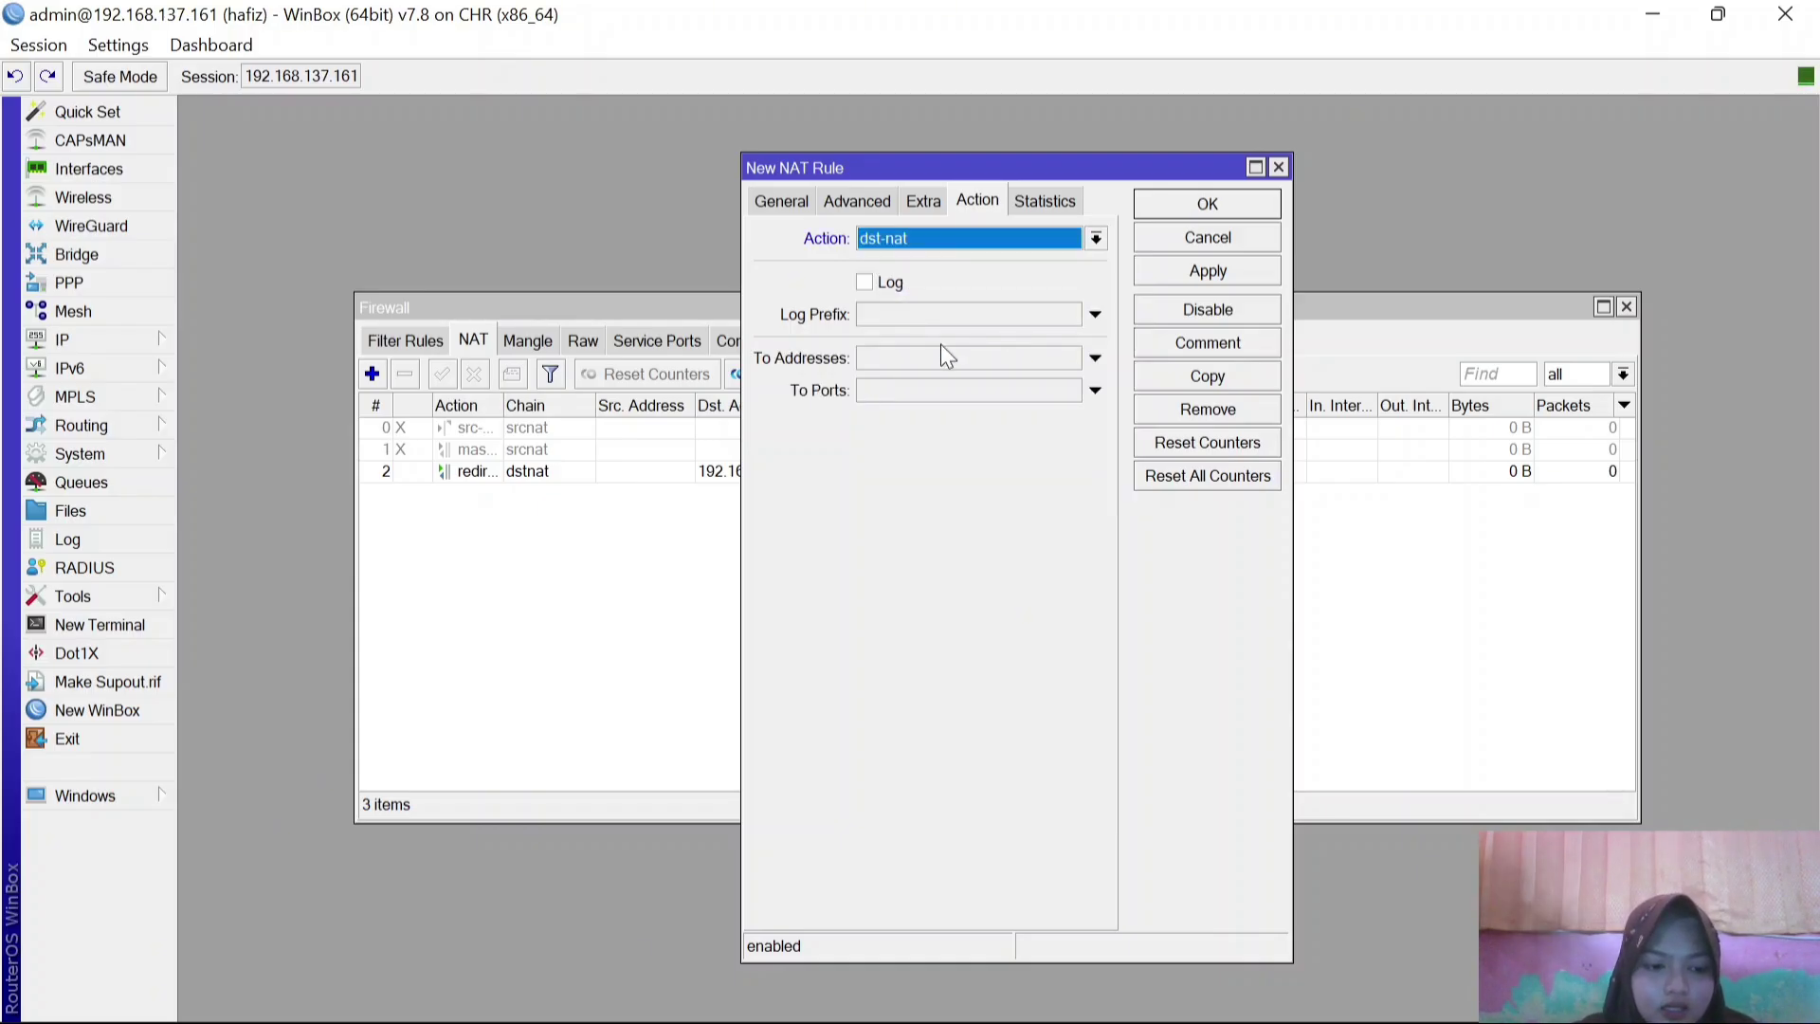
{"action": "left_click", "coordinate": [871, 360]}
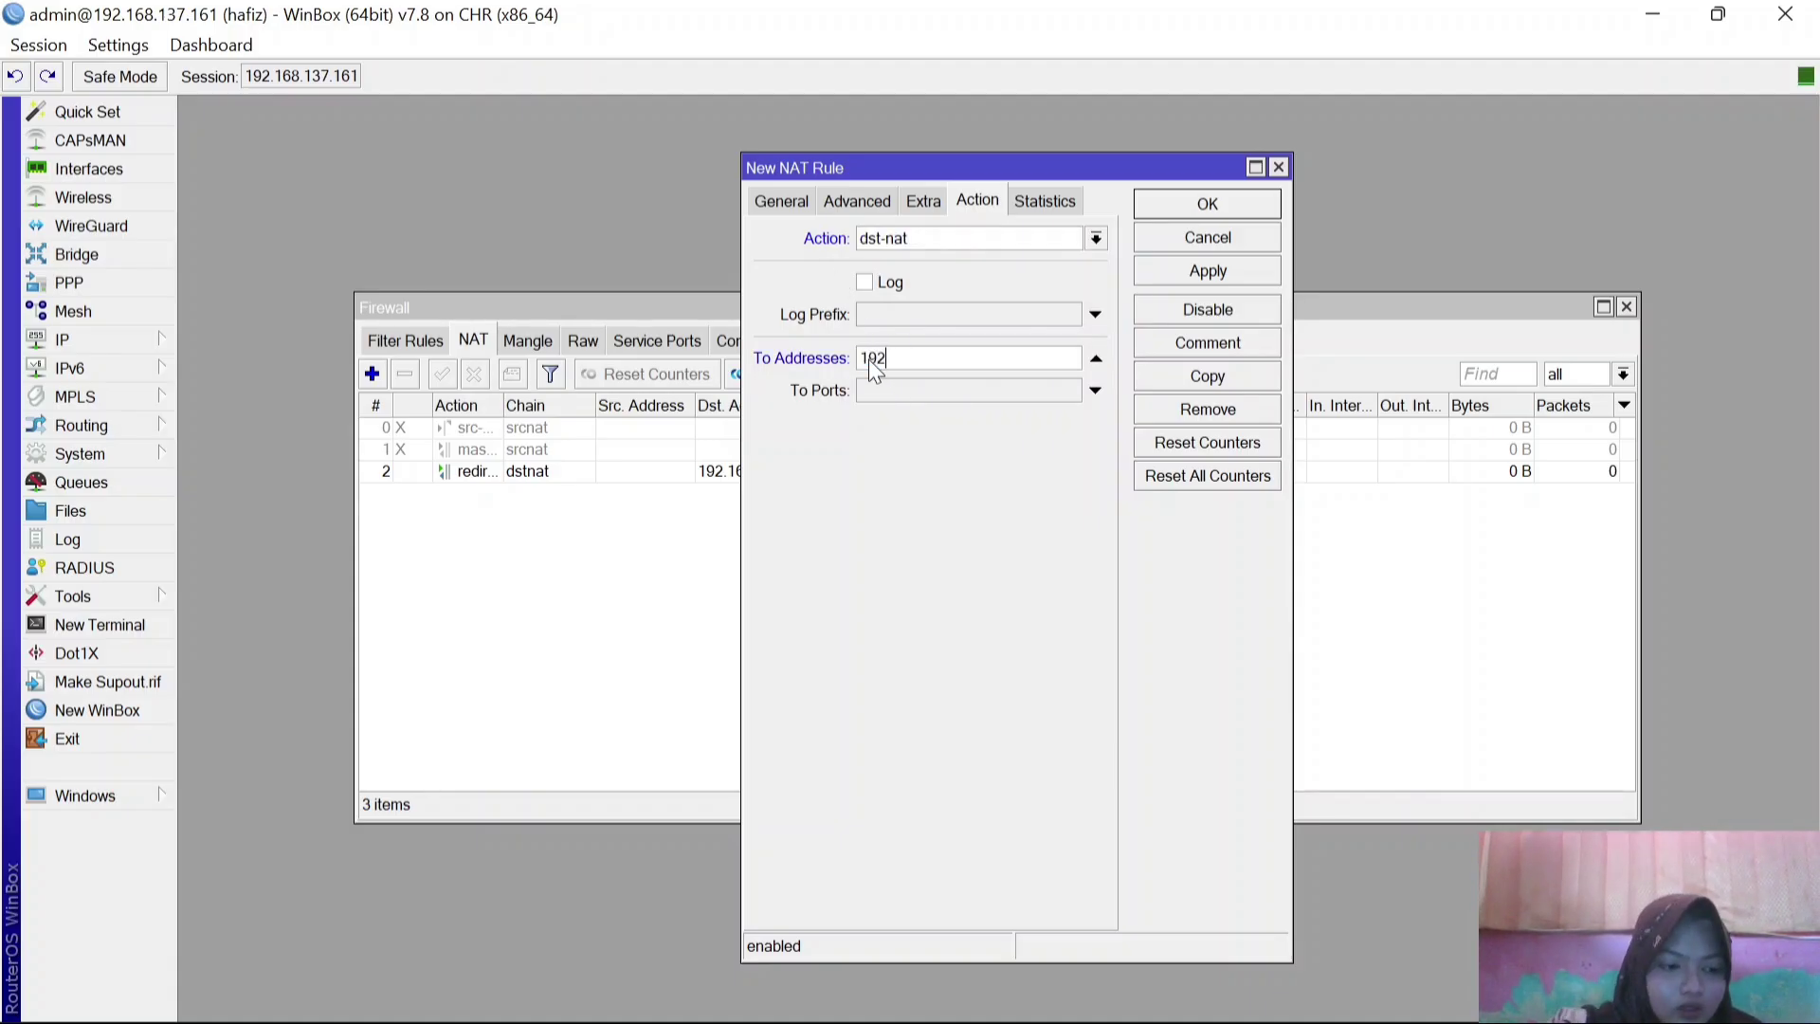
{"action": "type", "text": "192.16"}
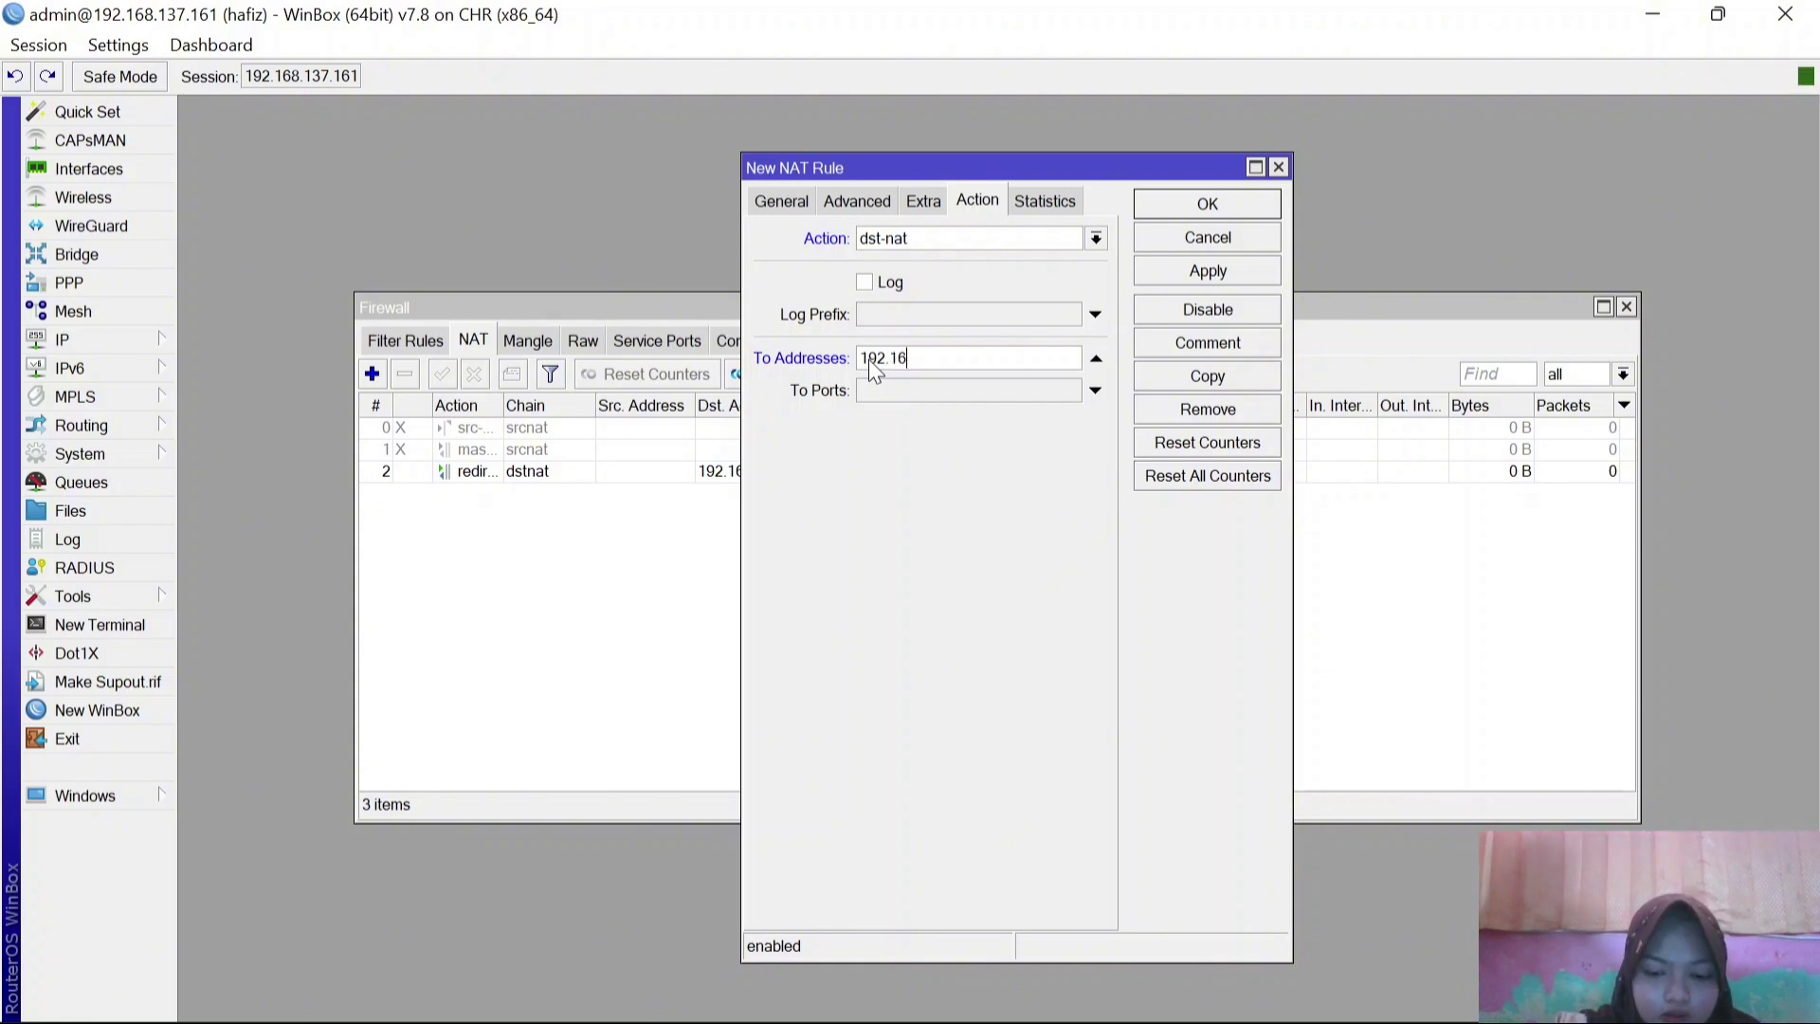
{"action": "type", "text": "8."}
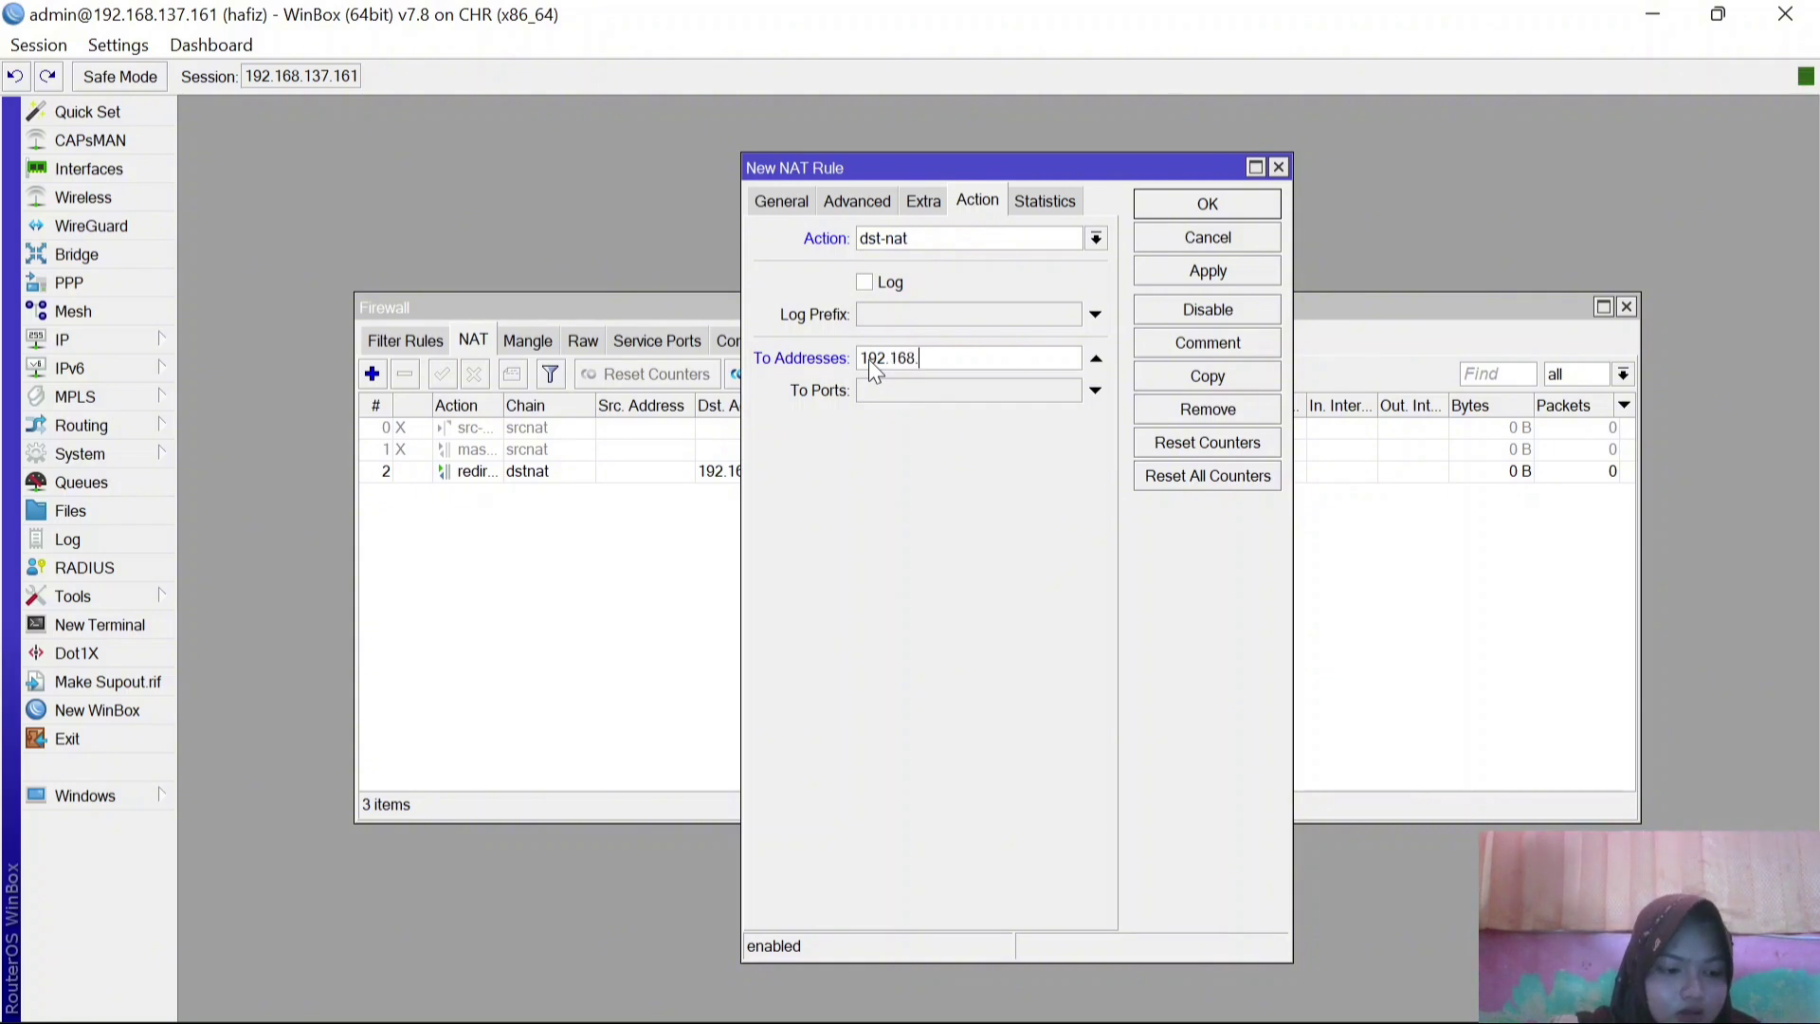
{"action": "type", "text": "1.2"}
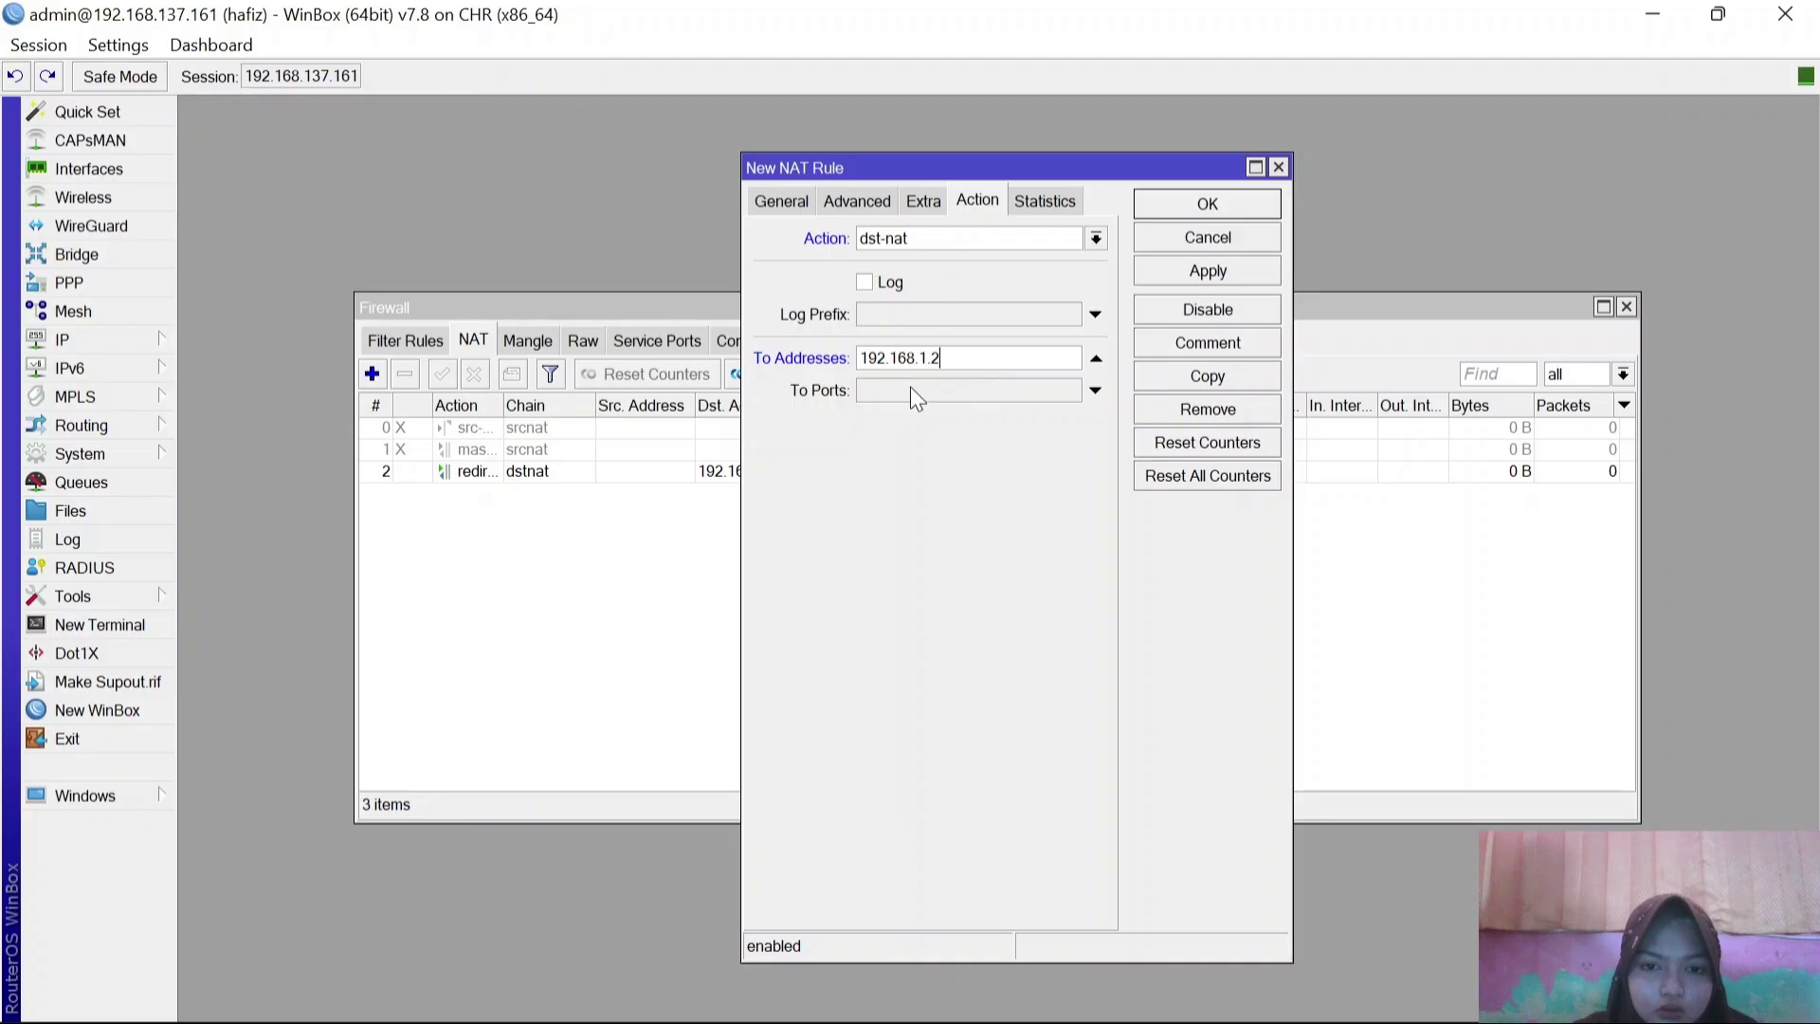
- Set the dst-nat rule's To Ports to 80 and try to save the rule
{"action": "left_click", "coordinate": [914, 386]}
{"action": "type", "text": "80"}
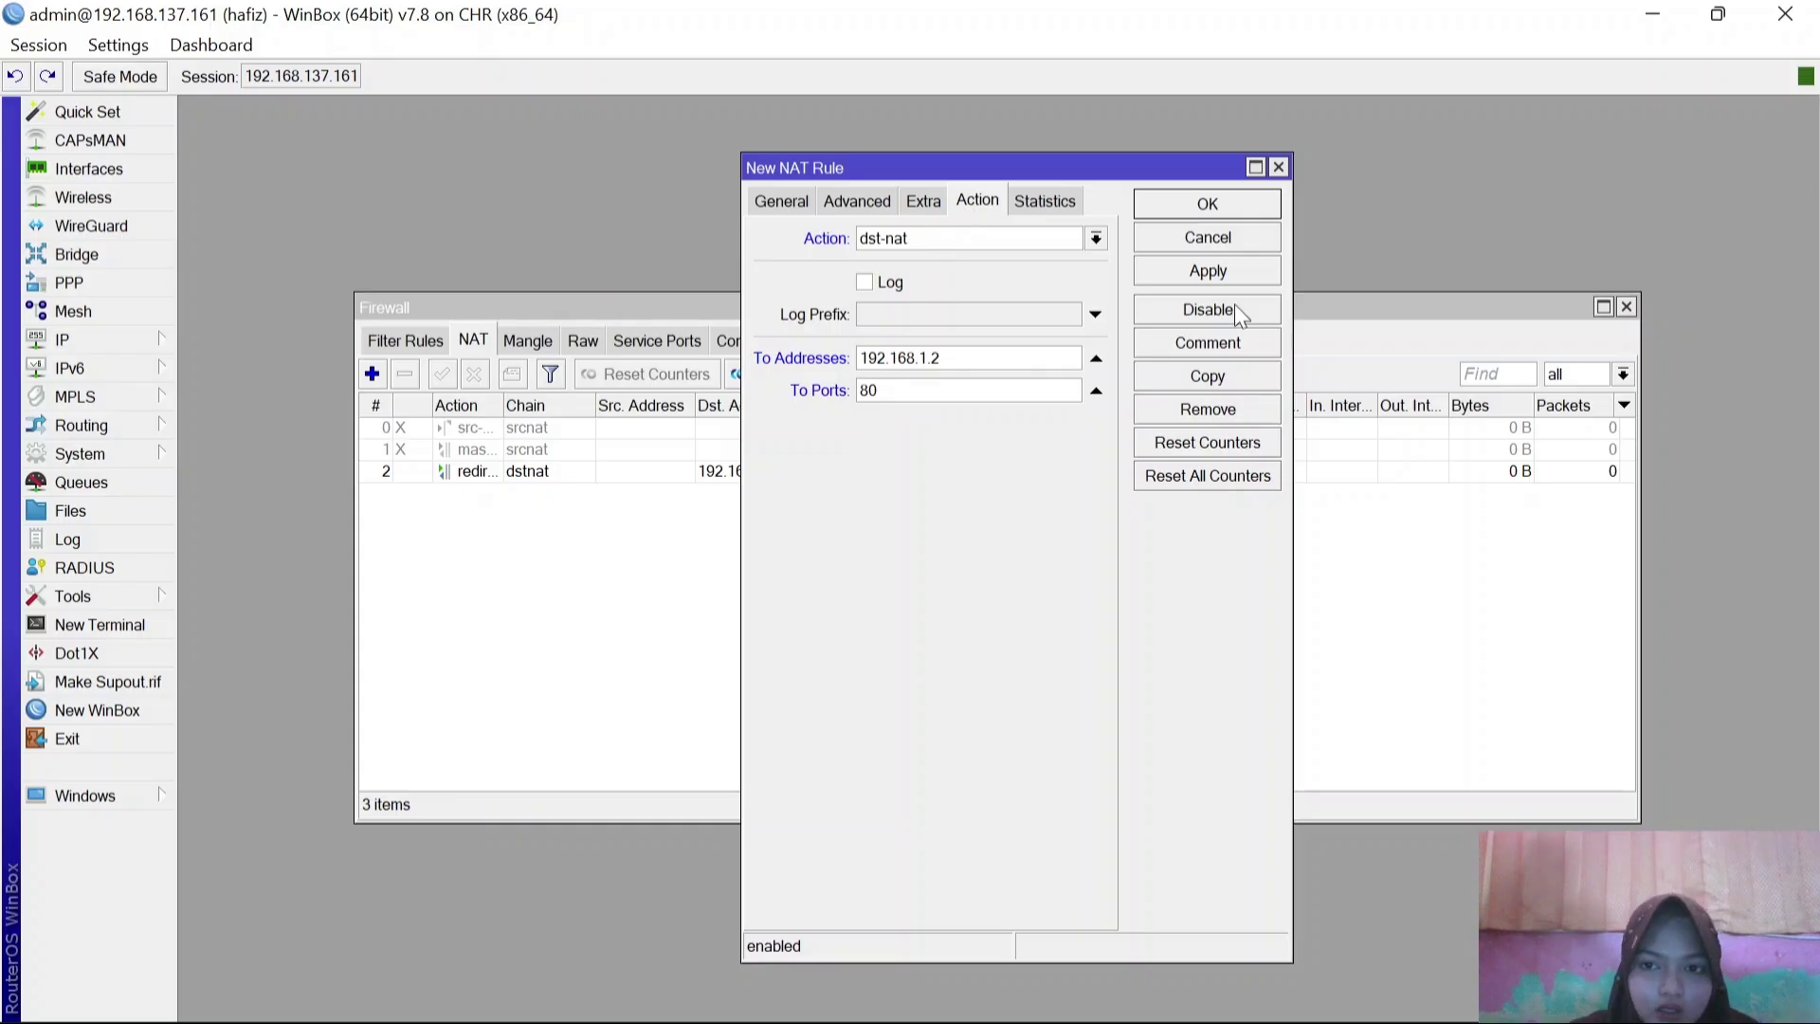
{"action": "left_click", "coordinate": [1219, 271]}
{"action": "left_click", "coordinate": [1208, 207]}
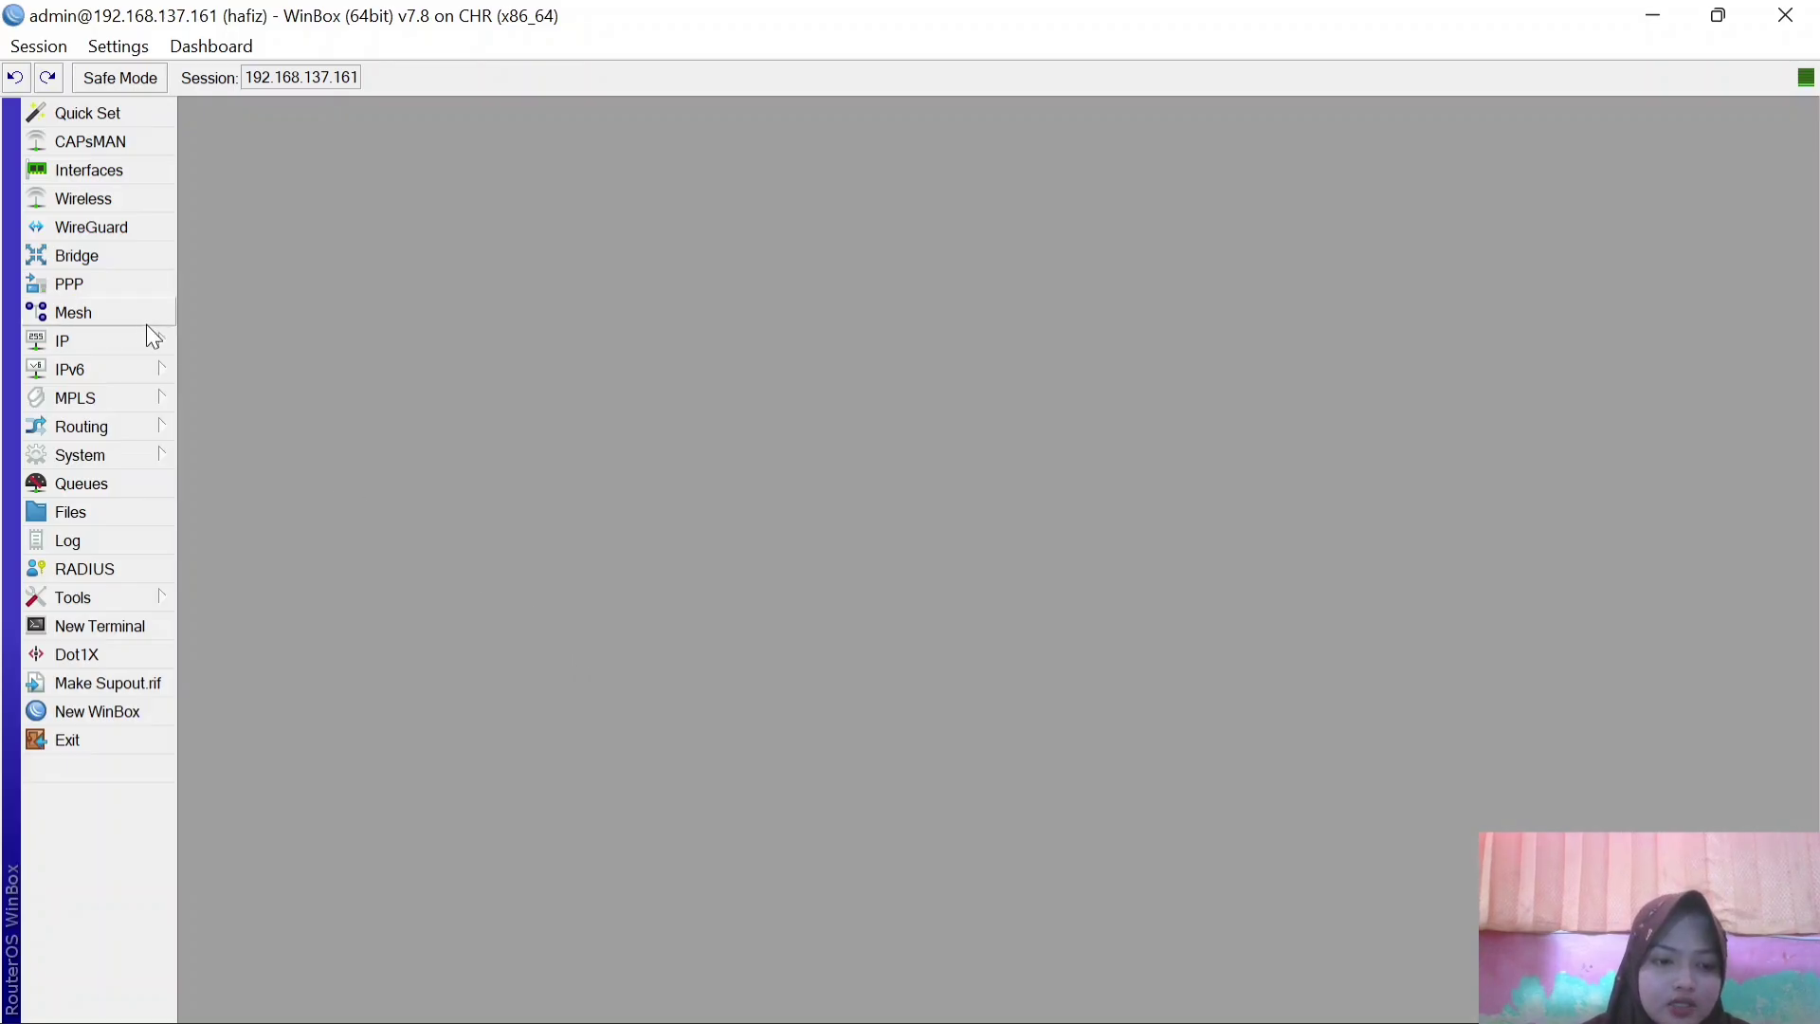
- Open the router's DNS settings and check the Allow Remote Requests option
{"action": "left_click", "coordinate": [131, 345]}
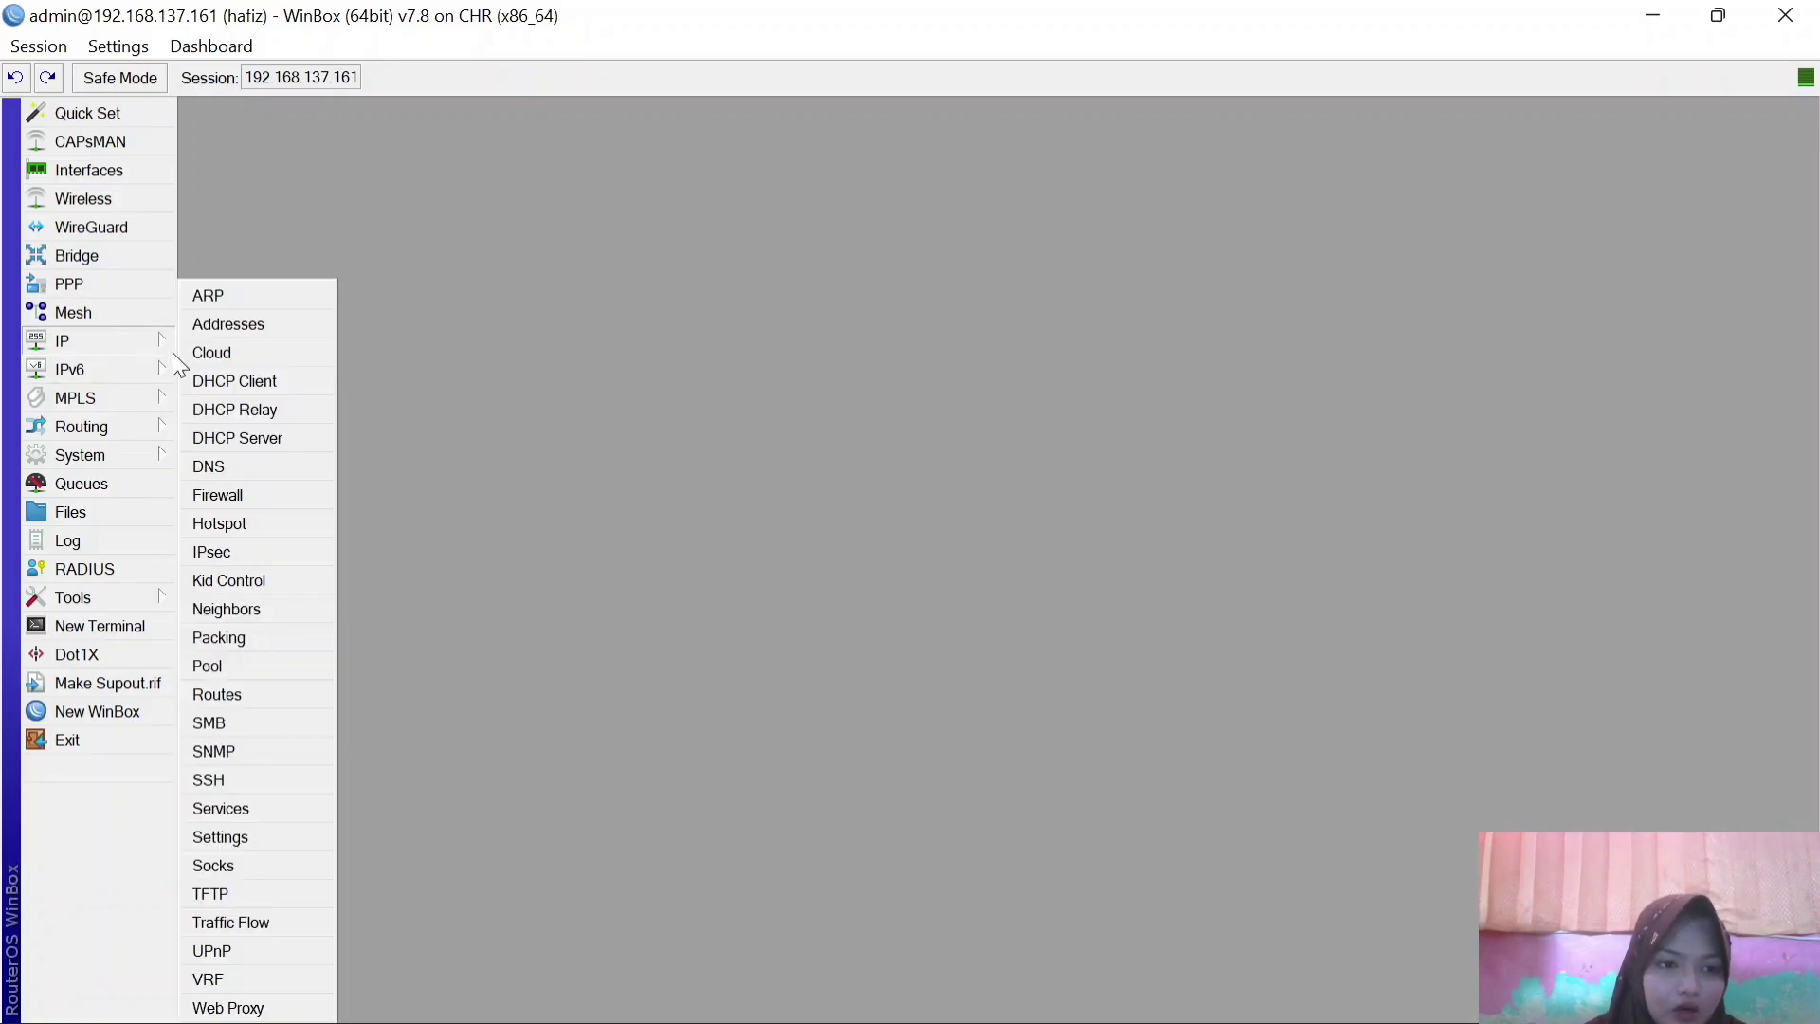
{"action": "left_click", "coordinate": [210, 468]}
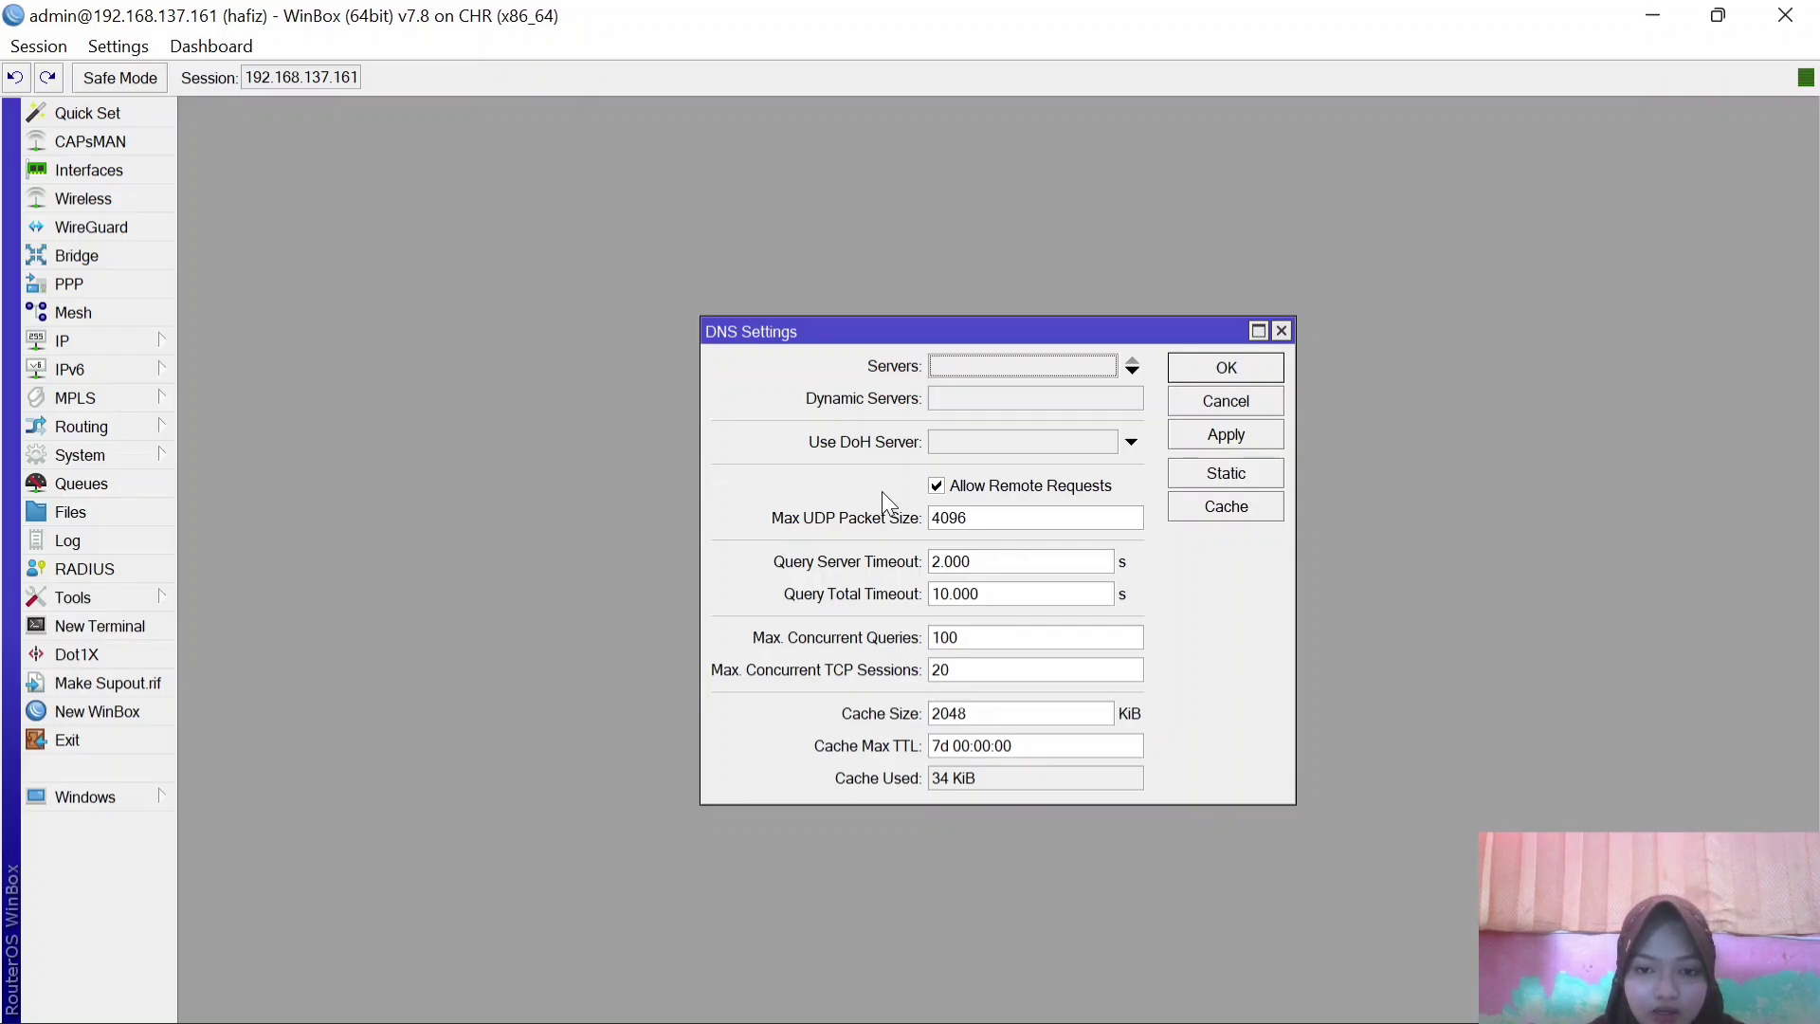
{"action": "left_click", "coordinate": [937, 485]}
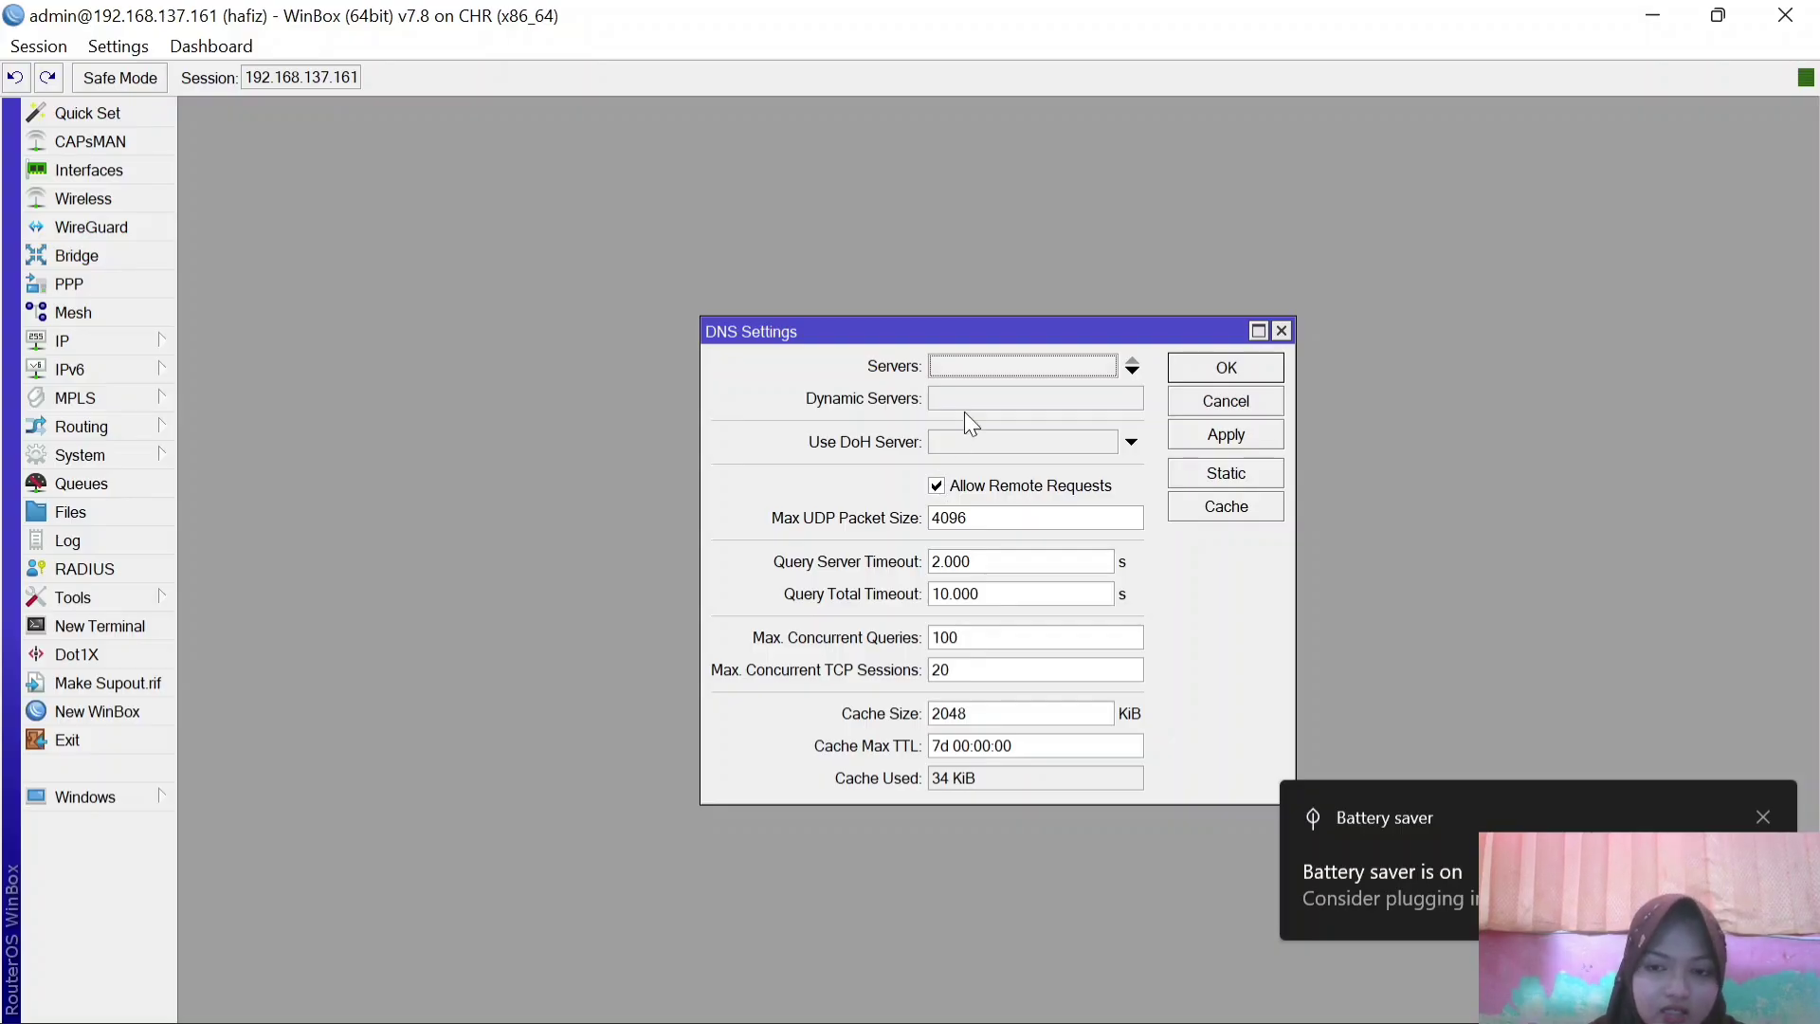
{"action": "left_click", "coordinate": [1174, 469]}
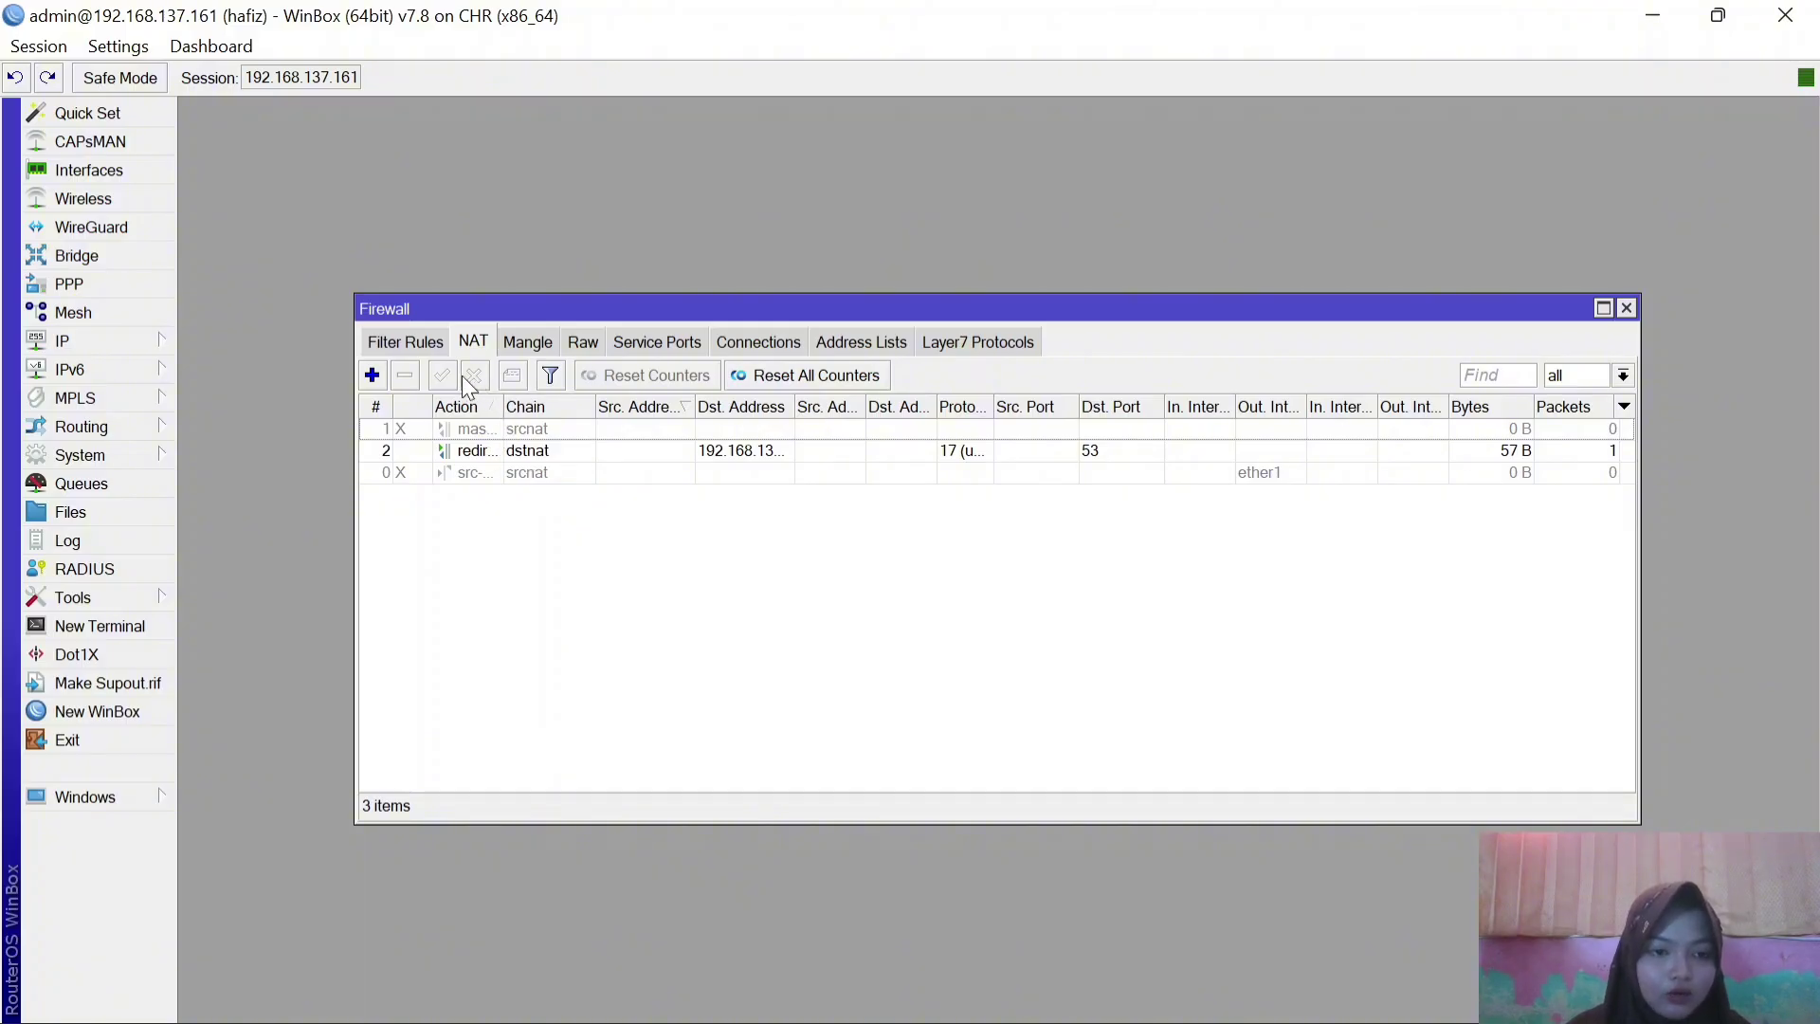
- Add another firewall NAT rule with its chain set to dstnat
{"action": "left_click", "coordinate": [372, 377]}
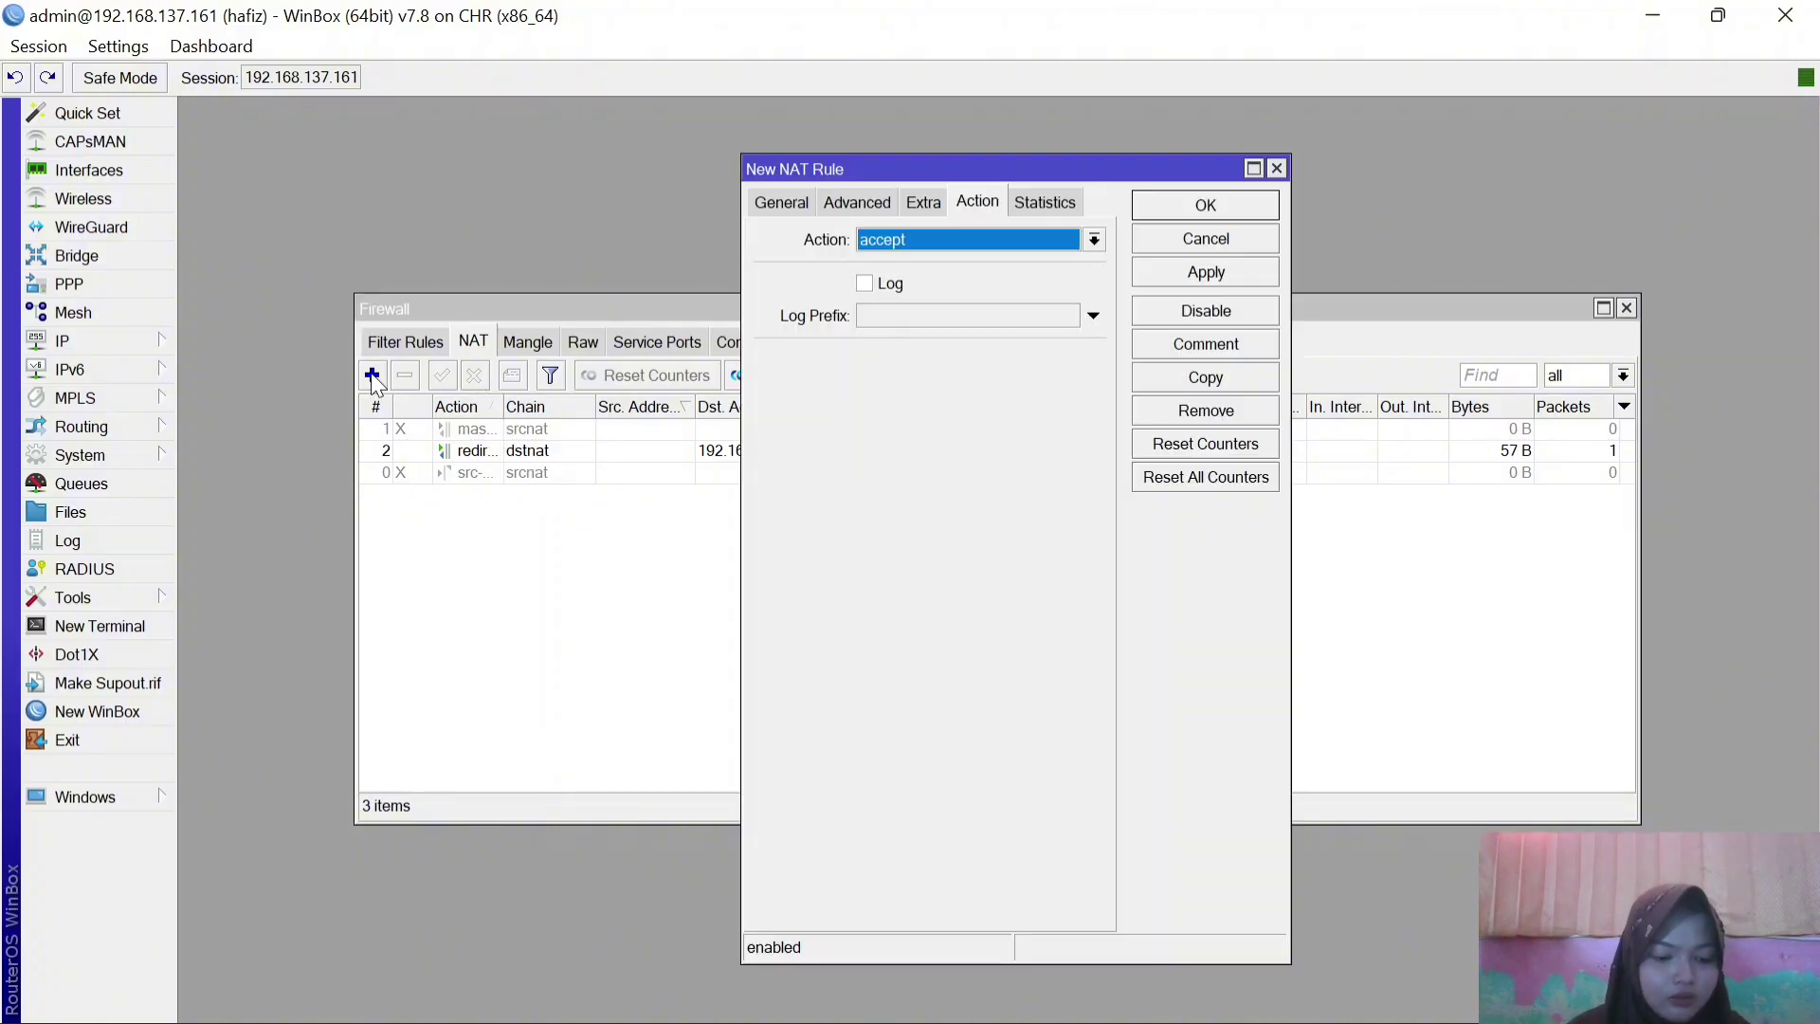
{"action": "left_click", "coordinate": [775, 203]}
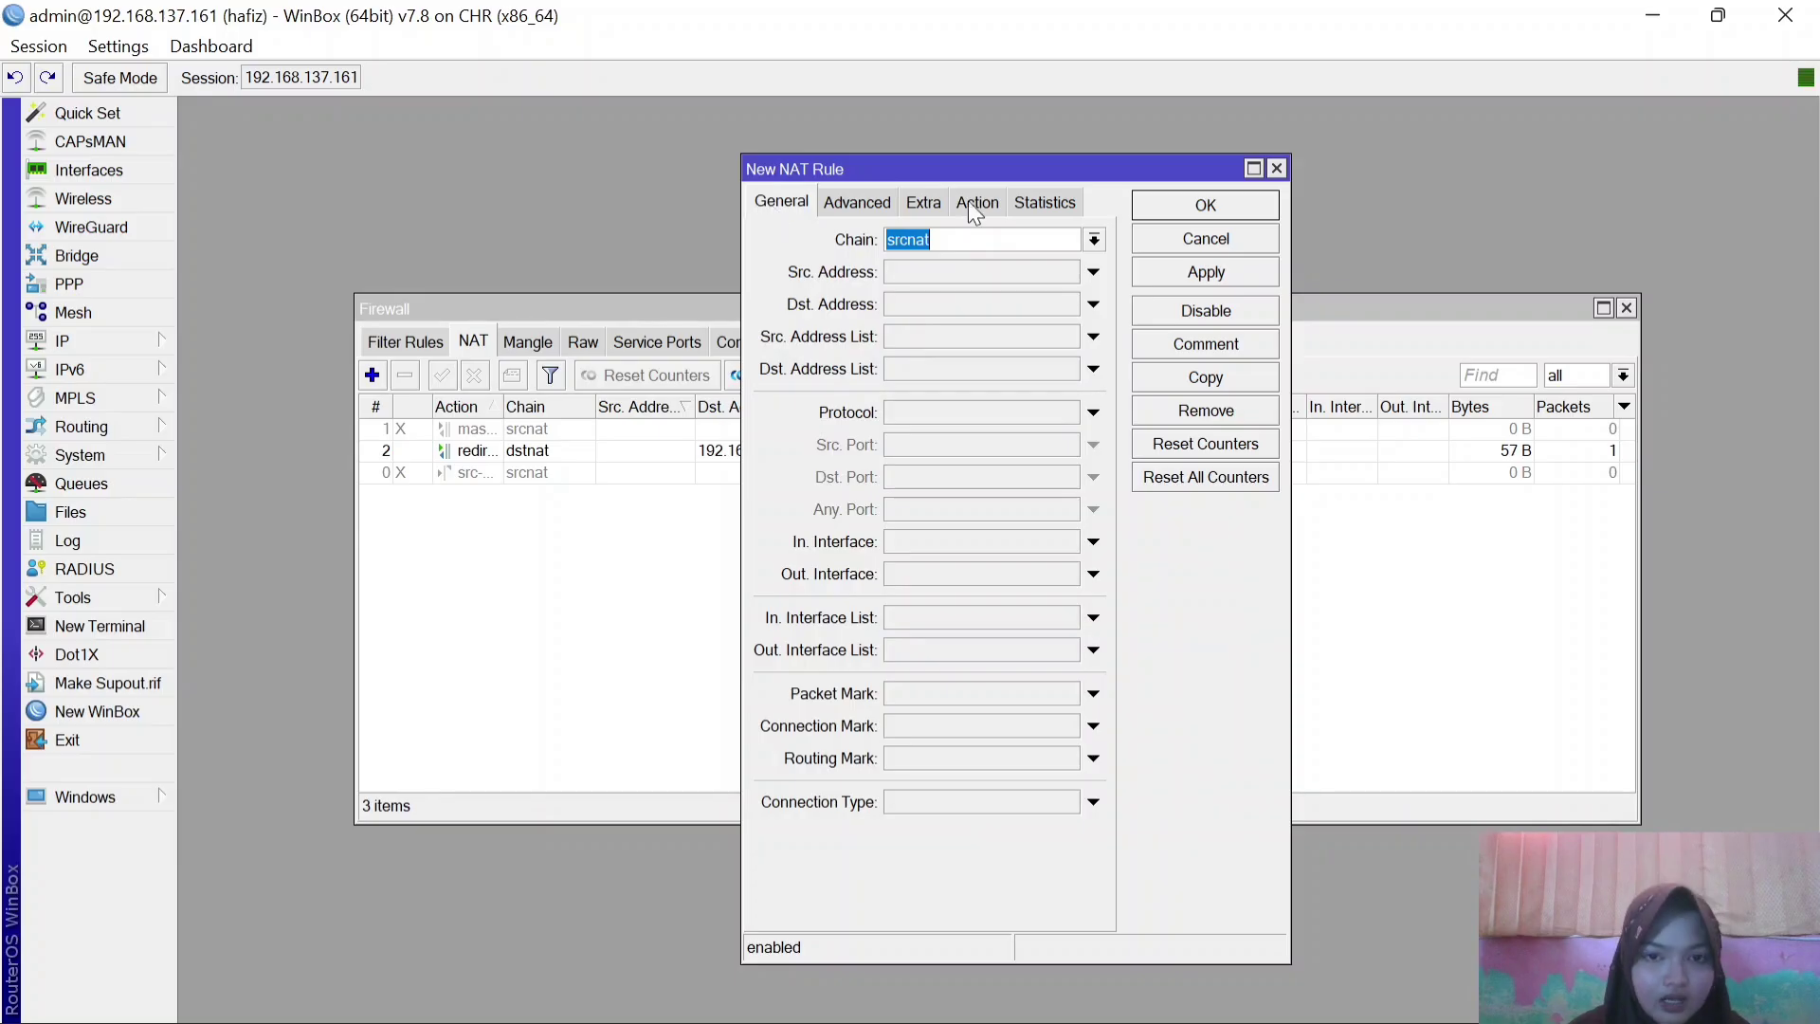
{"action": "left_click", "coordinate": [1096, 238]}
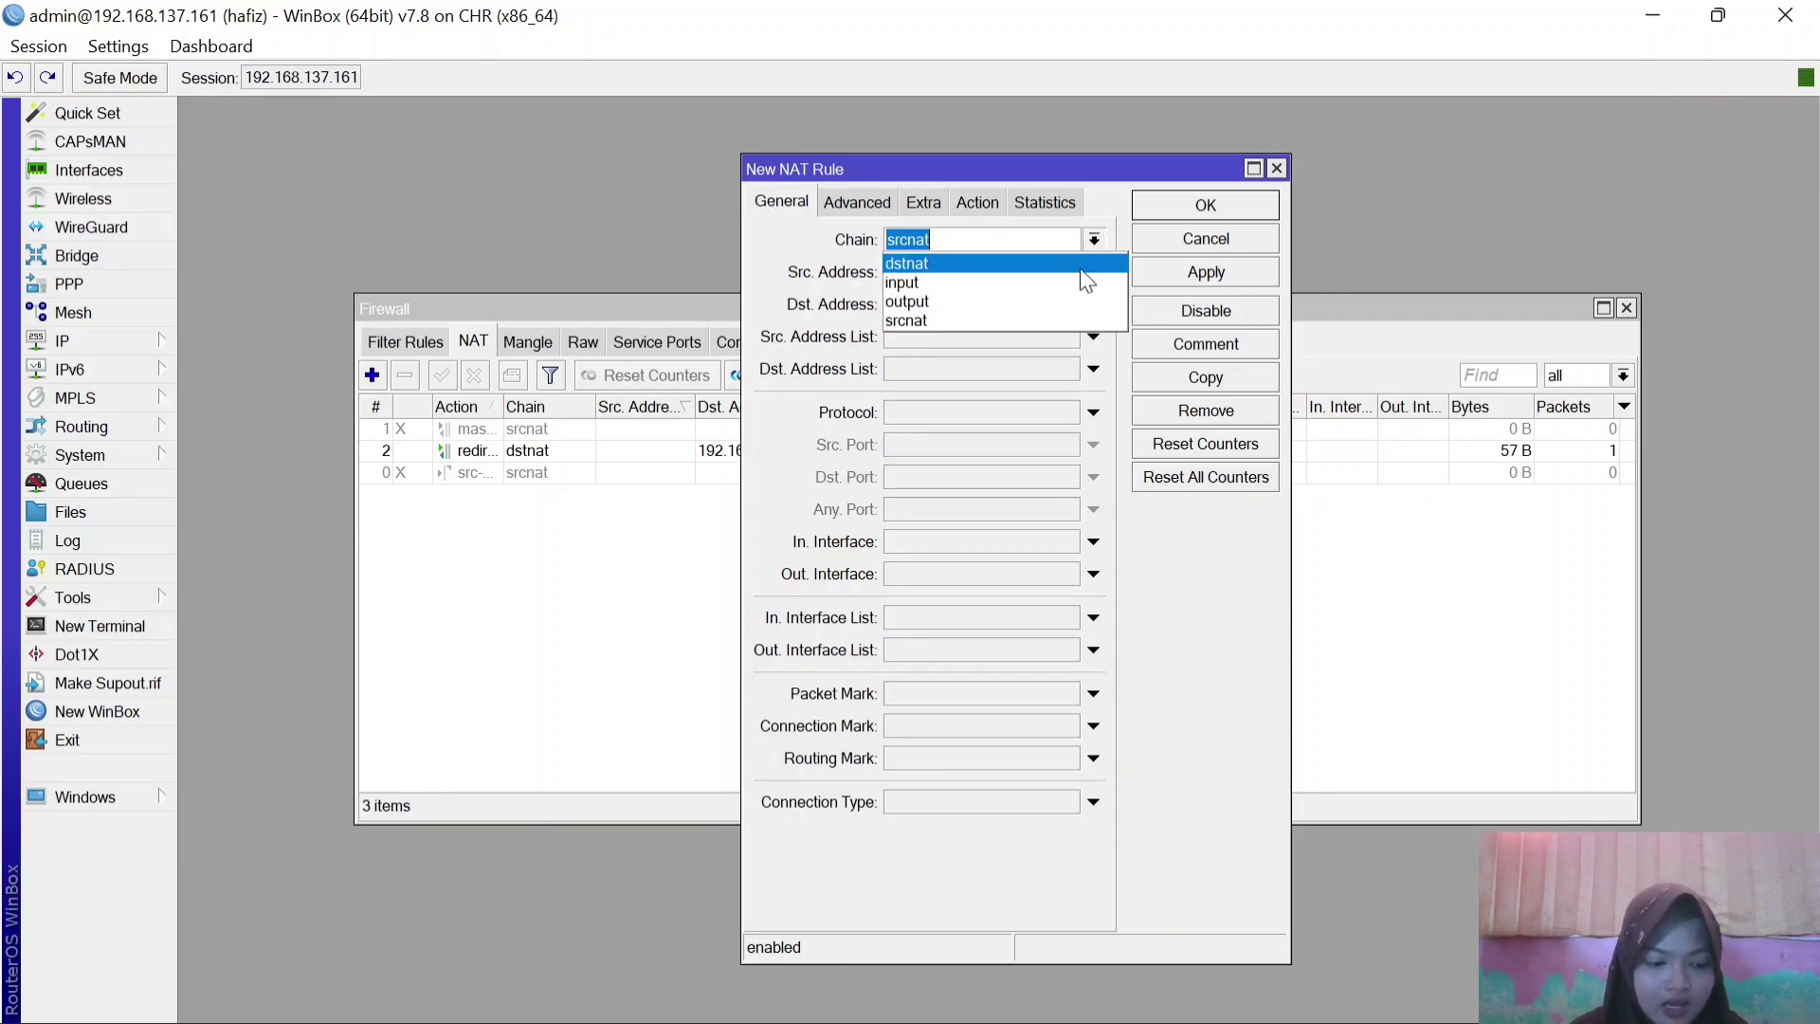
{"action": "left_click", "coordinate": [1083, 265]}
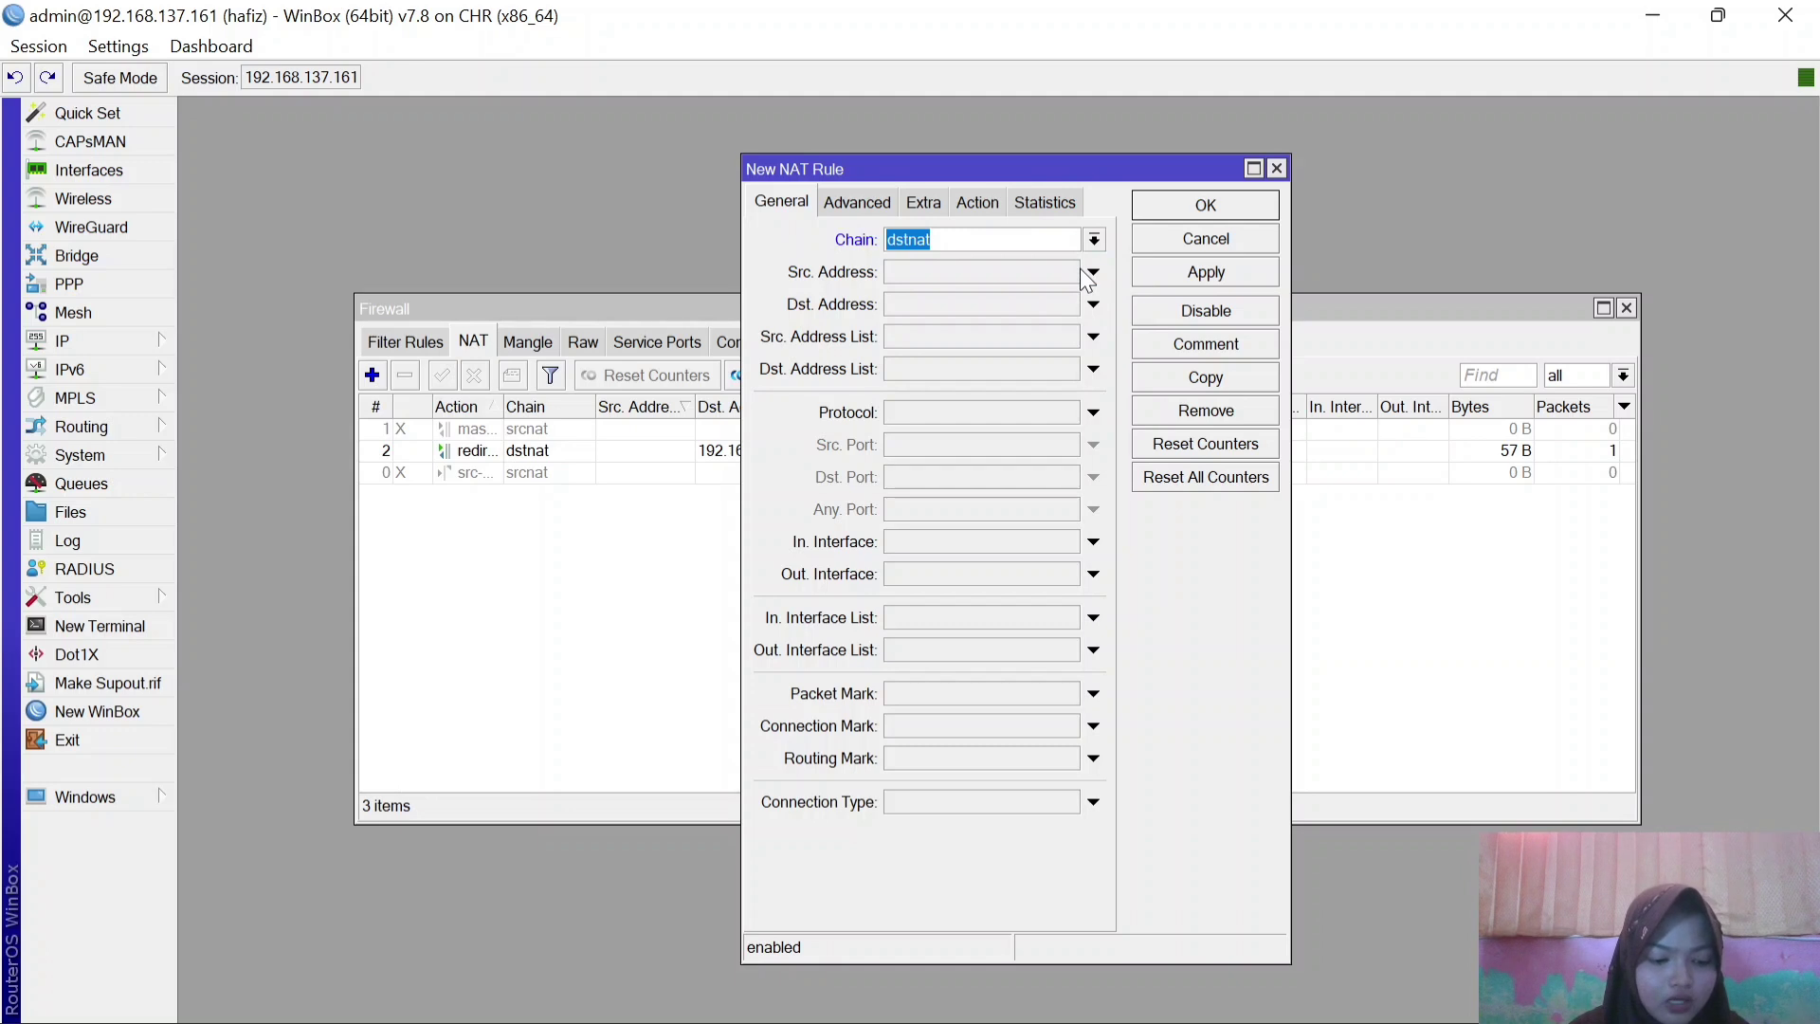
- Set the new NAT rule's protocol to udp and its Dst. Port to 53
{"action": "left_click", "coordinate": [1101, 421]}
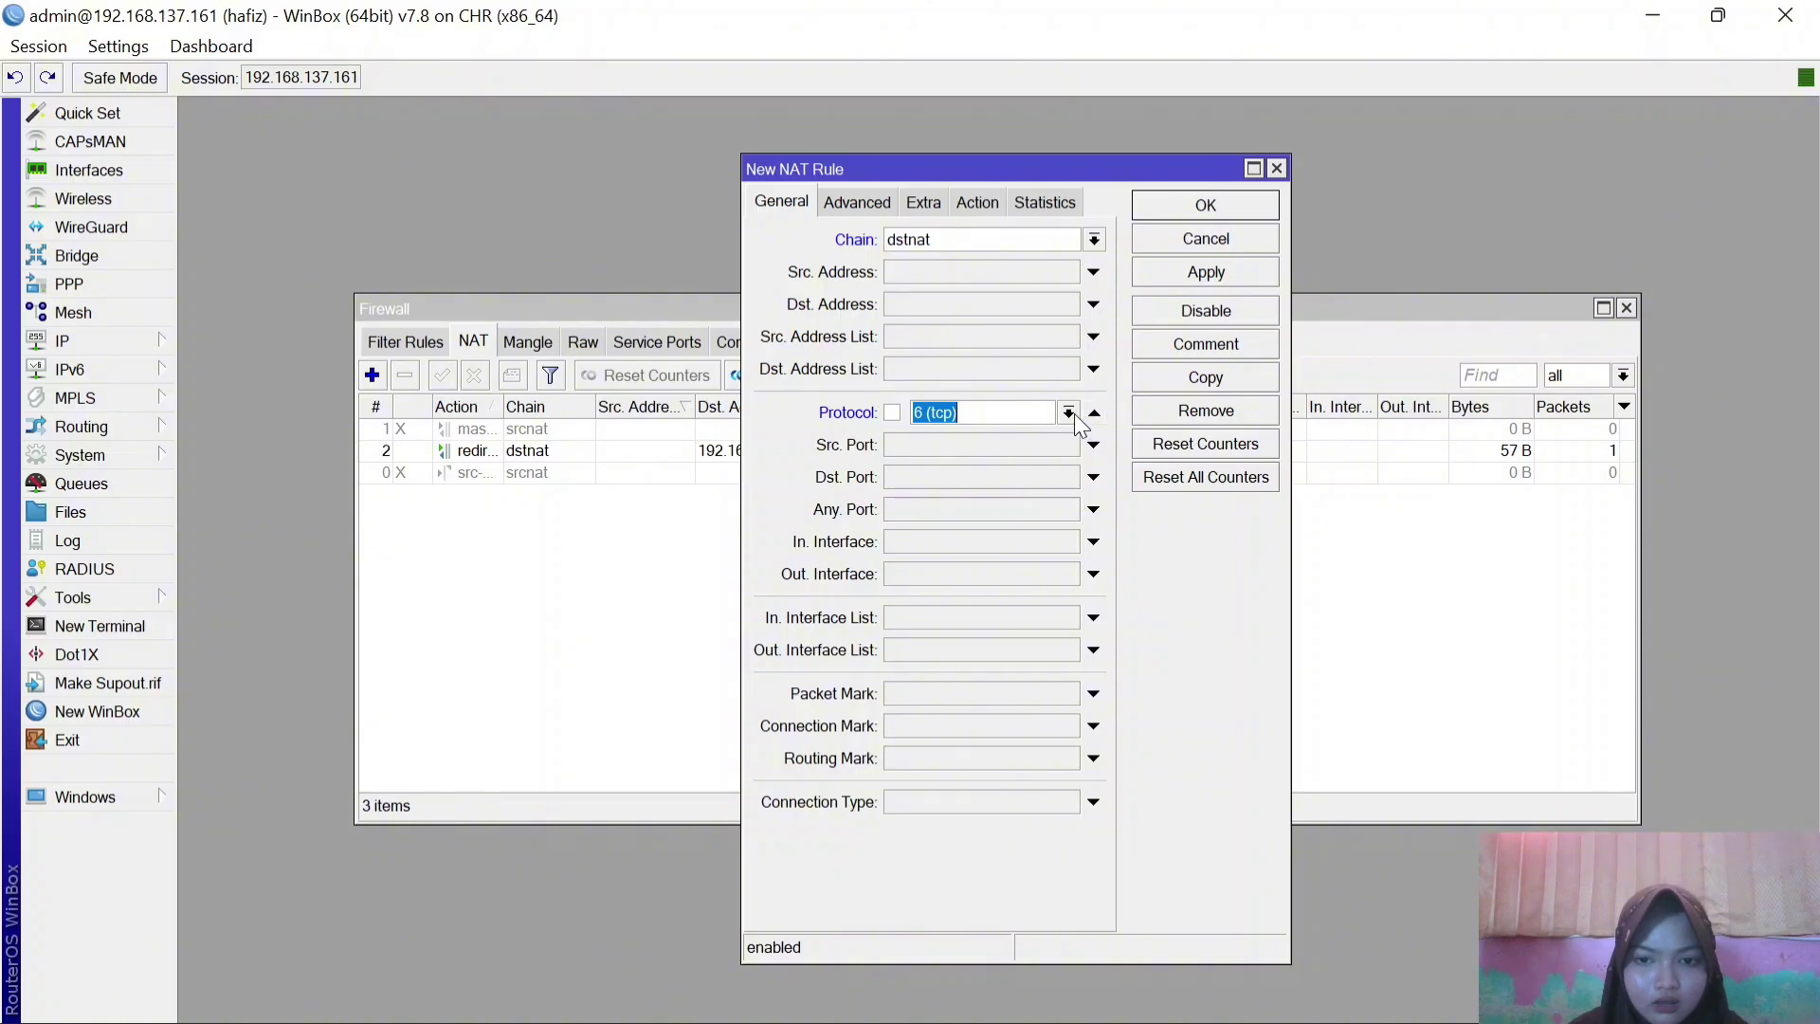
{"action": "left_click", "coordinate": [1074, 416]}
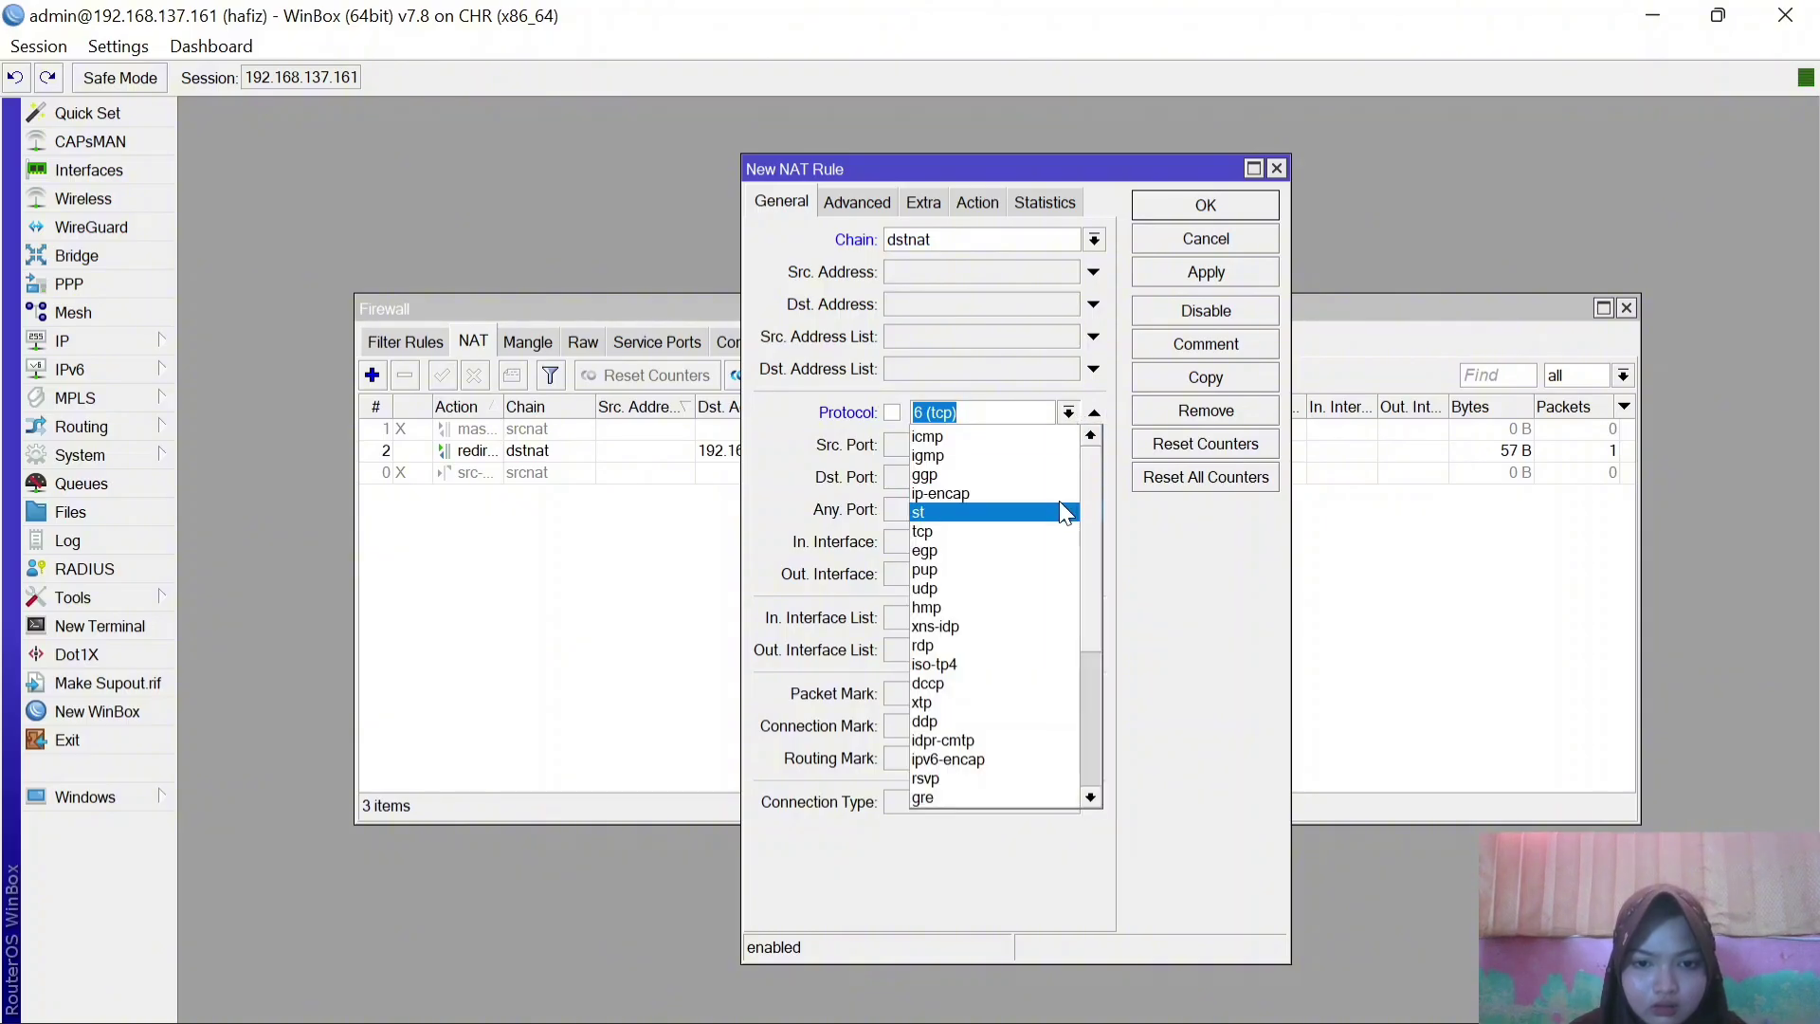
{"action": "left_click", "coordinate": [1035, 589]}
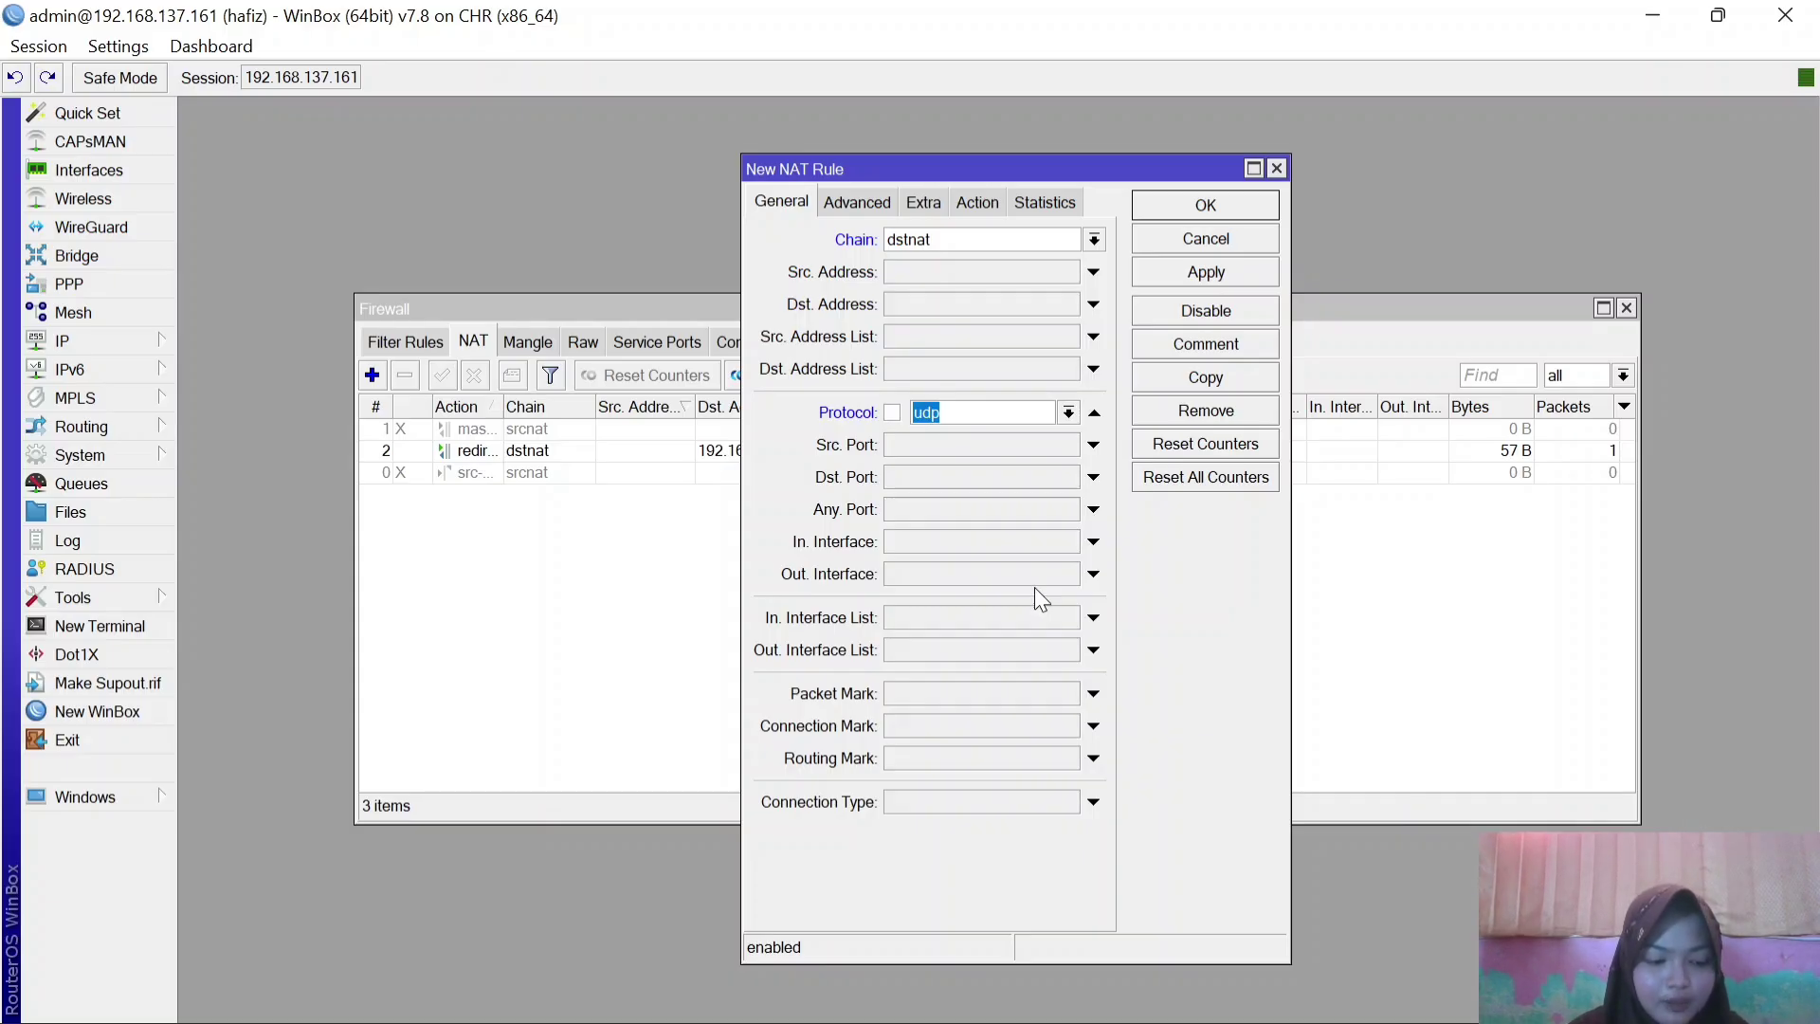
{"action": "left_click", "coordinate": [950, 482]}
{"action": "type", "text": "53"}
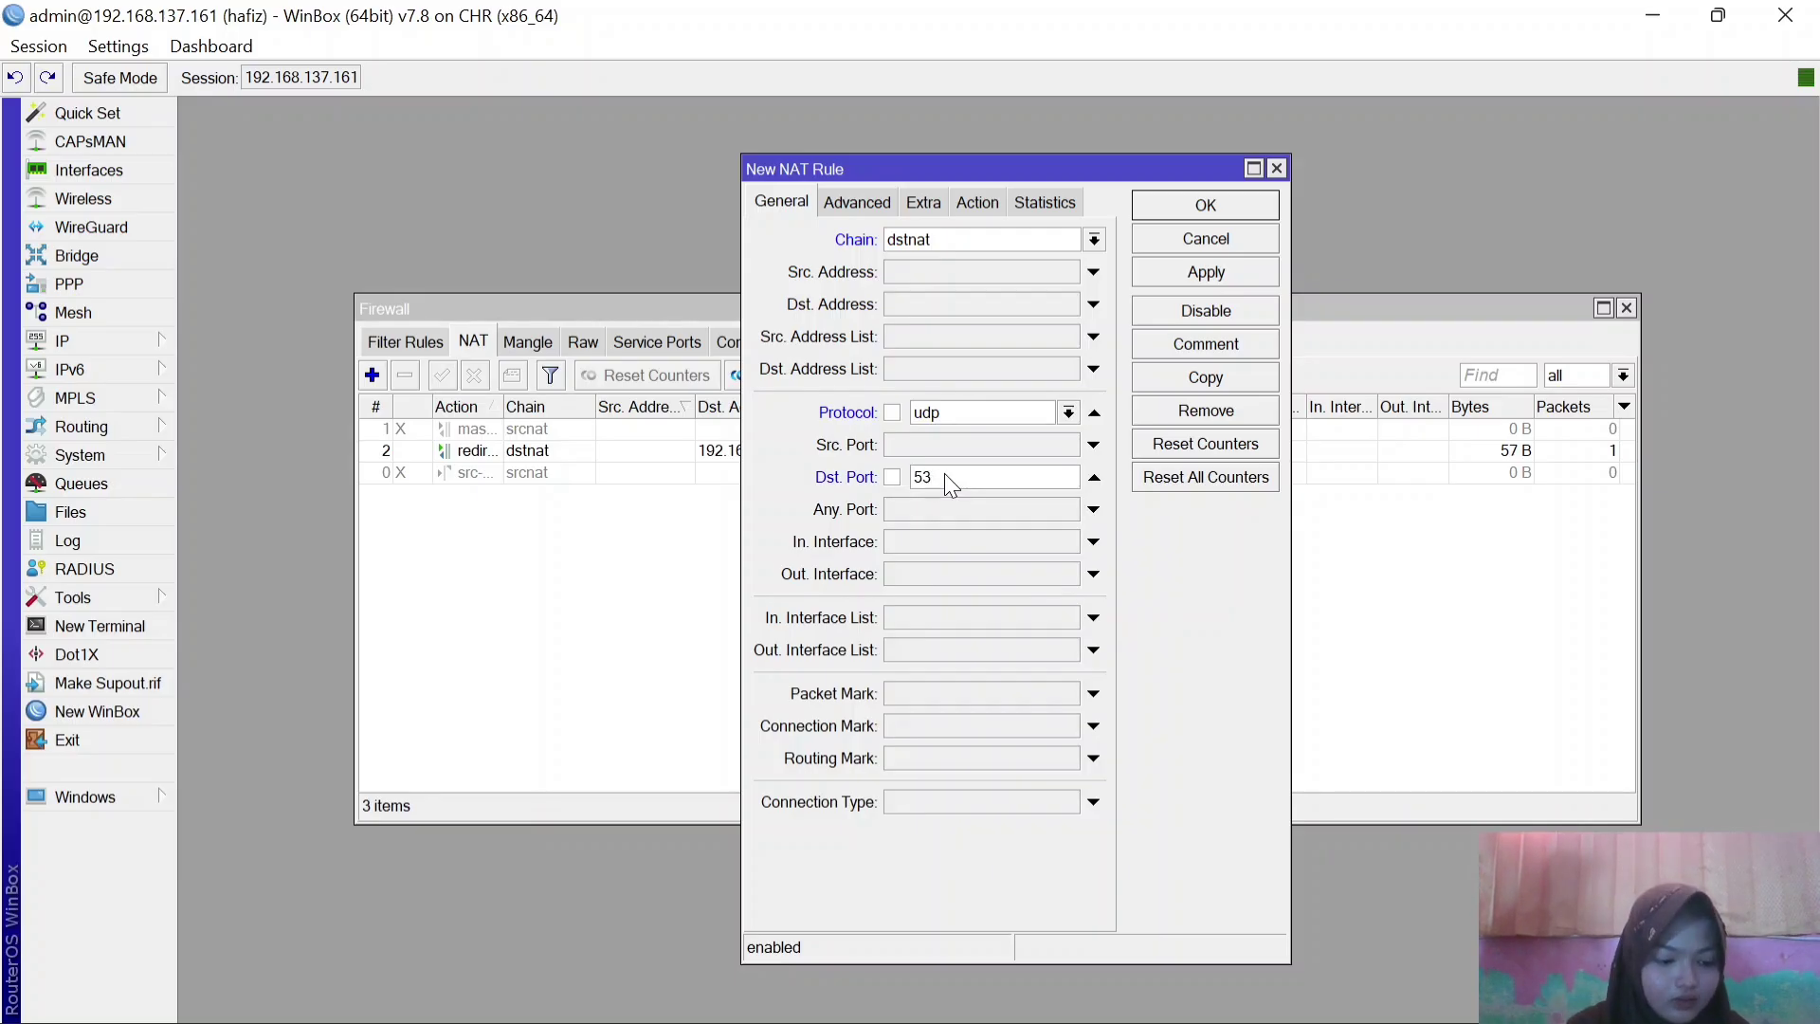
- Set the UDP rule's action to redirect with To Ports 53, then apply and save the rule
{"action": "left_click", "coordinate": [978, 201]}
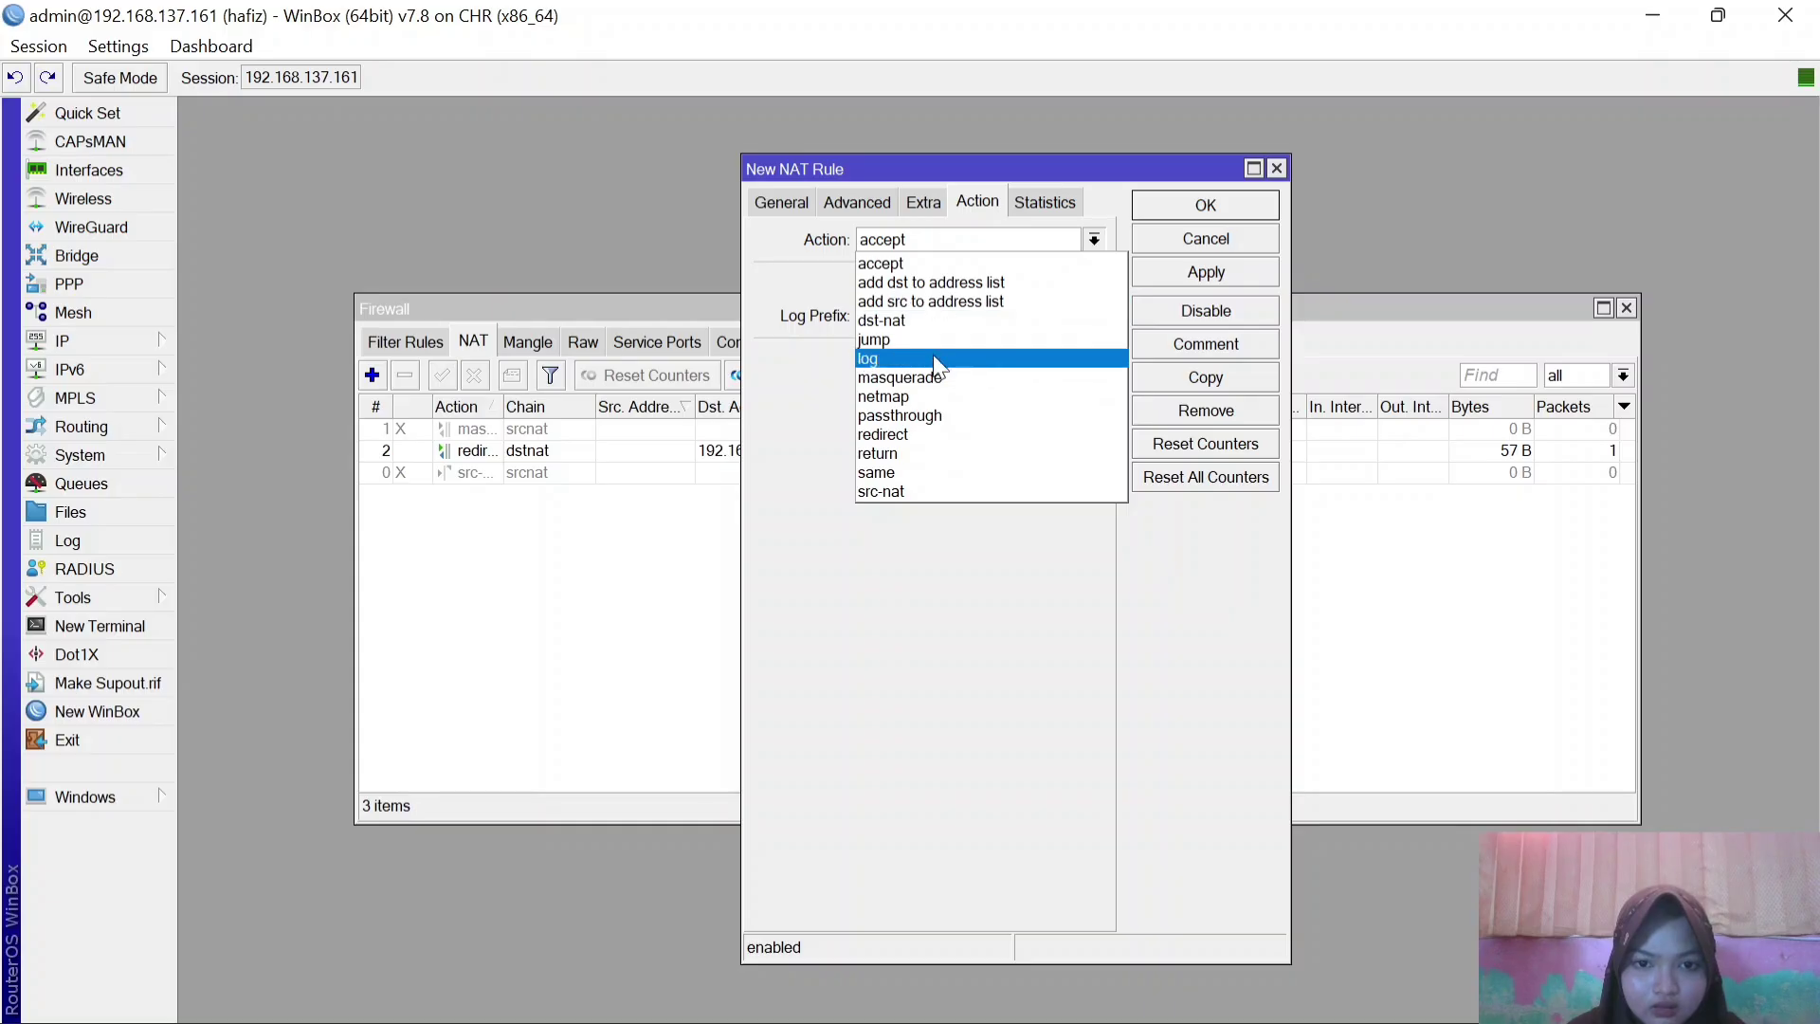
{"action": "left_click", "coordinate": [938, 434]}
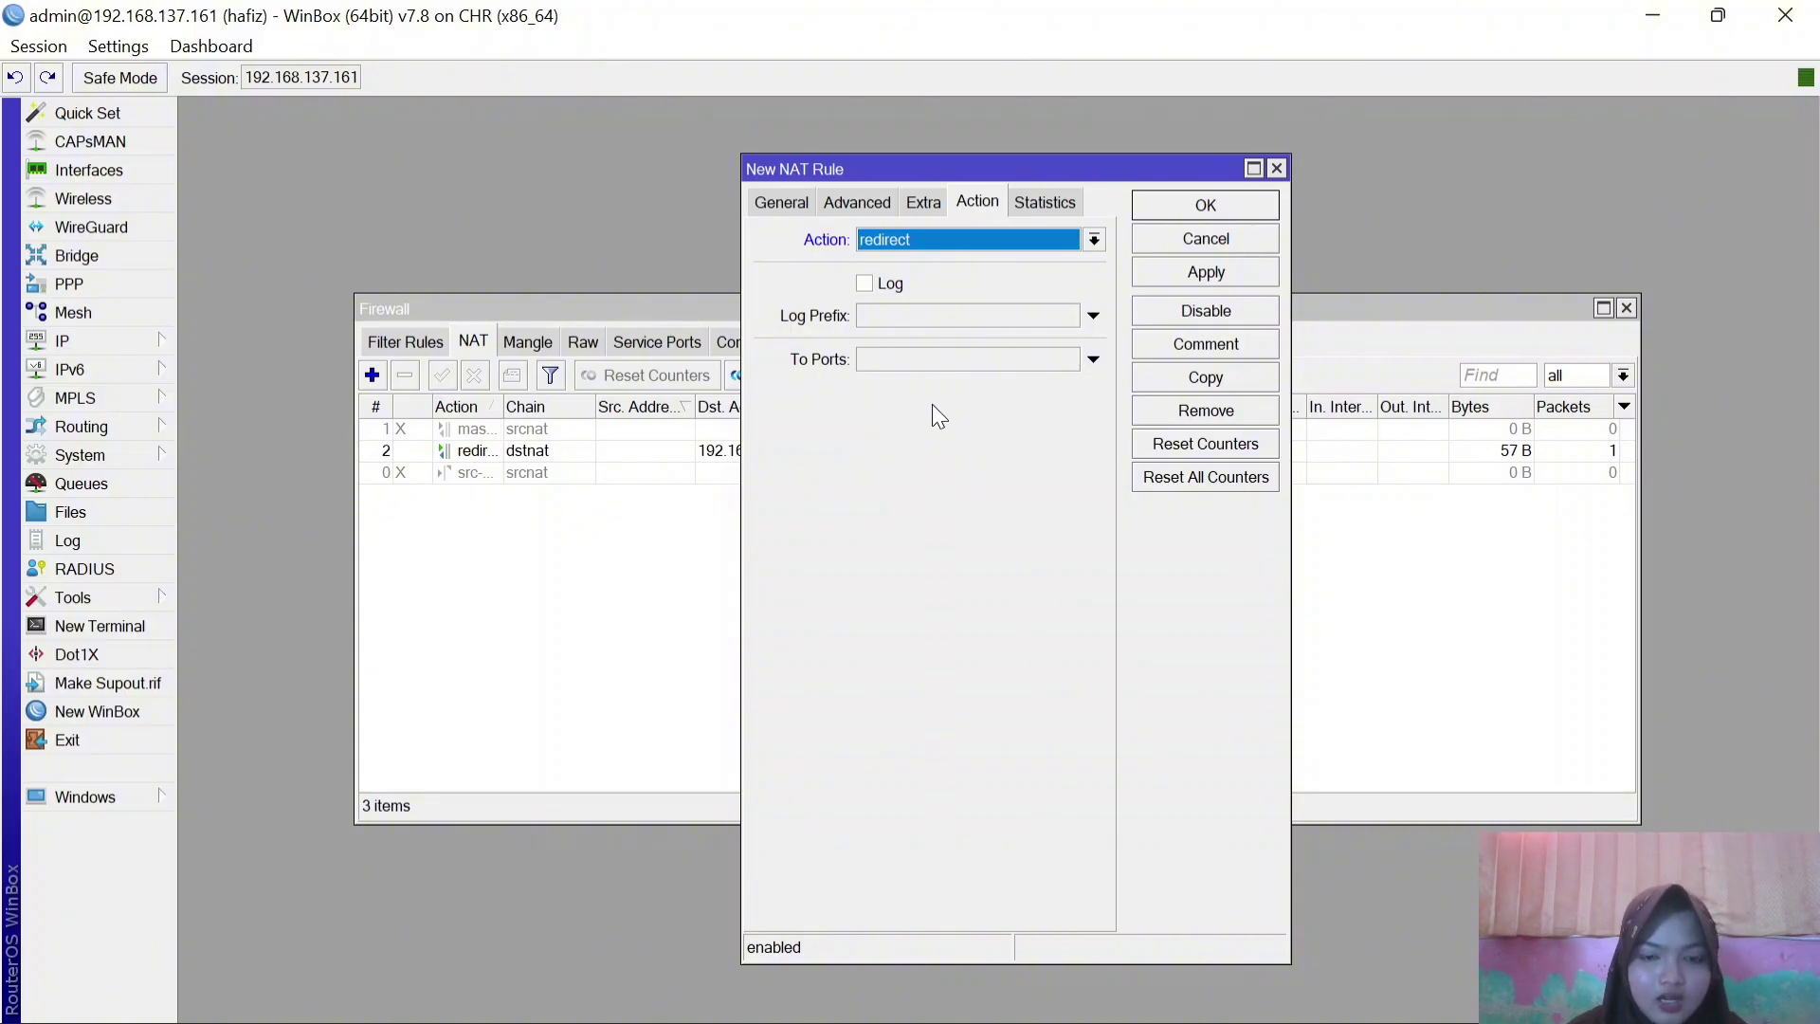
{"action": "left_click", "coordinate": [916, 362]}
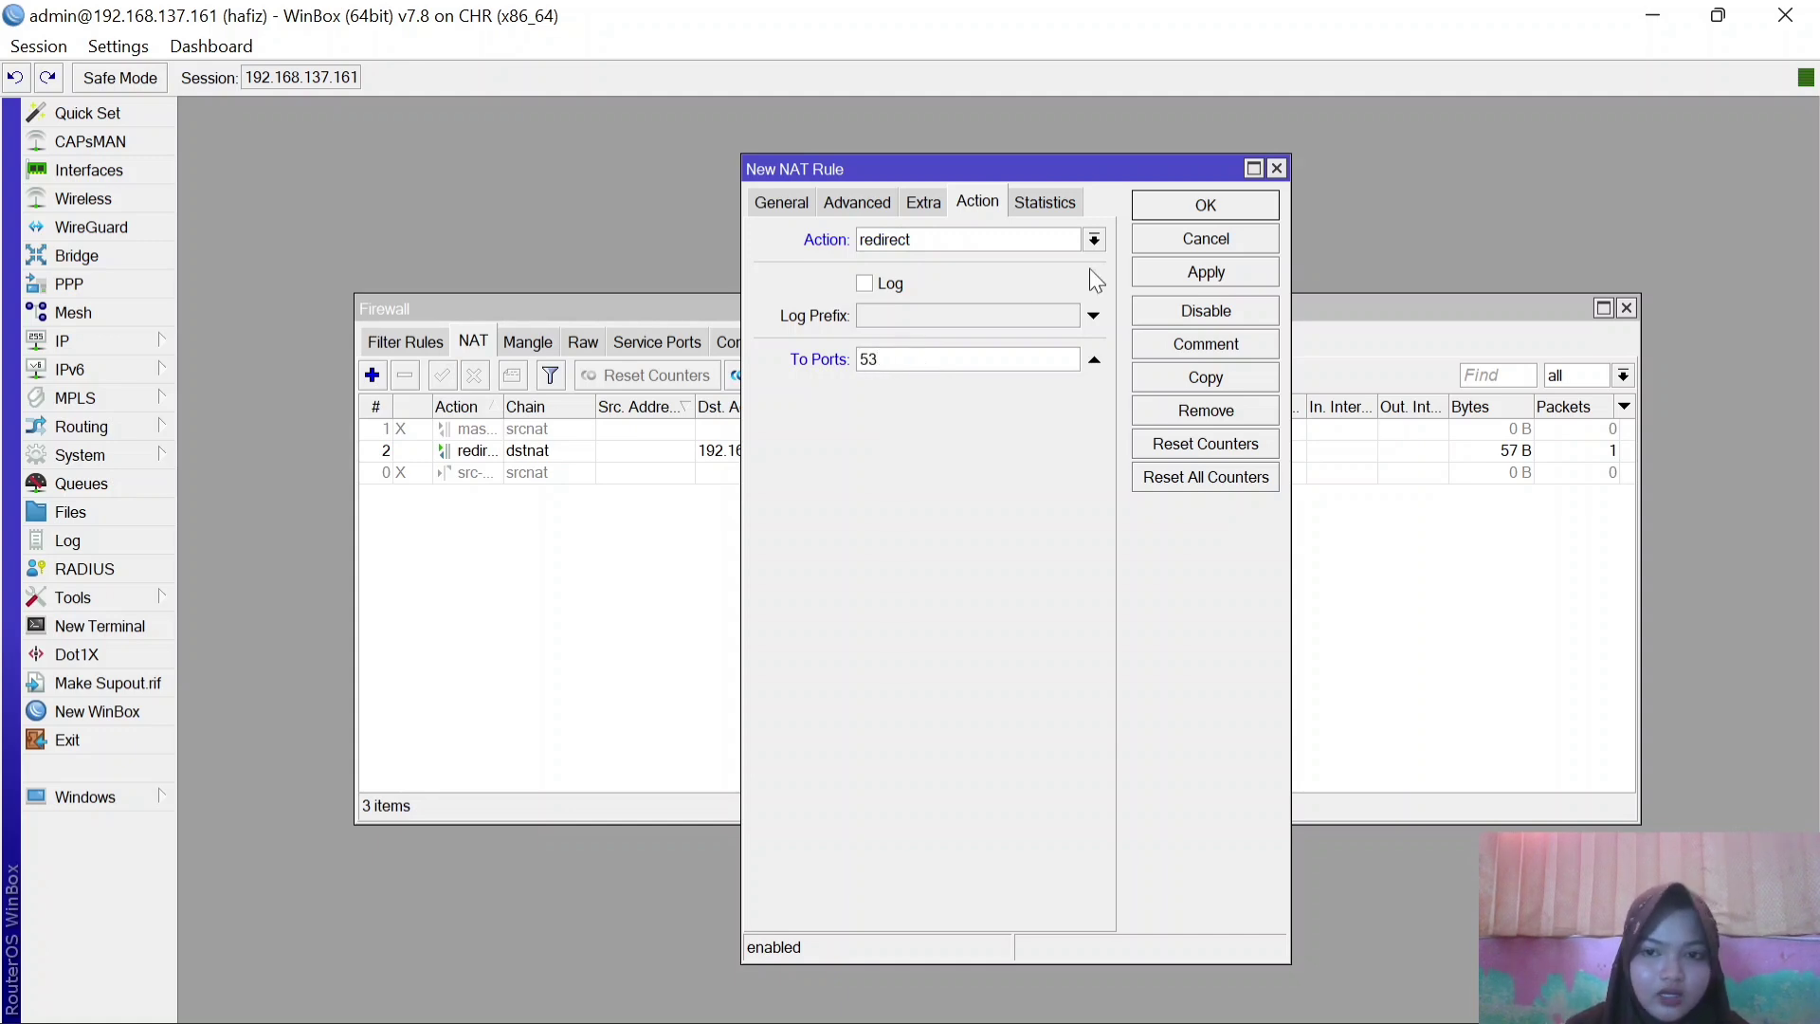
{"action": "left_click", "coordinate": [1196, 270]}
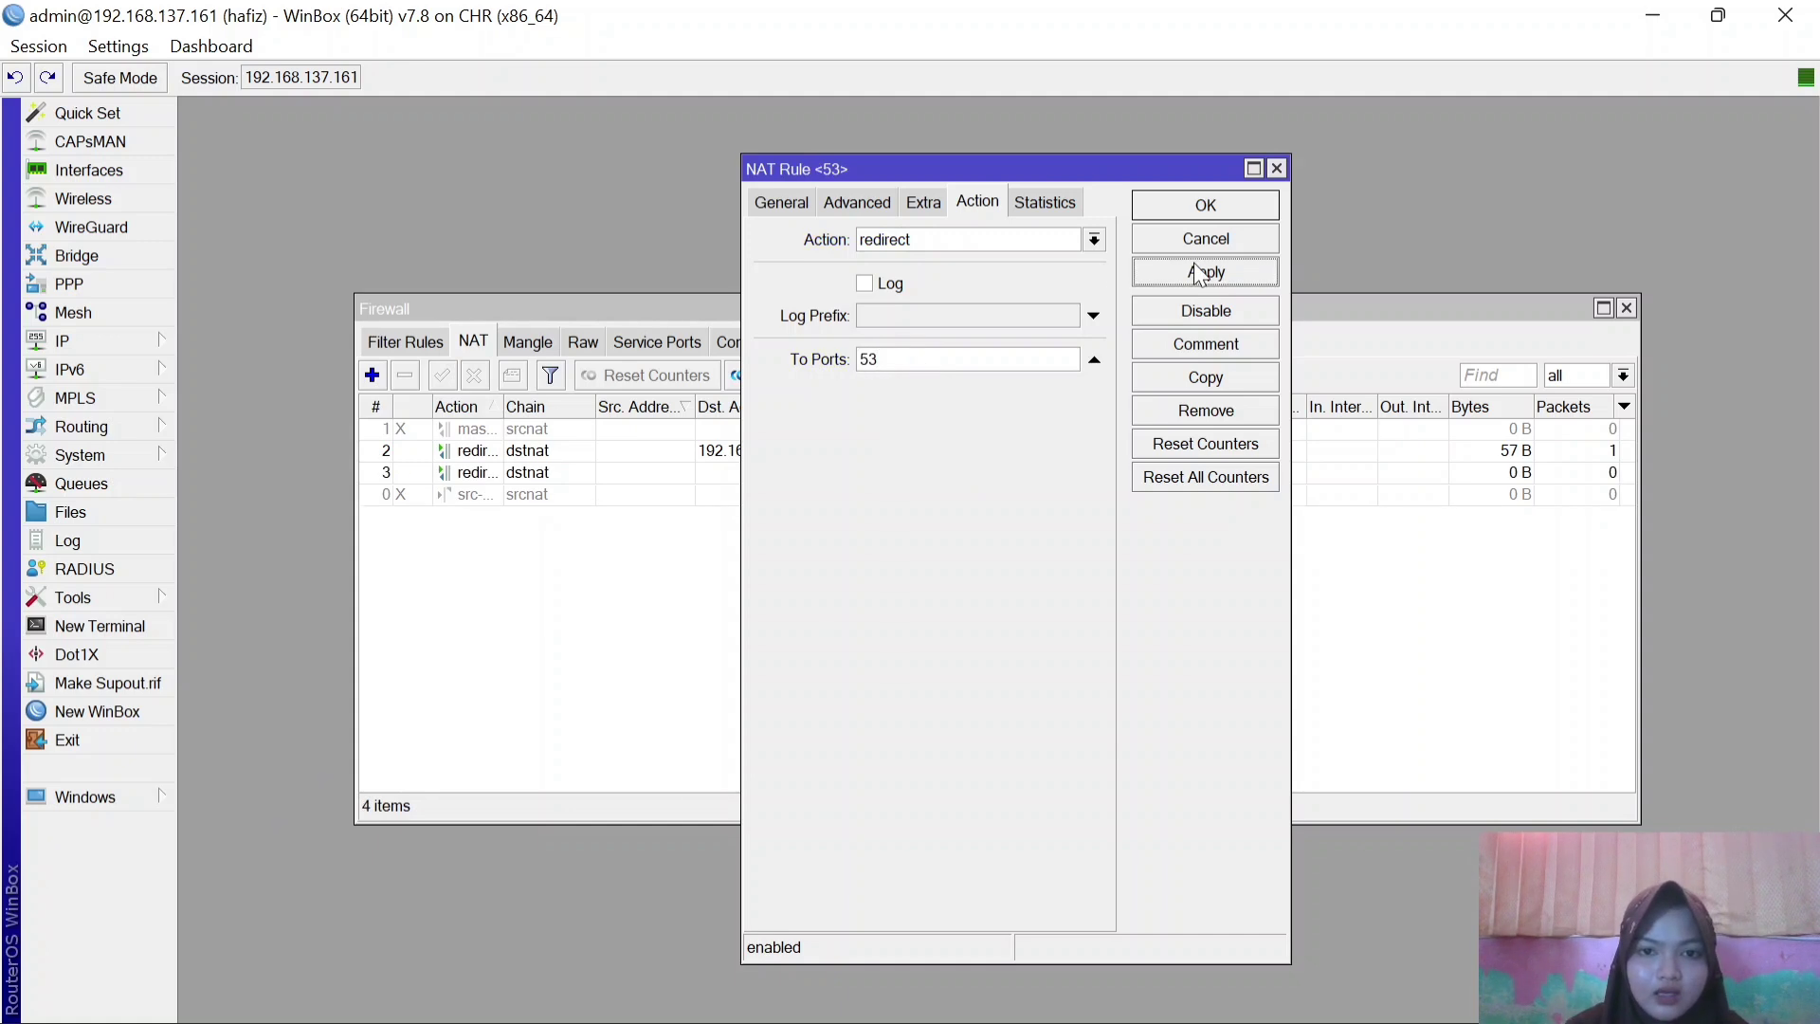
{"action": "left_click", "coordinate": [1195, 210]}
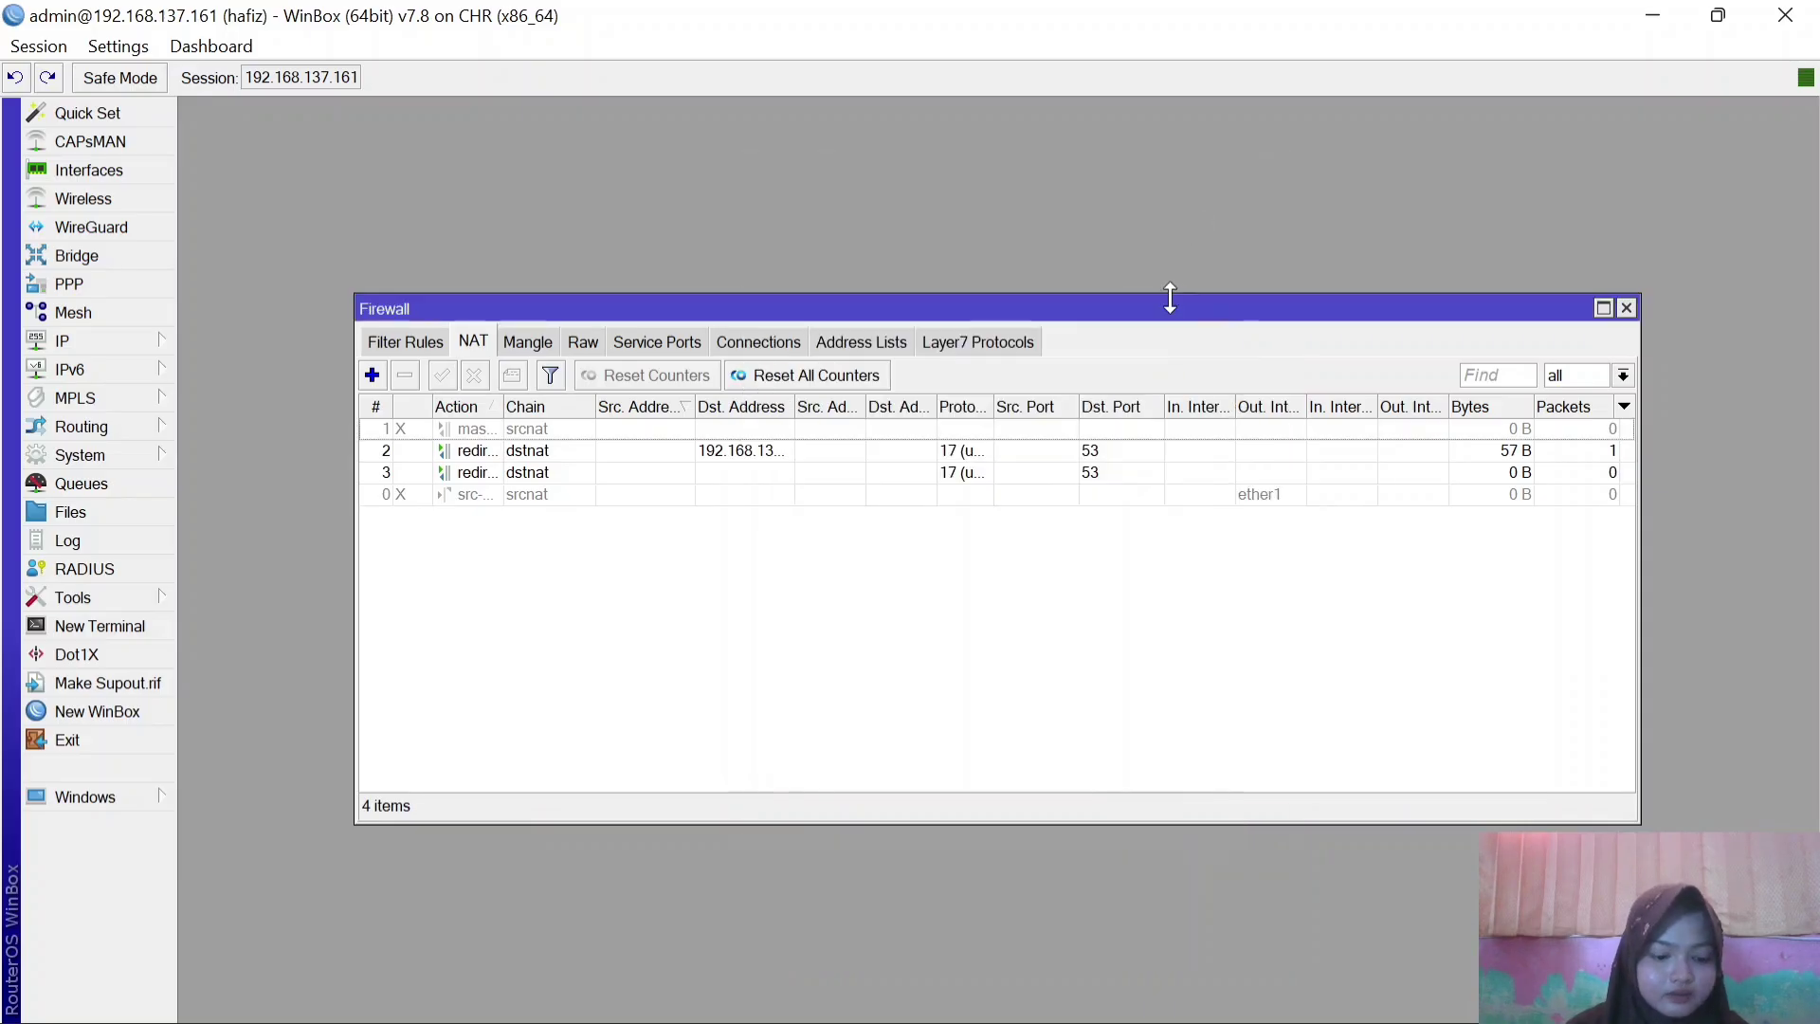